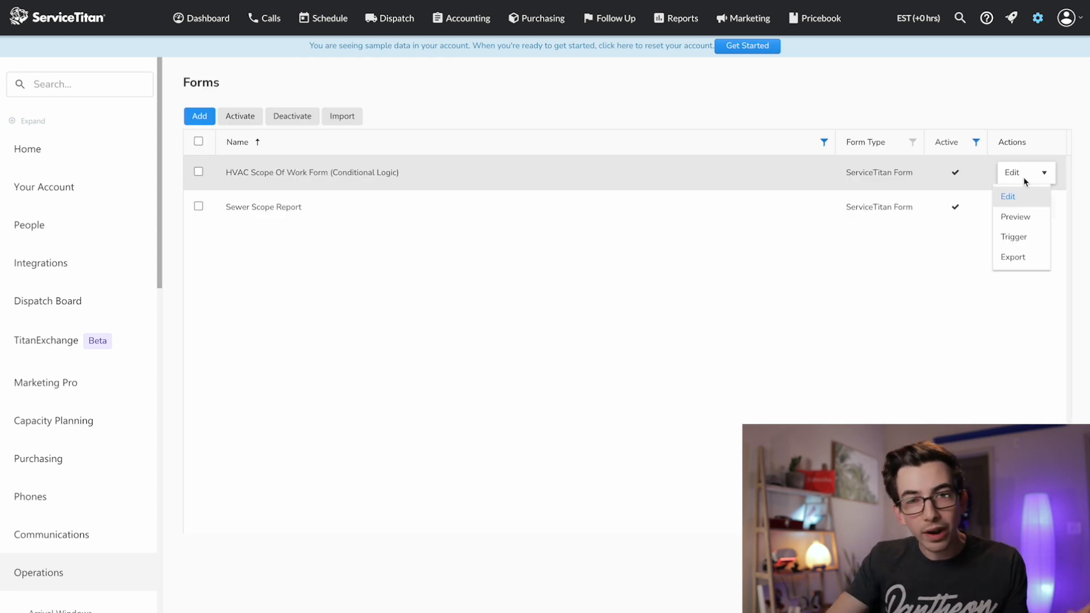
Preview the HVAC Scope Of Work Form (Conditional Logic) and look through its questions from beginning to end
left_click(1015, 217)
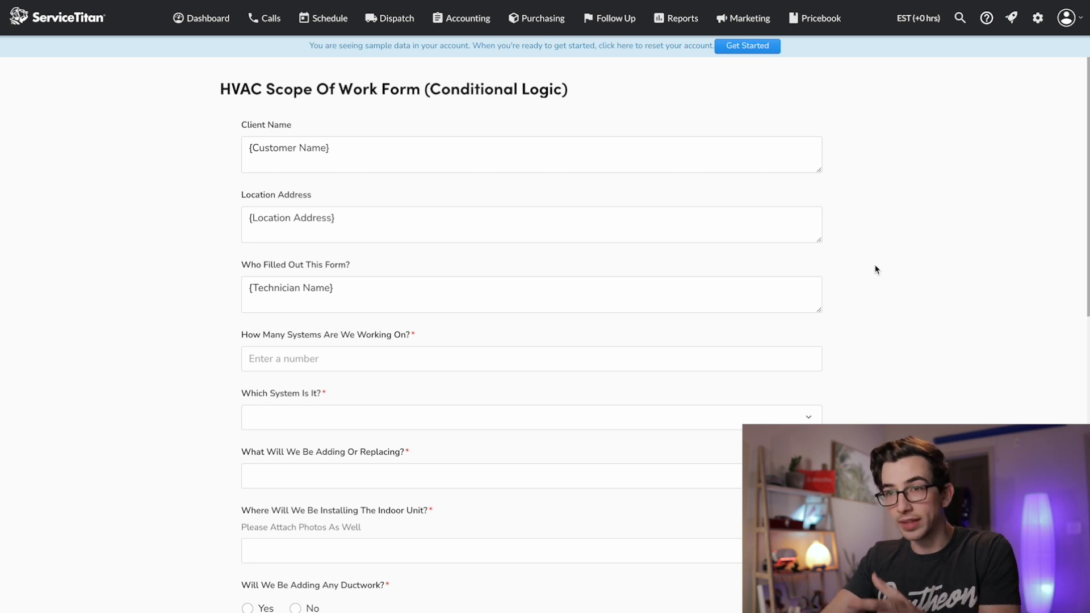
scroll(875, 270, "down", 10)
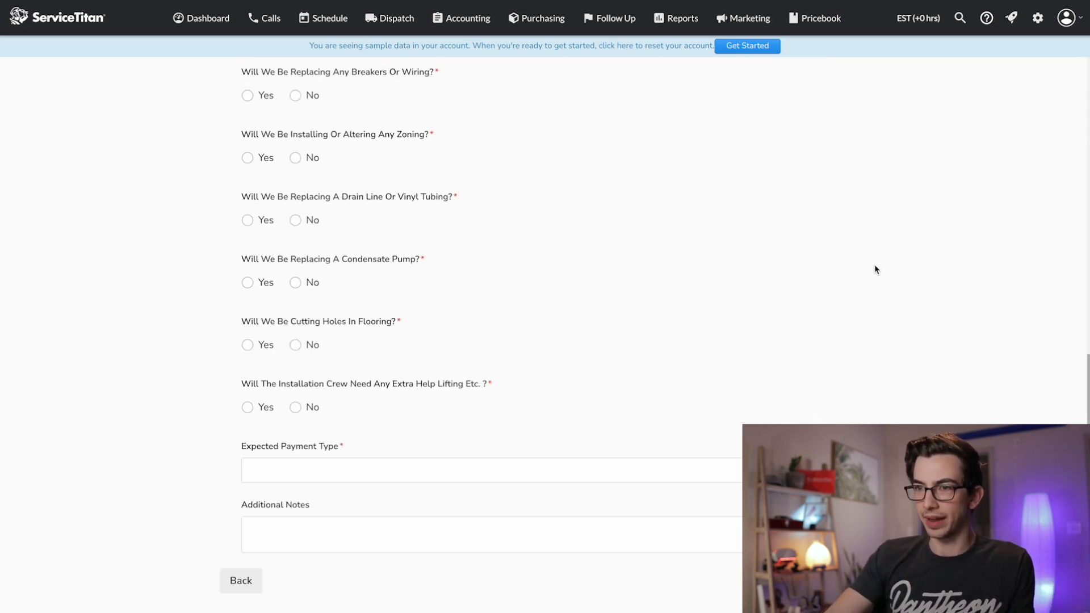
scroll(874, 270, "up", 15)
scroll(875, 270, "down", 14)
scroll(875, 271, "down", 1)
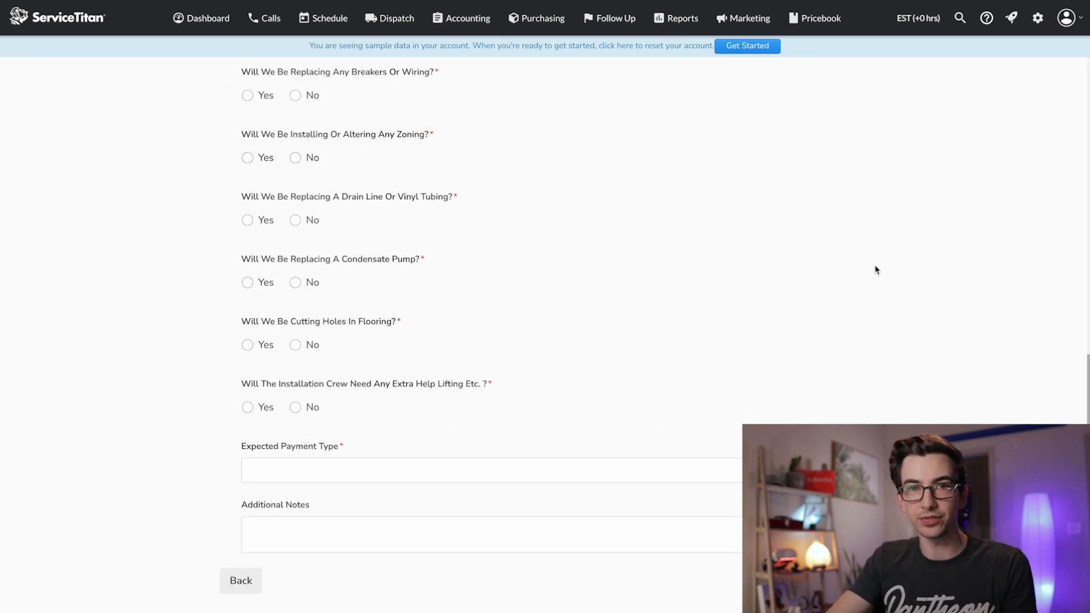
scroll(874, 270, "up", 15)
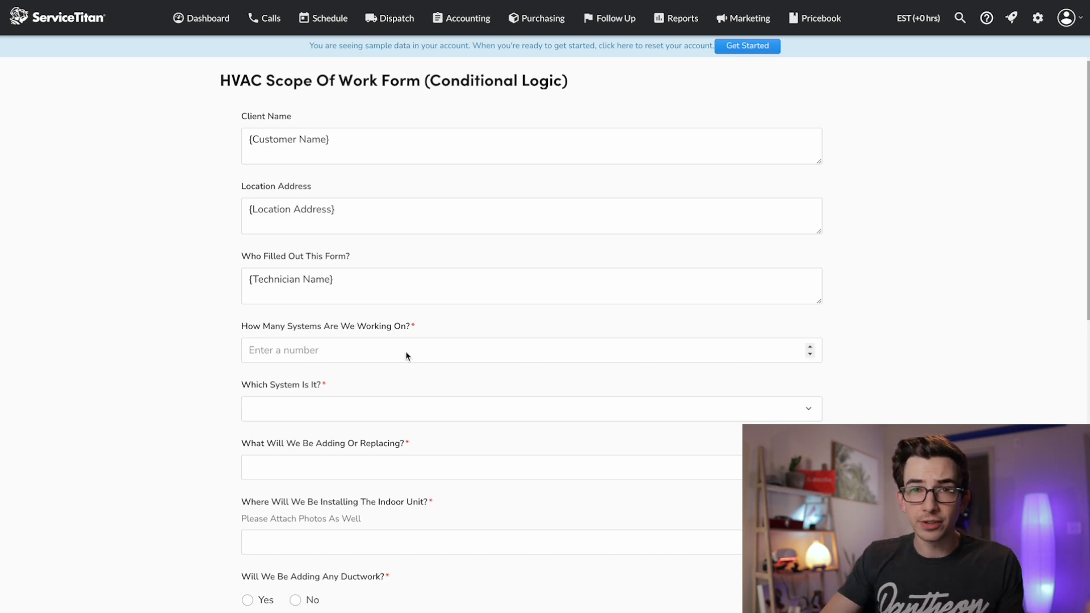
Enter 2 as the number of systems being worked on and choose Upstairs as the system
left_click(539, 348)
type("1")
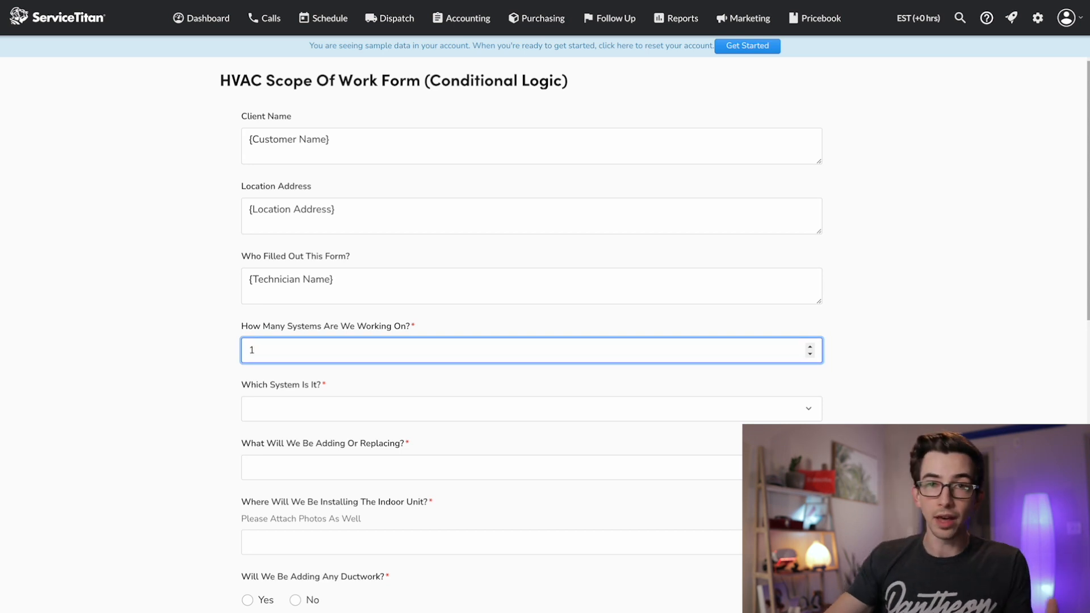
key("BackSpace")
type("2")
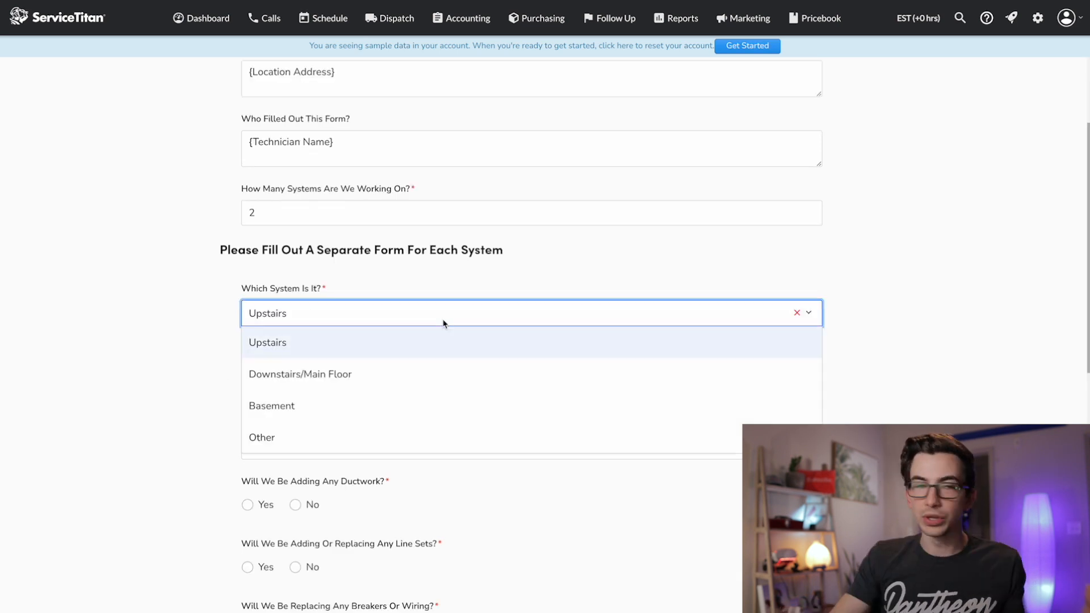
left_click(433, 337)
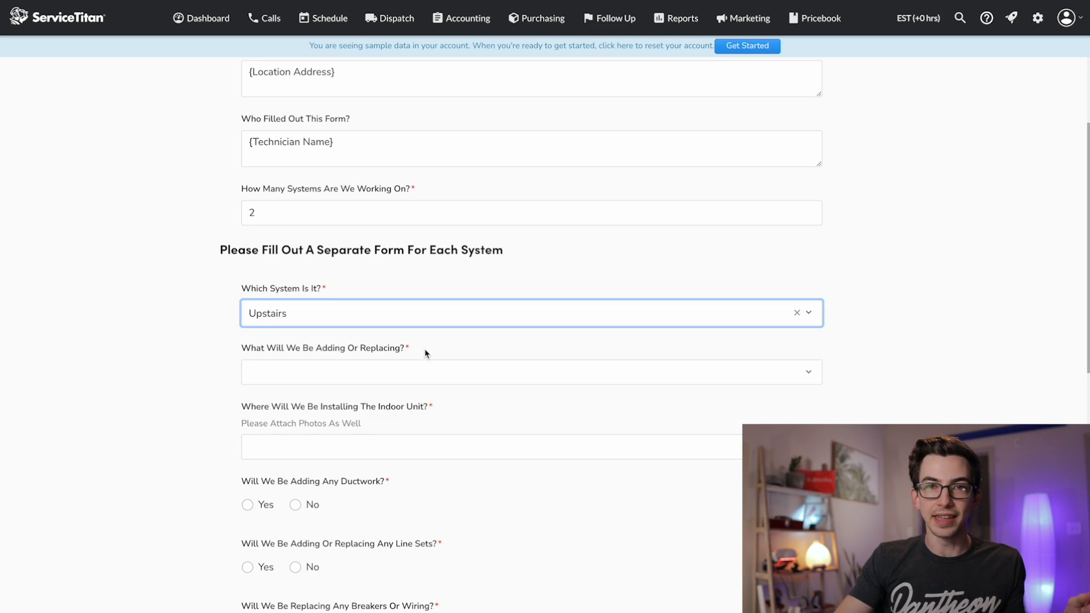
Answer what will be added or replaced with Full System and highlight the question about the indoor unit type
left_click(406, 375)
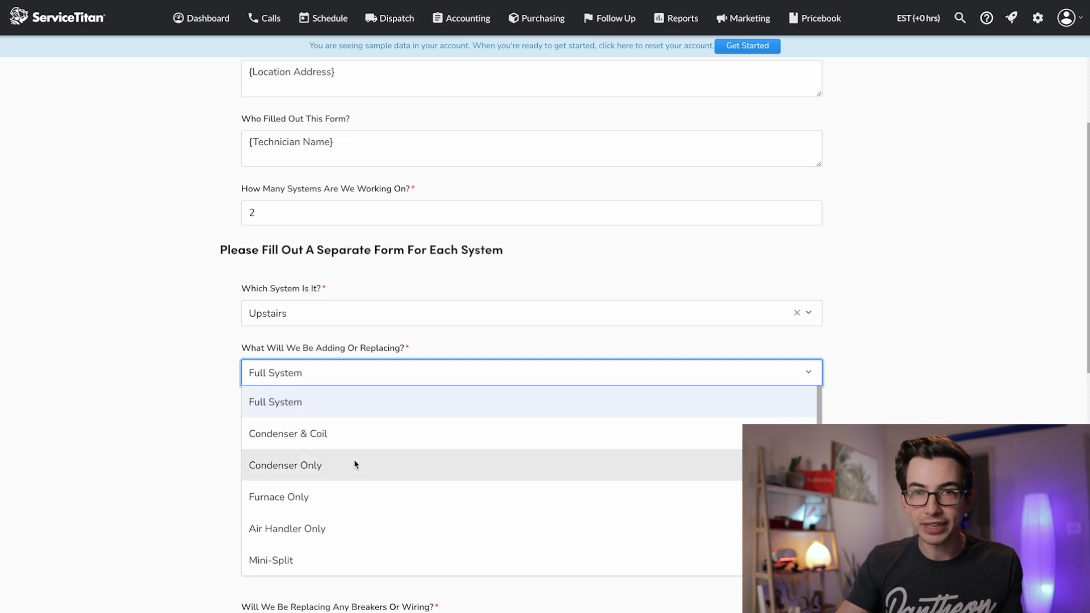
left_click(346, 414)
scroll(348, 418, "down", 3)
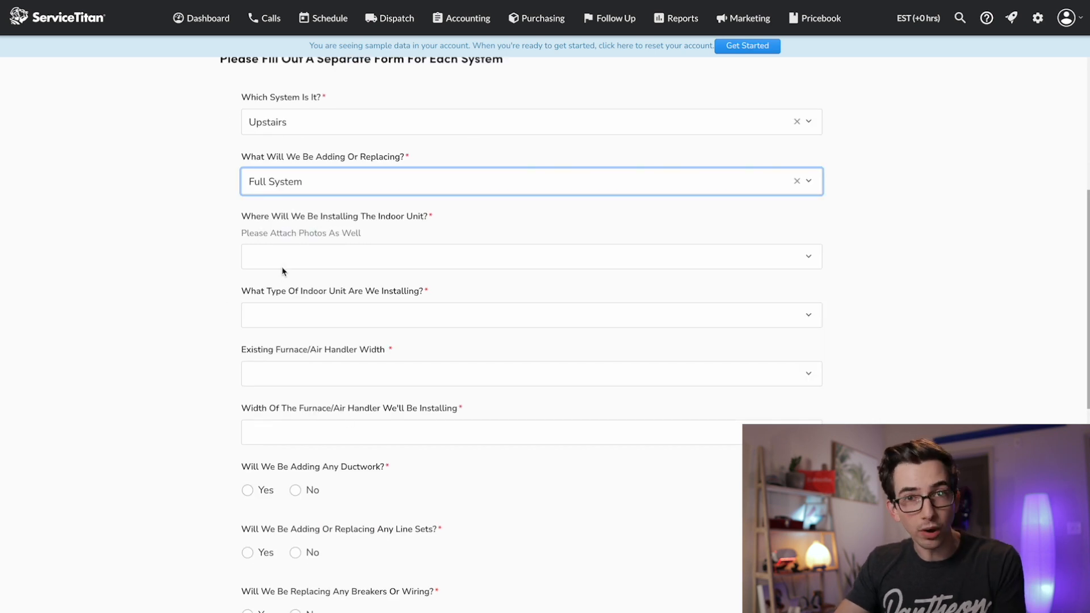
left_click(237, 290)
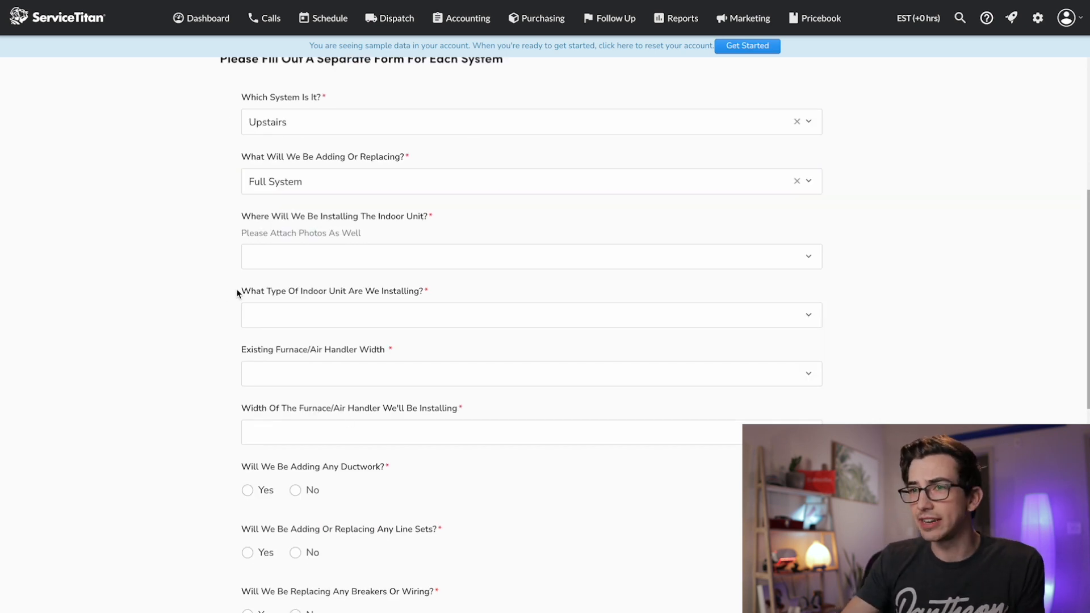
left_click_drag(237, 292, 426, 292)
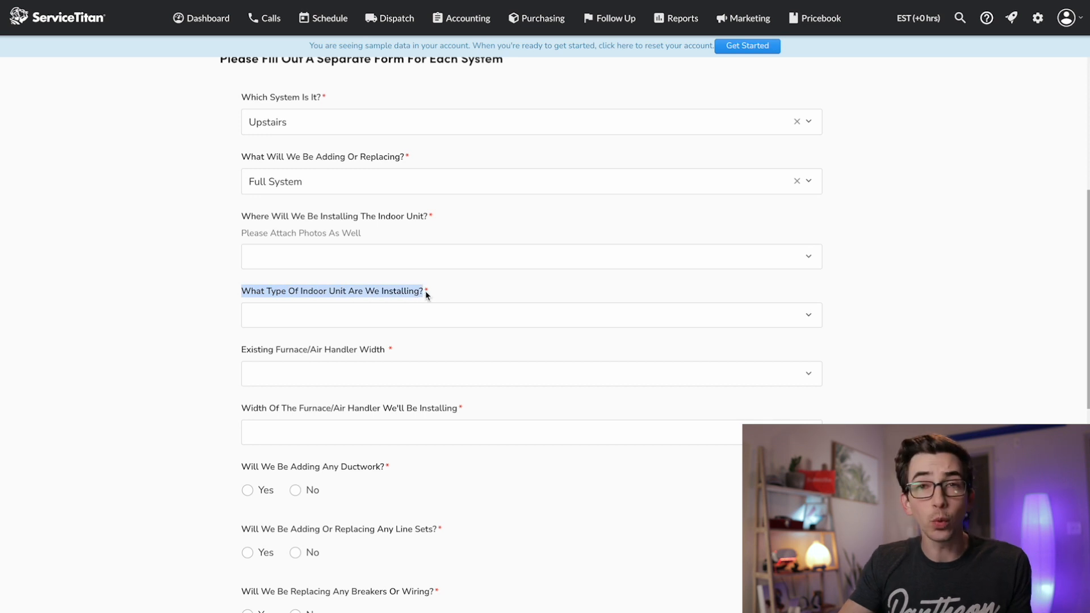
left_click(203, 293)
Switch the answer for what will be added or replaced to Condenser Only and back to Full System
left_click(365, 184)
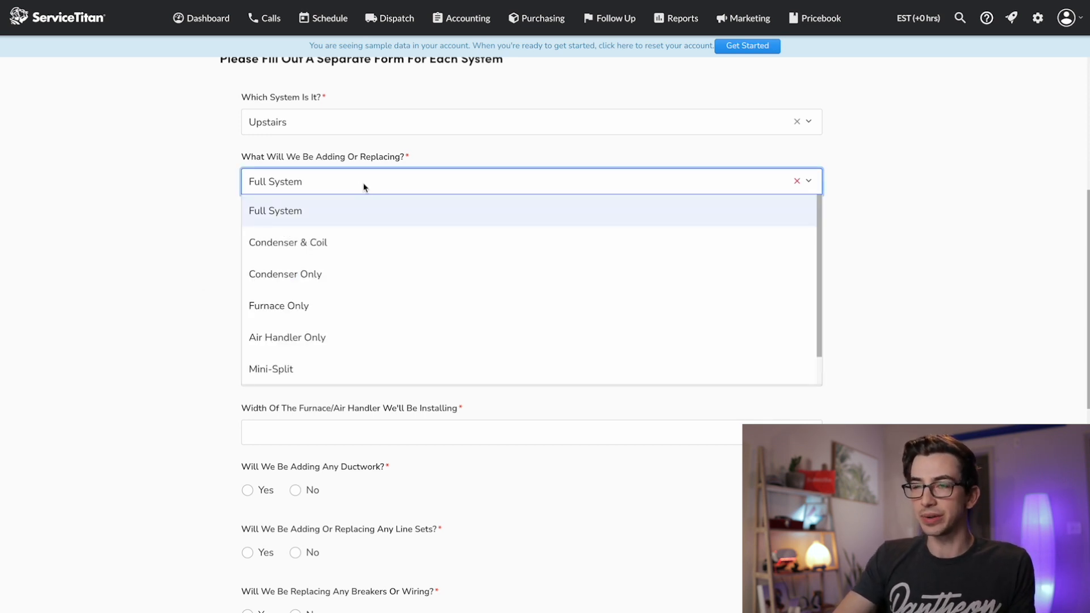
left_click(340, 276)
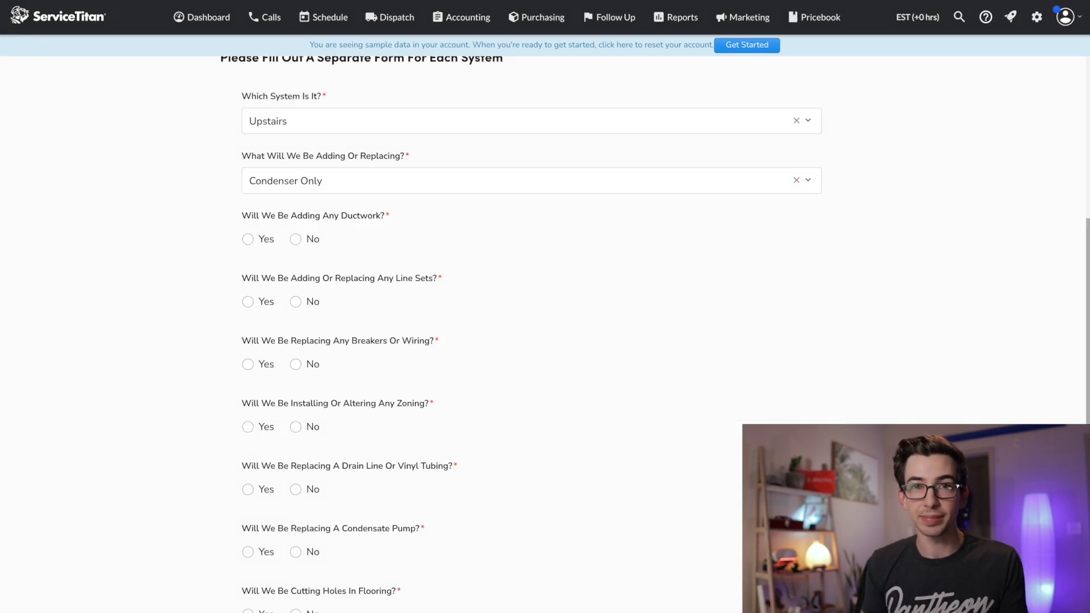
left_click(369, 206)
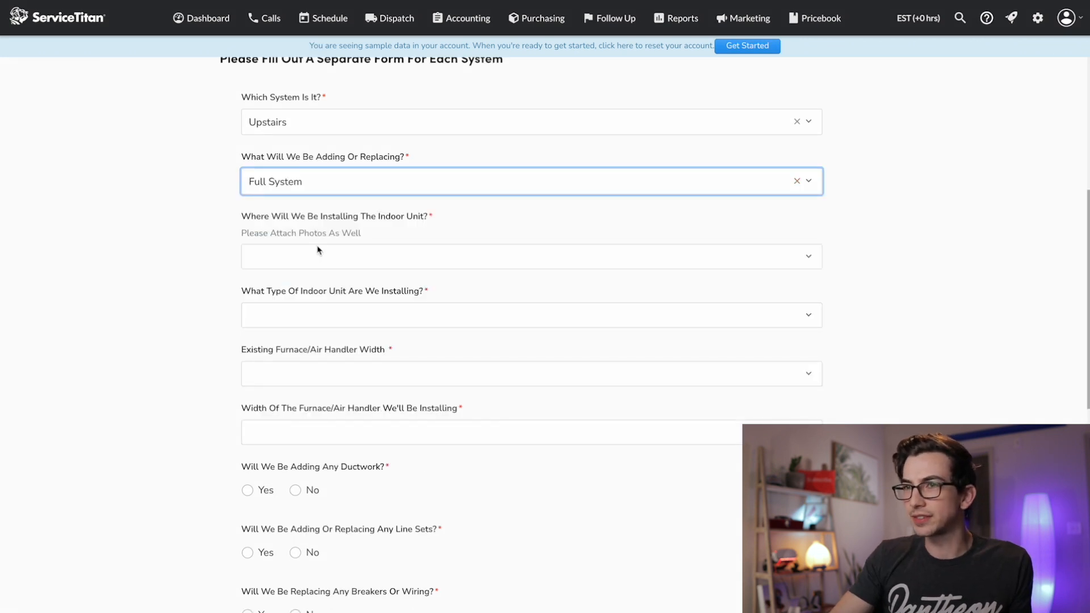
Choose Attic as the indoor unit's installation location and go to the attic opening dimensions
scroll(323, 259, "down", 1)
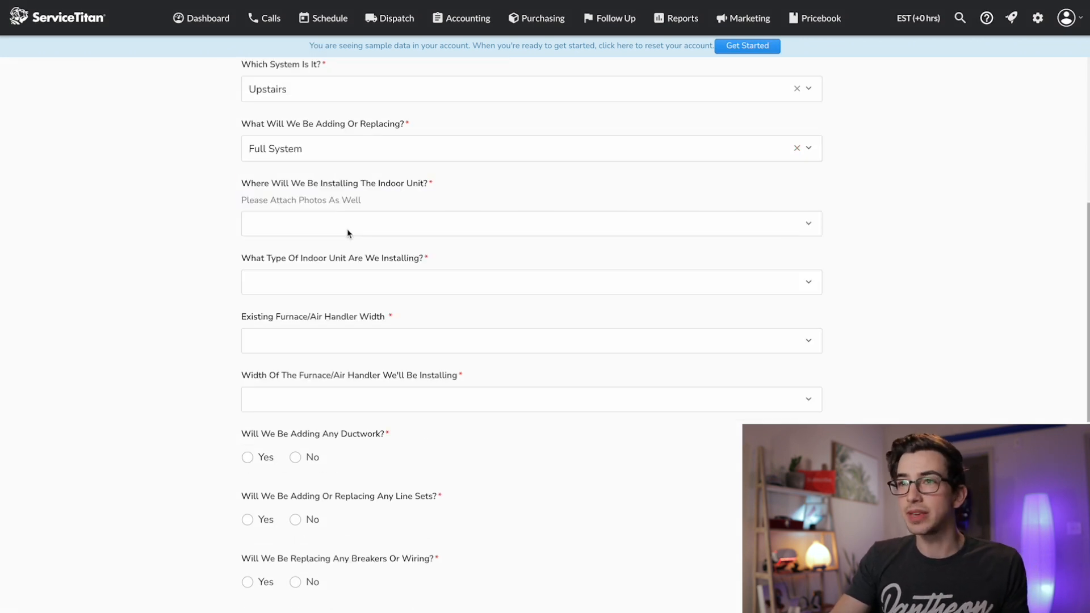
left_click(348, 232)
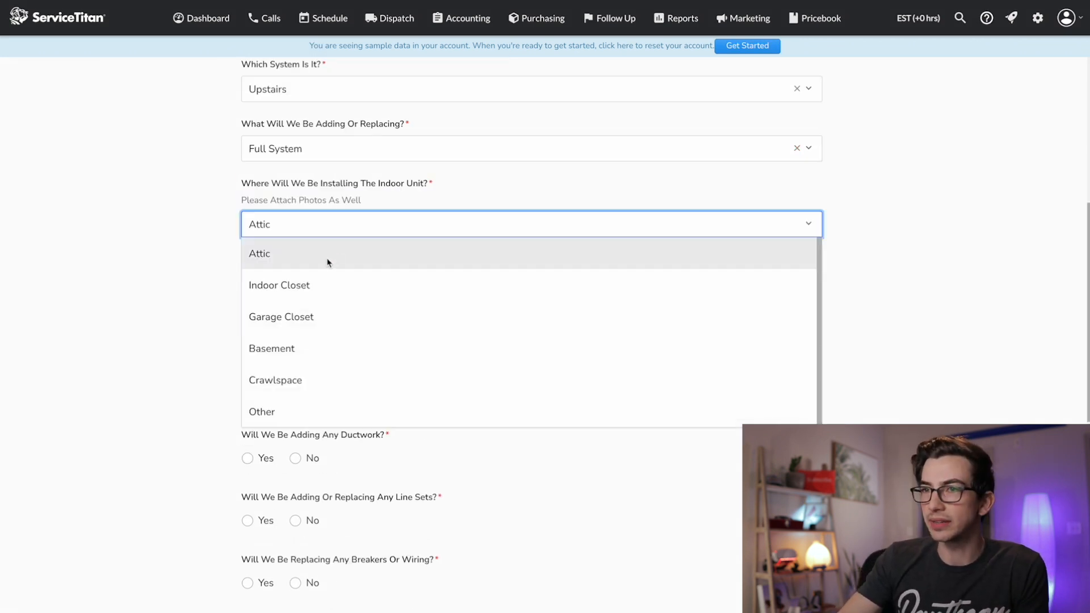
left_click(327, 262)
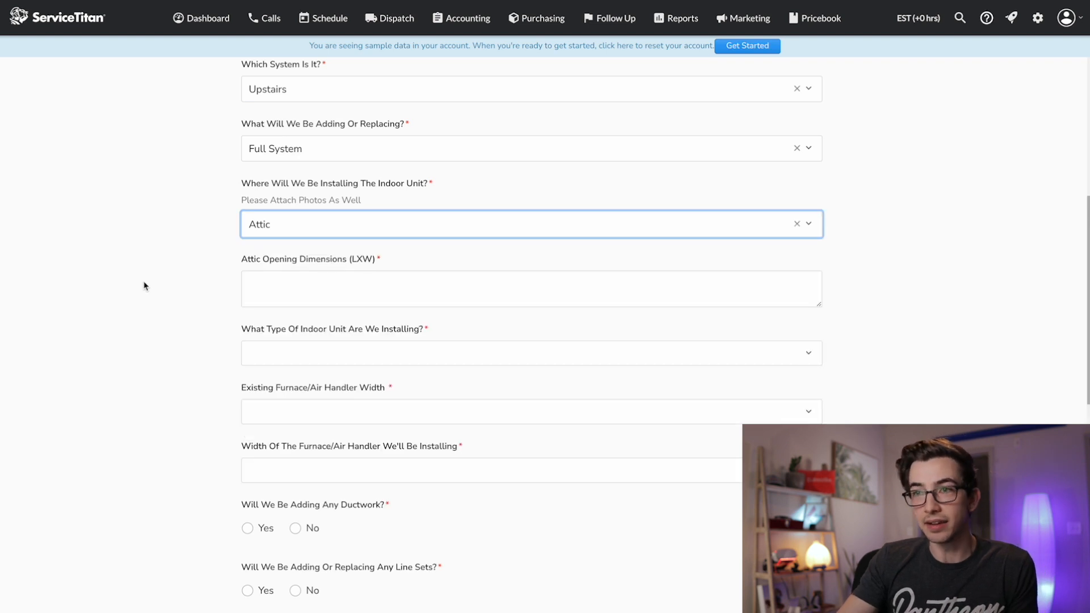
left_click(278, 292)
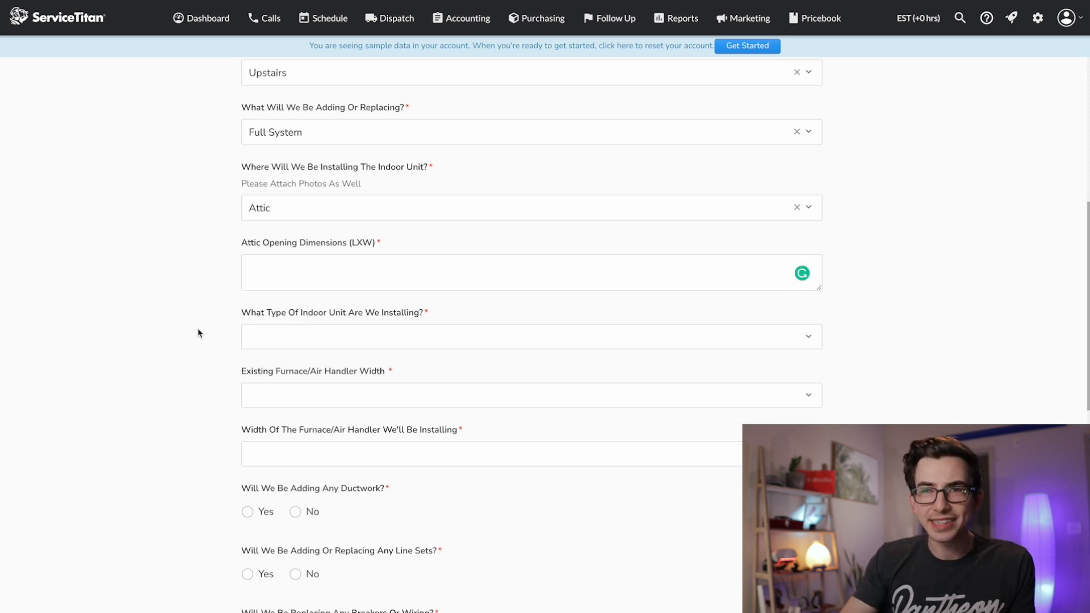
Choose 80% Furnace as the type of indoor unit being installed, and switch the answer to 90+% Furnace
left_click(256, 336)
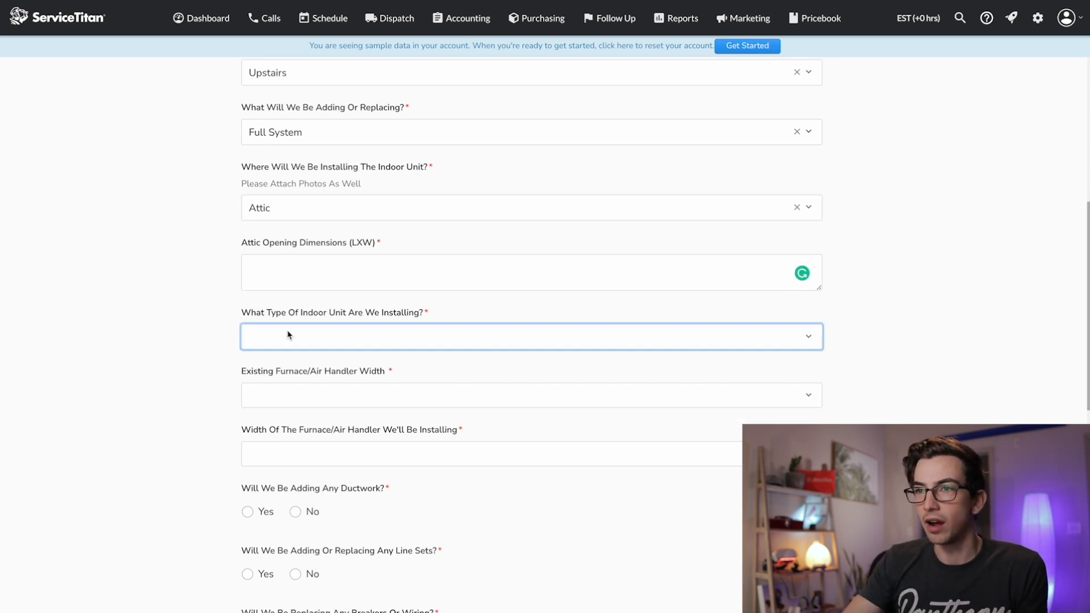
left_click(304, 366)
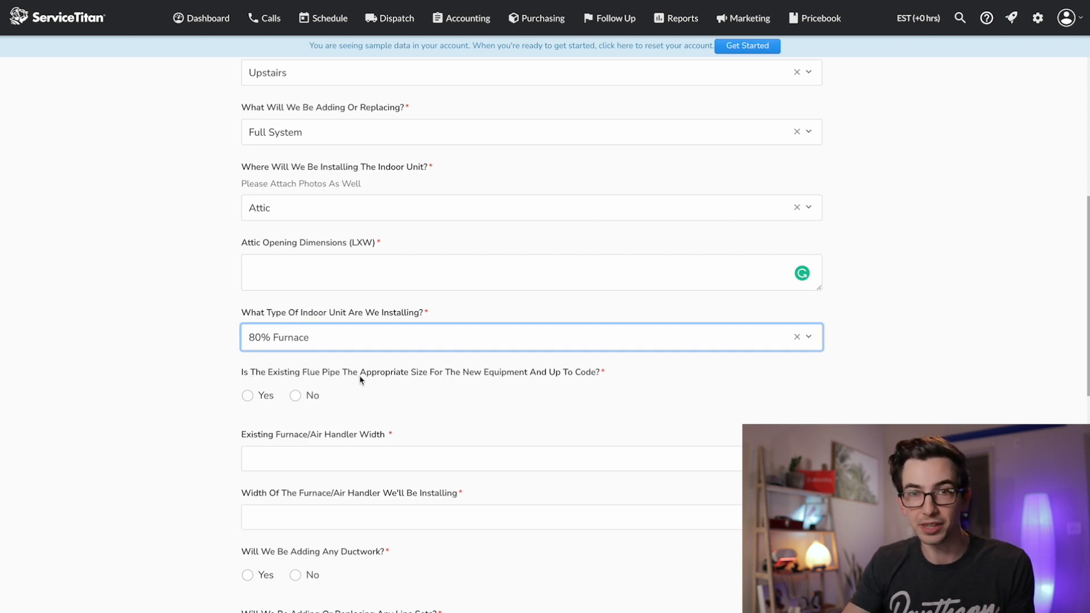
left_click(360, 341)
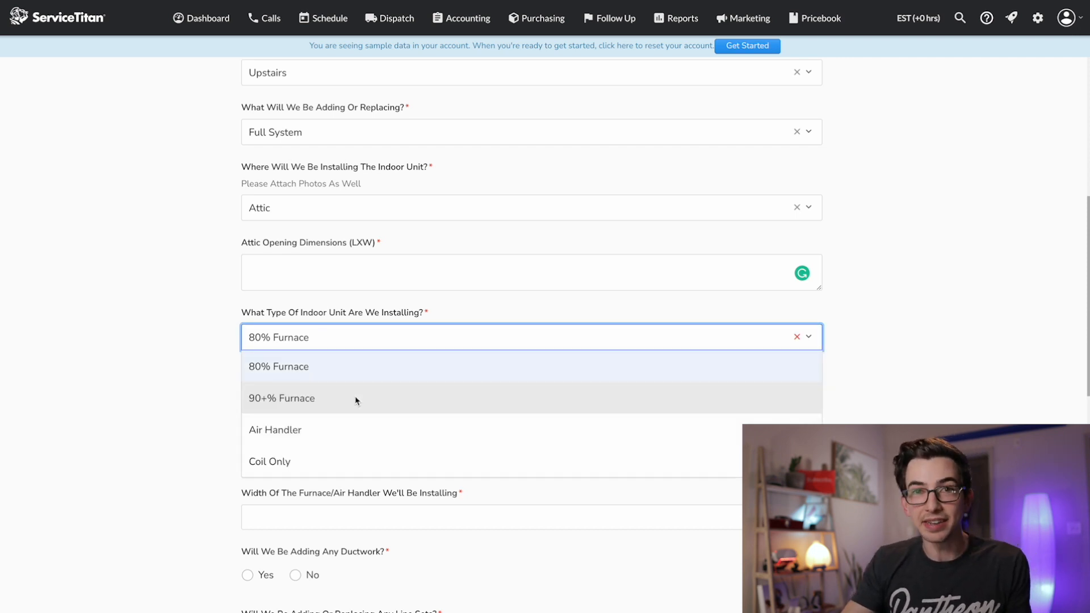
left_click(356, 400)
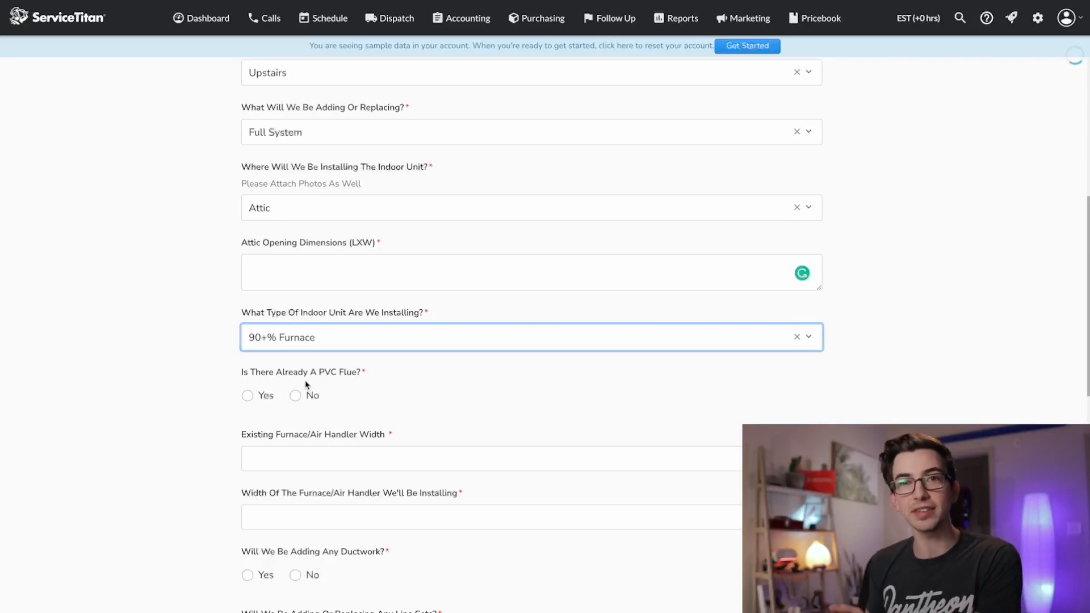
scroll(207, 347, "down", 1)
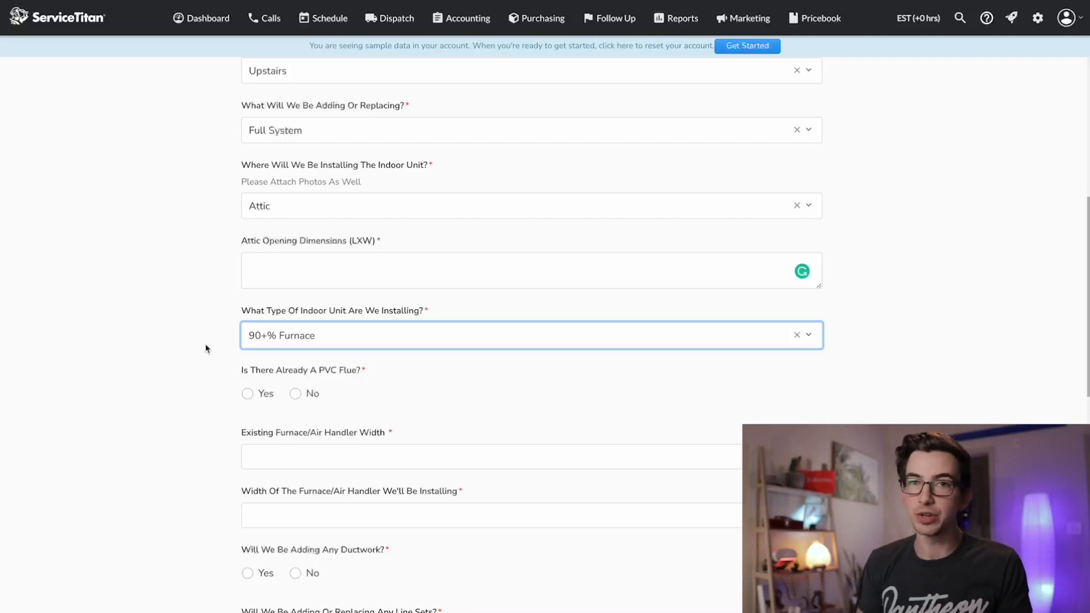
Answer Yes to adding ductwork and enter 4 as the number of supply ducts to add
scroll(206, 348, "down", 5)
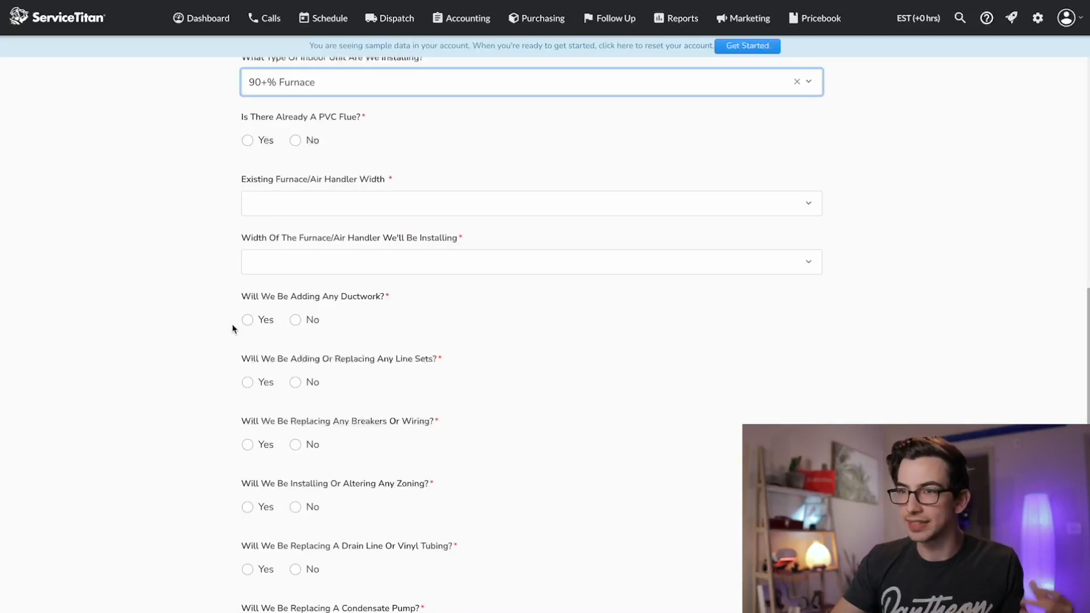
left_click(248, 319)
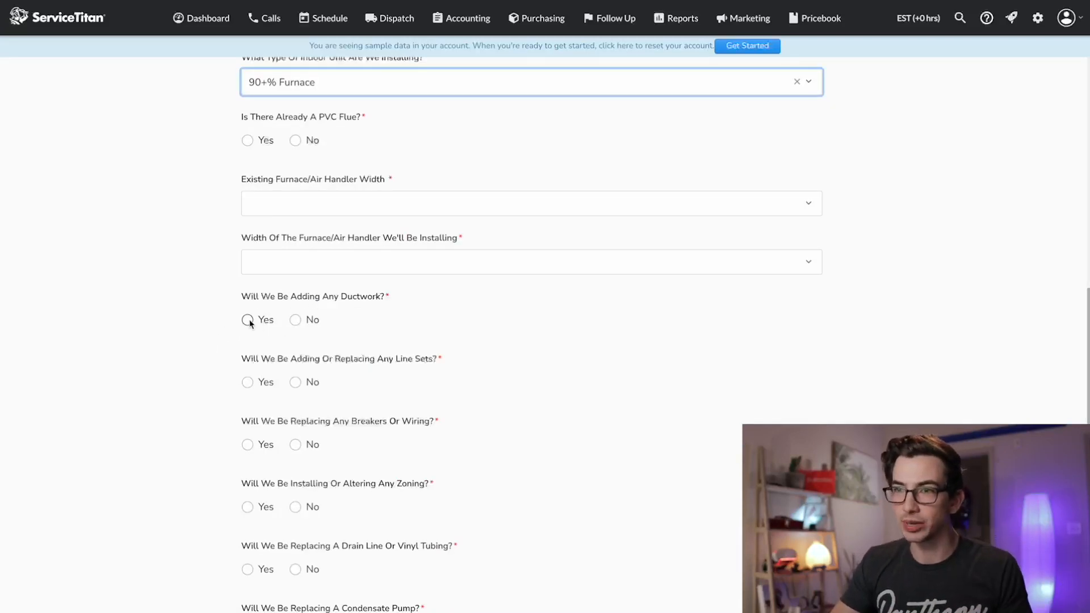
scroll(250, 328, "down", 1)
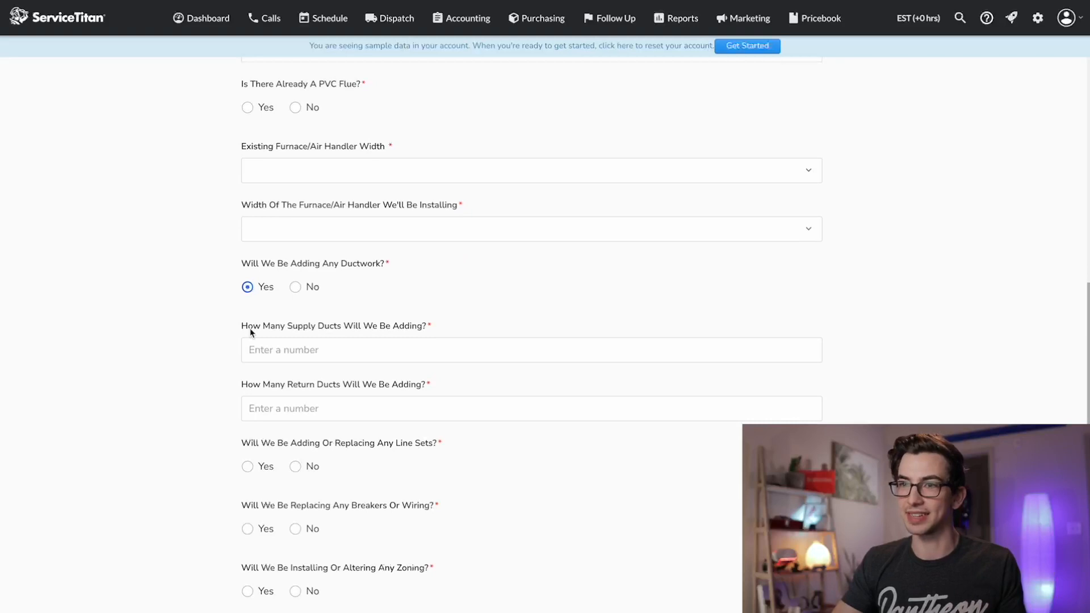
left_click(286, 354)
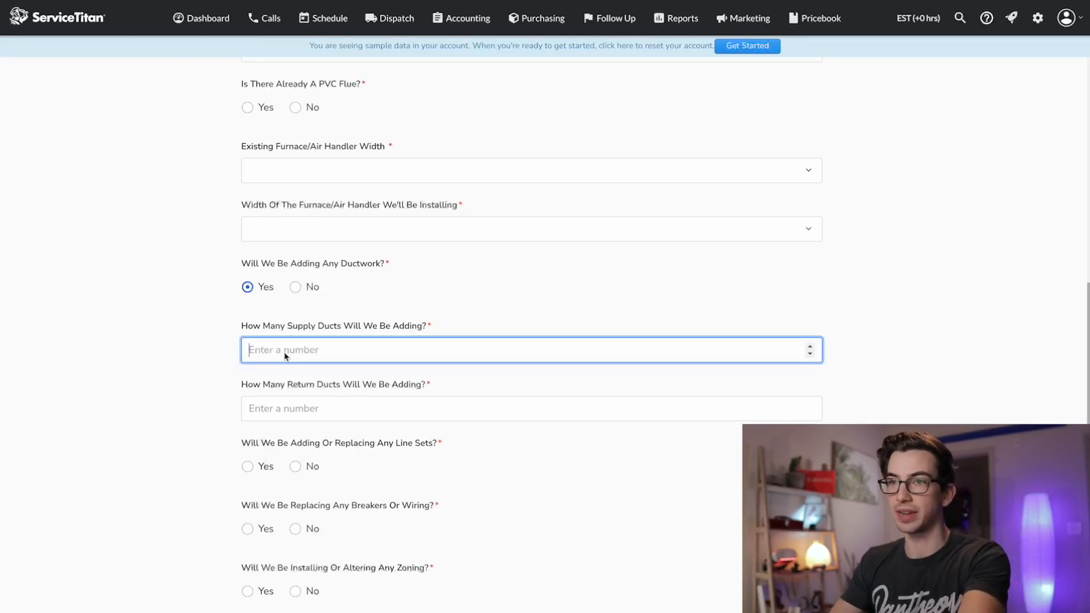
type("4")
scroll(292, 416, "down", 2)
left_click(273, 369)
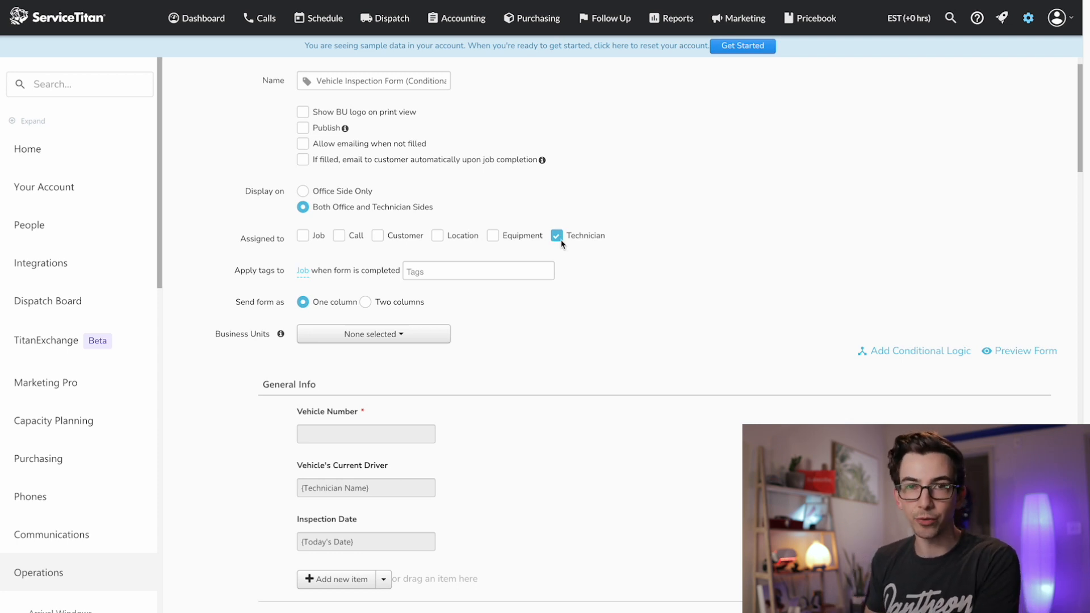
Look through the Vehicle Inspection Form's settings, general info, and fluid and vehicle check questions
scroll(306, 156, "down", 20)
scroll(321, 176, "down", 8)
scroll(341, 181, "up", 16)
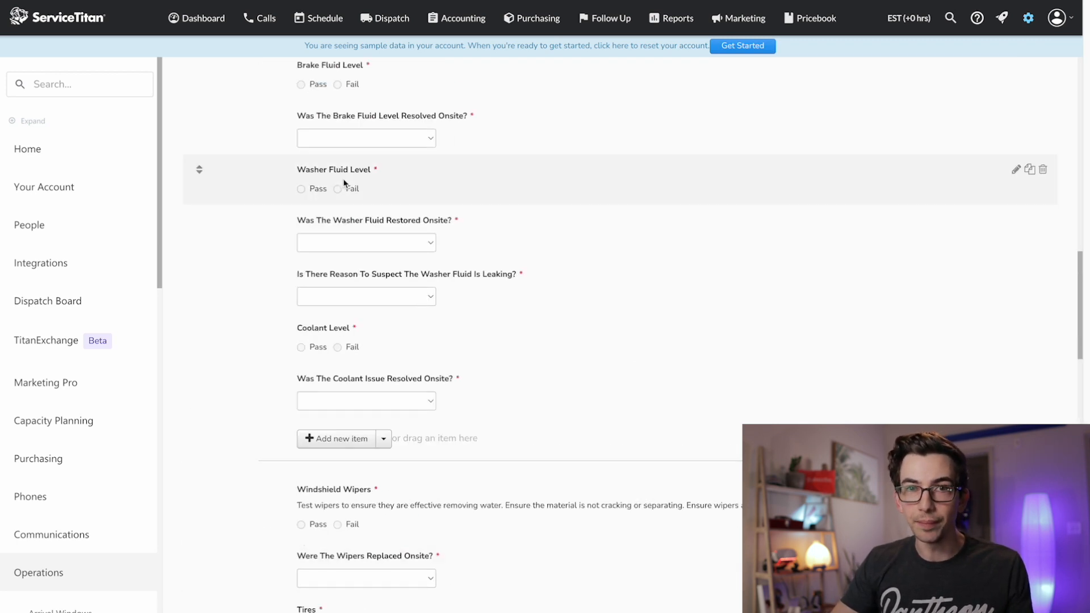
scroll(341, 187, "up", 9)
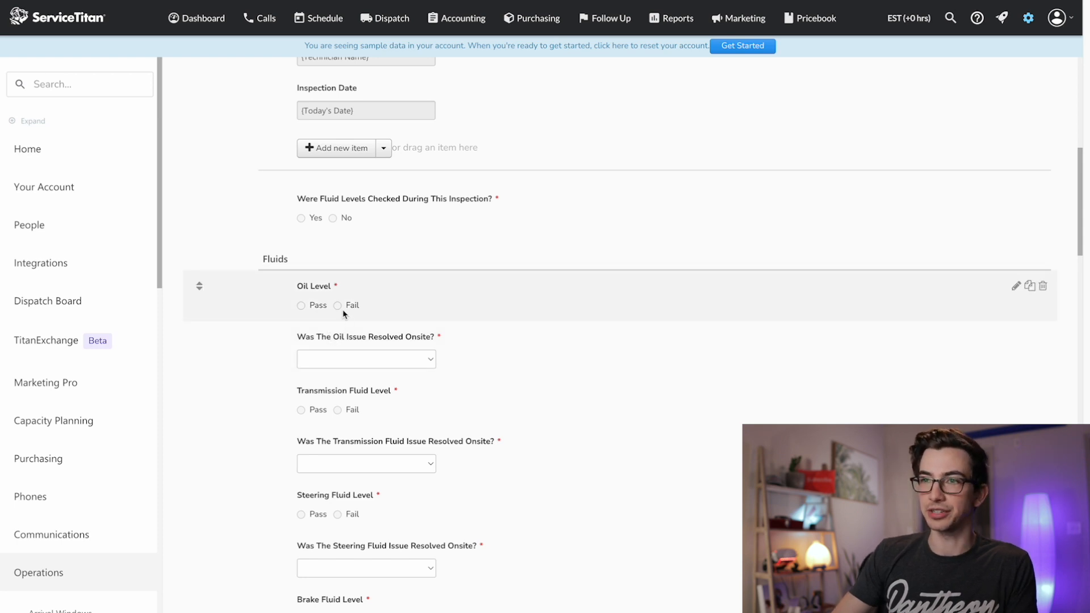
scroll(343, 309, "down", 2)
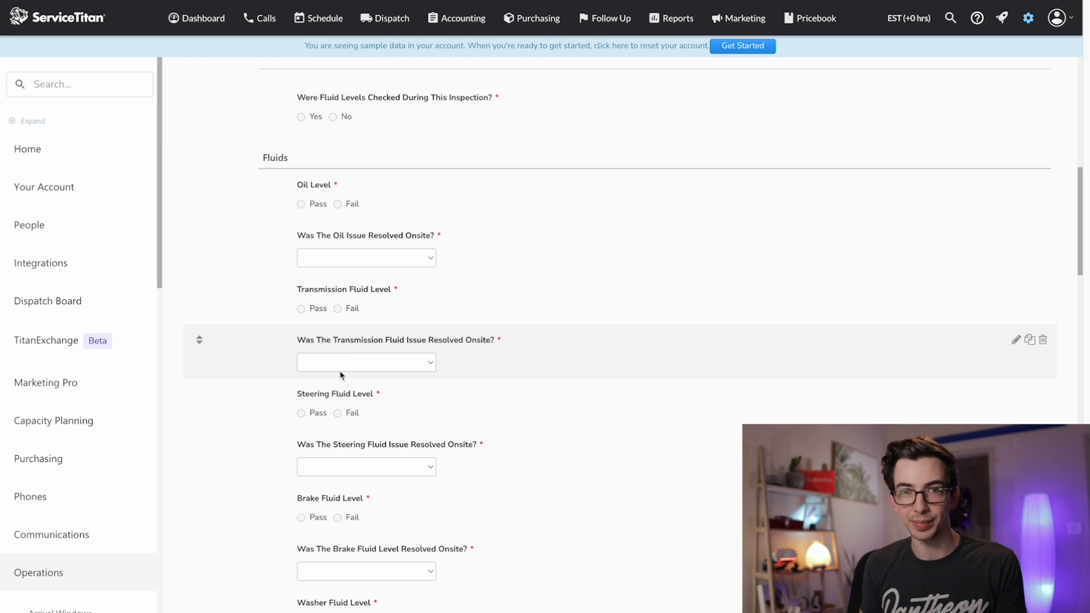
scroll(340, 374, "up", 7)
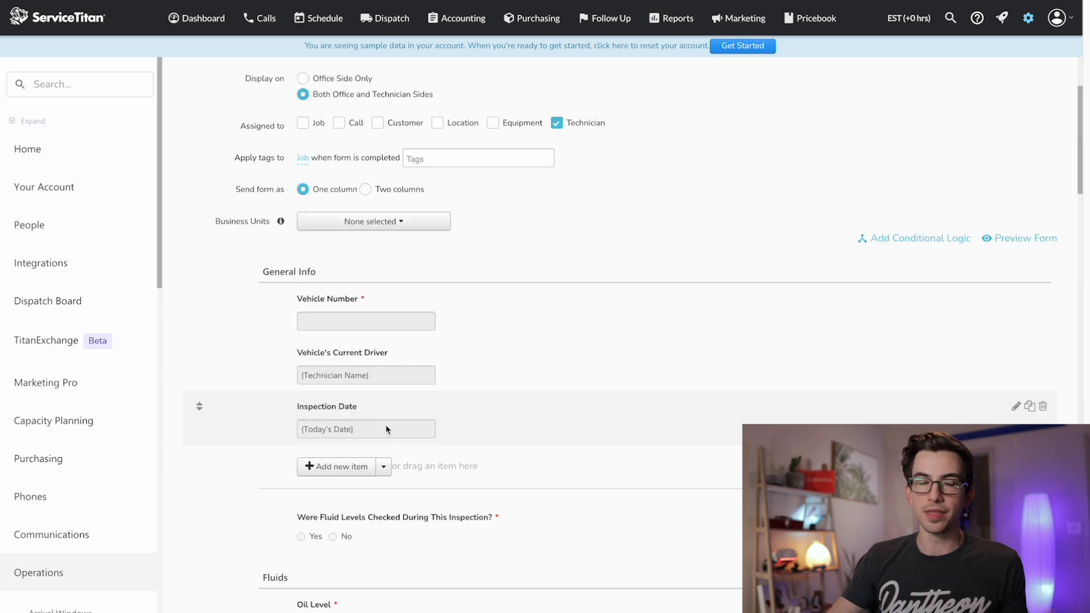
Open the form's conditional logic and exclude the Fluids section from the questions shown when the form is first opened
left_click(899, 250)
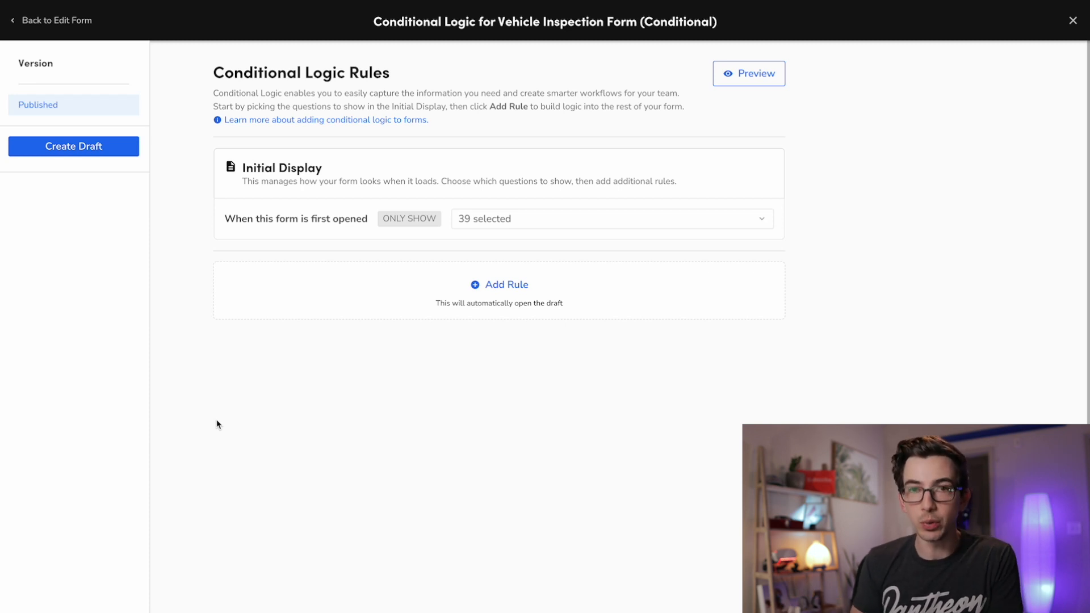
left_click(763, 220)
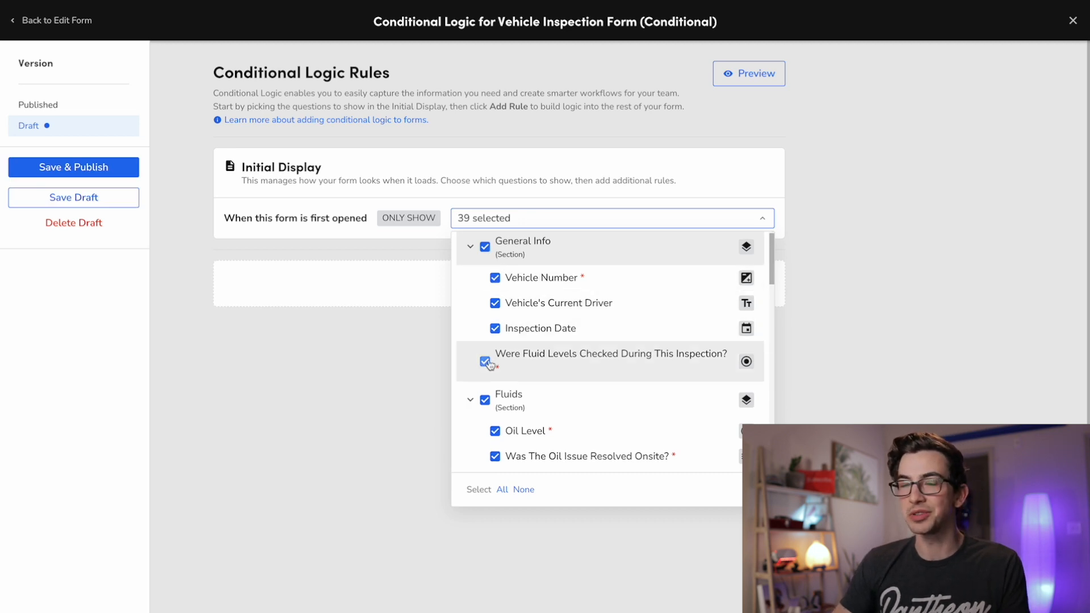
scroll(477, 380, "down", 2)
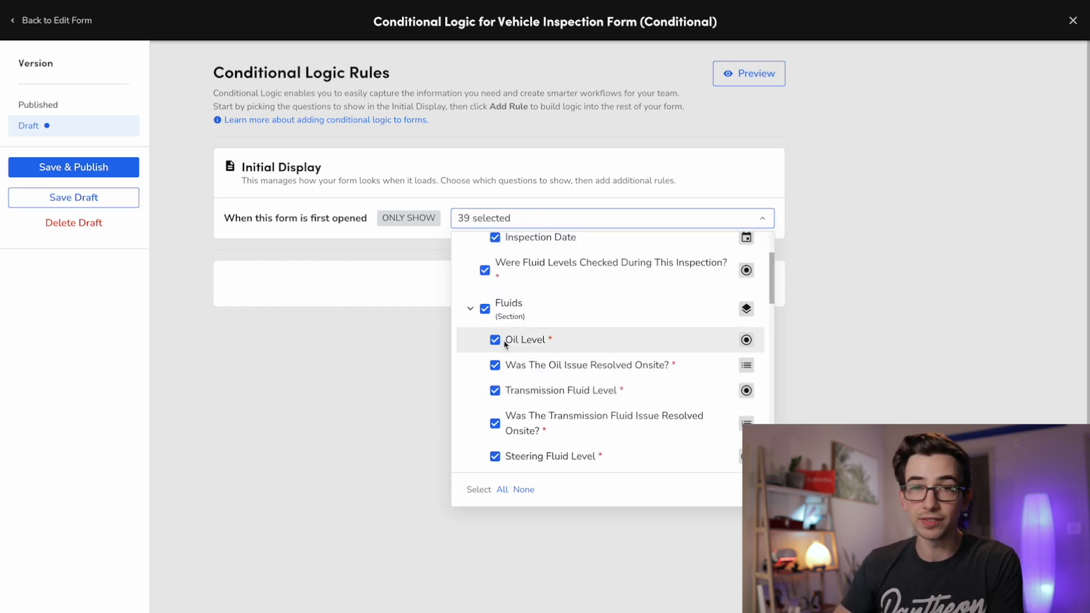
scroll(504, 347, "up", 2)
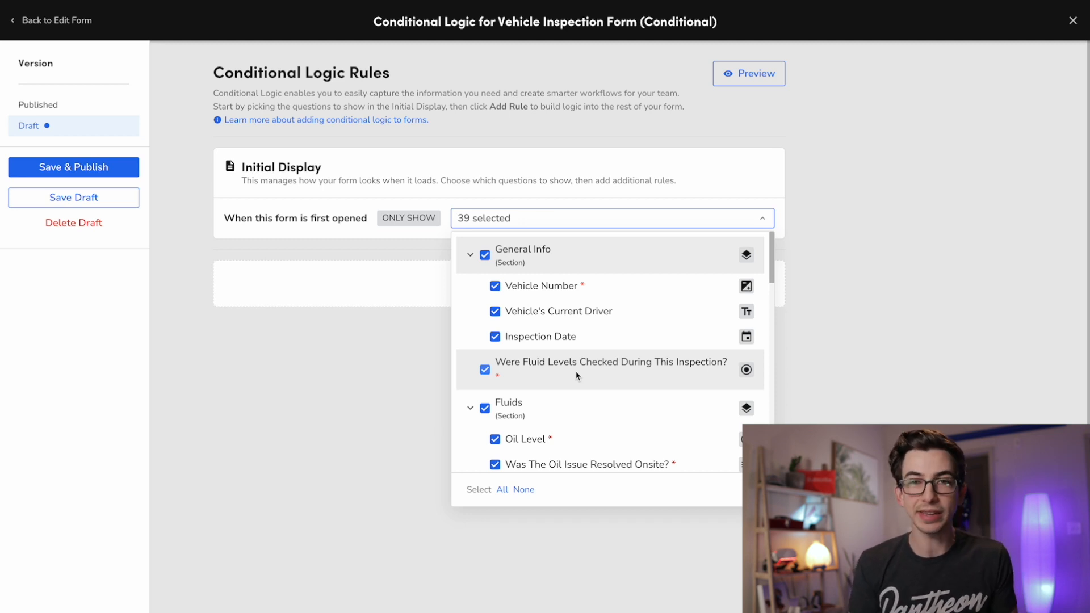
scroll(576, 375, "down", 1)
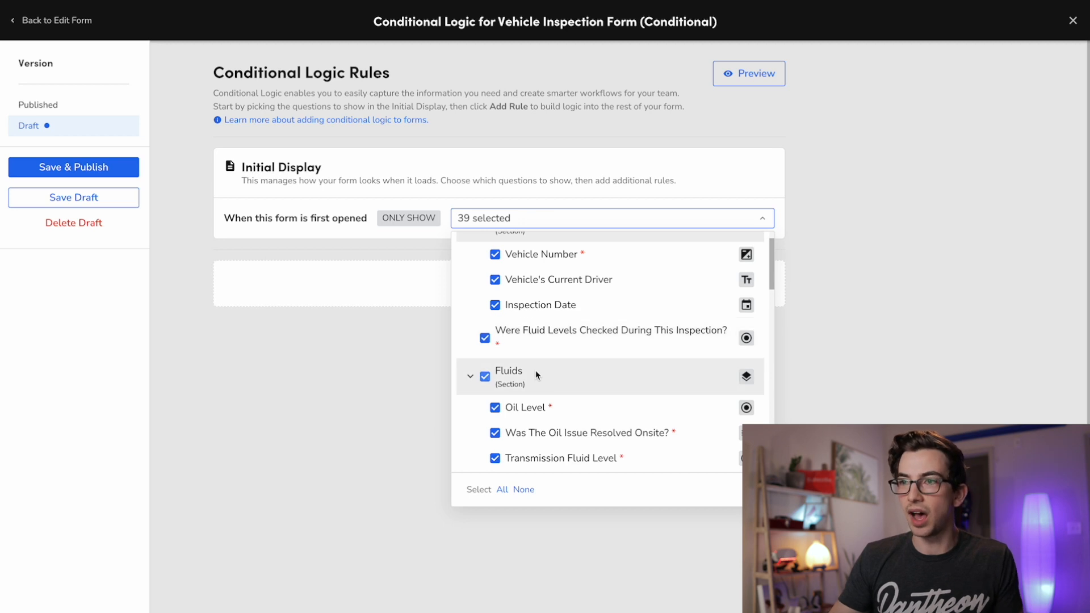
left_click(486, 378)
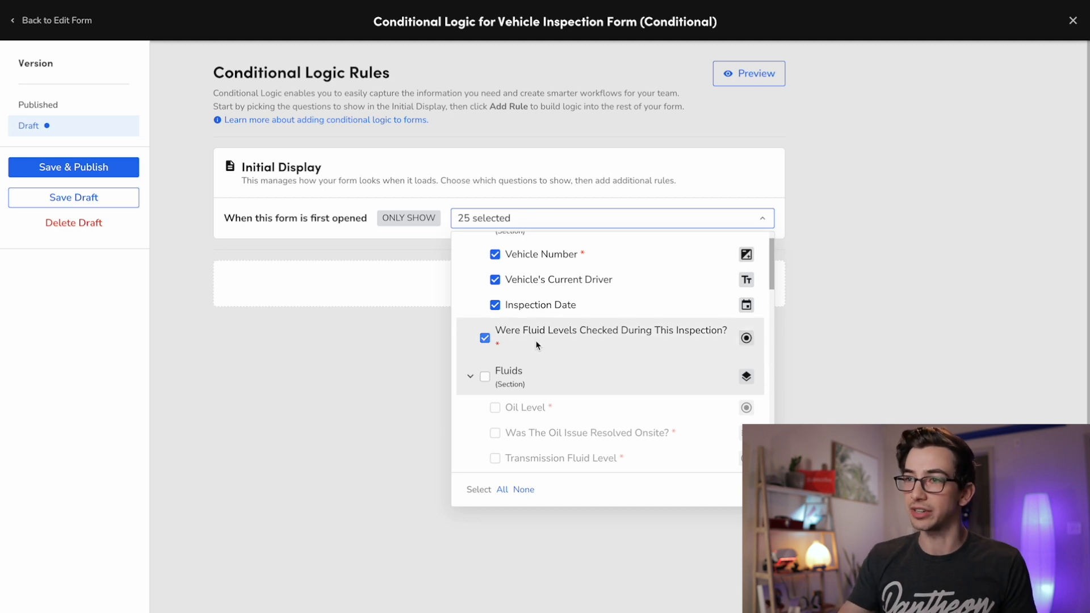
Exclude the wiper replacement, tire issue resolution, failed light and light repair follow-up questions from the initial display
scroll(534, 339, "down", 5)
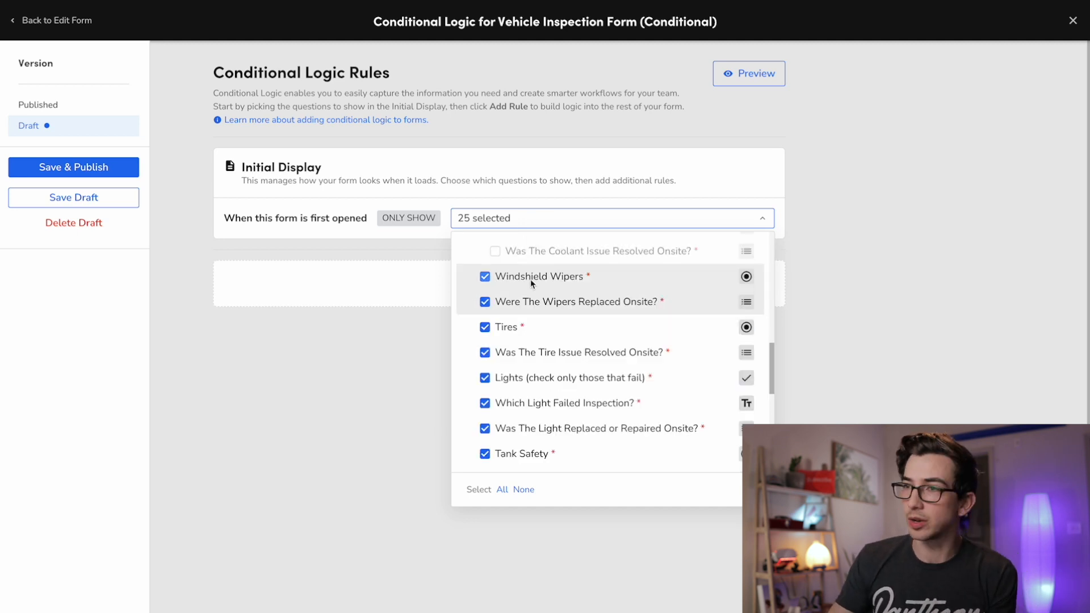
left_click(486, 303)
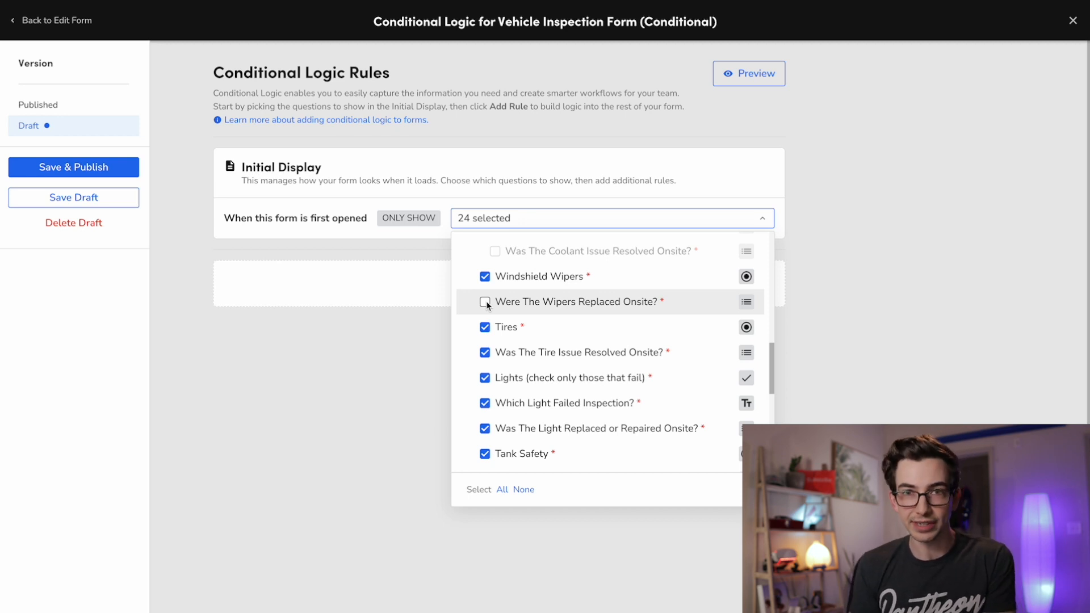
left_click(485, 353)
scroll(499, 358, "down", 1)
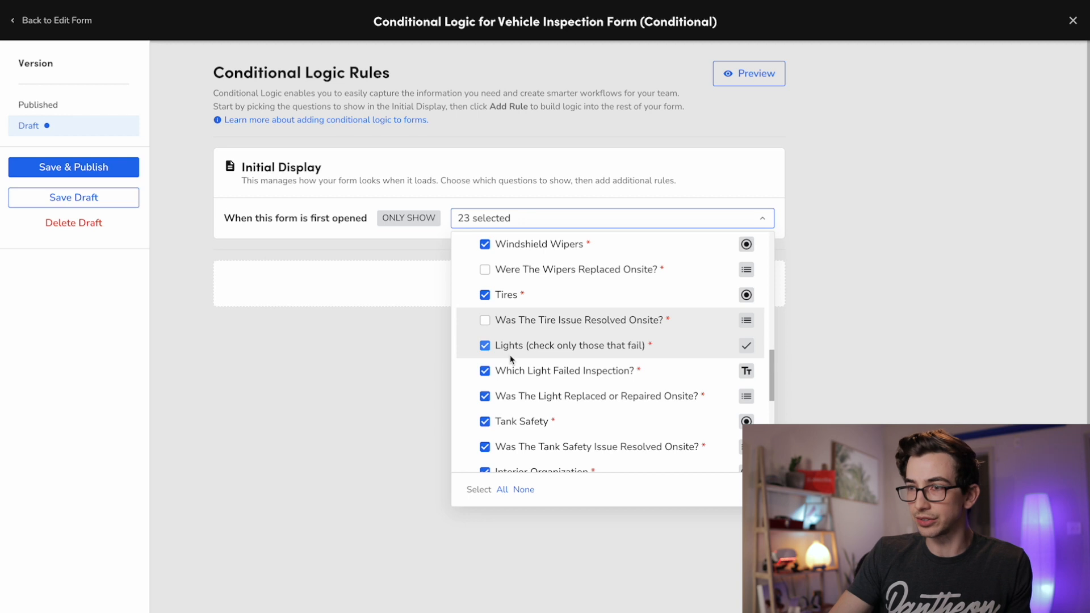
left_click(482, 373)
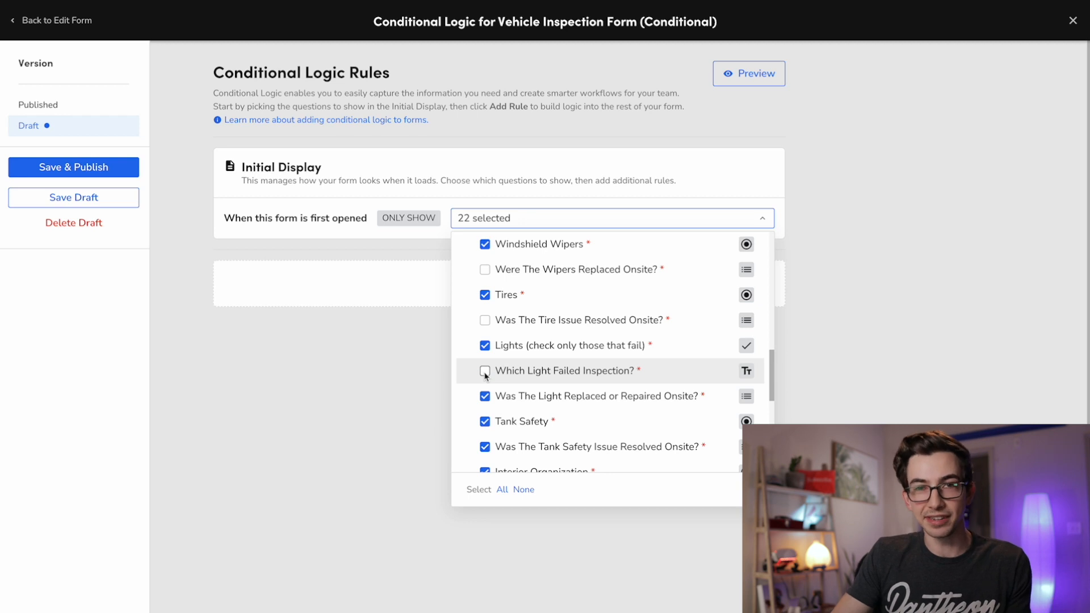
left_click(484, 395)
Exclude the tank safety and interior organization resolution questions, both driver notes follow-ups and the ACTION REQUIRED header from the initial display
scroll(488, 397, "down", 2)
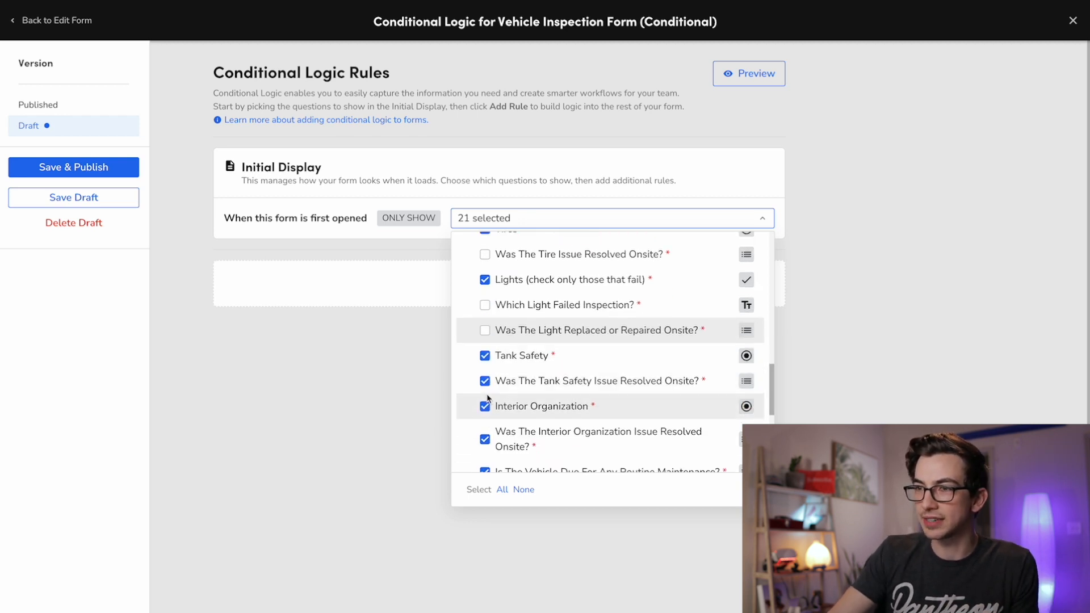
left_click(484, 381)
scroll(487, 391, "down", 1)
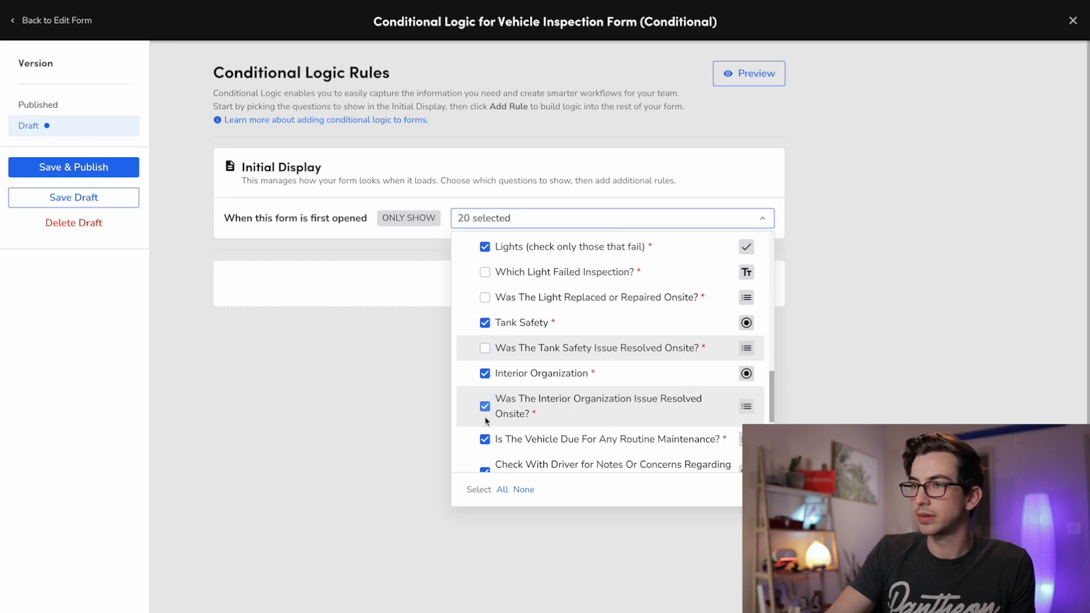
left_click(486, 403)
scroll(487, 409, "down", 1)
left_click(485, 427)
scroll(503, 427, "down", 3)
left_click(484, 383)
left_click(485, 446)
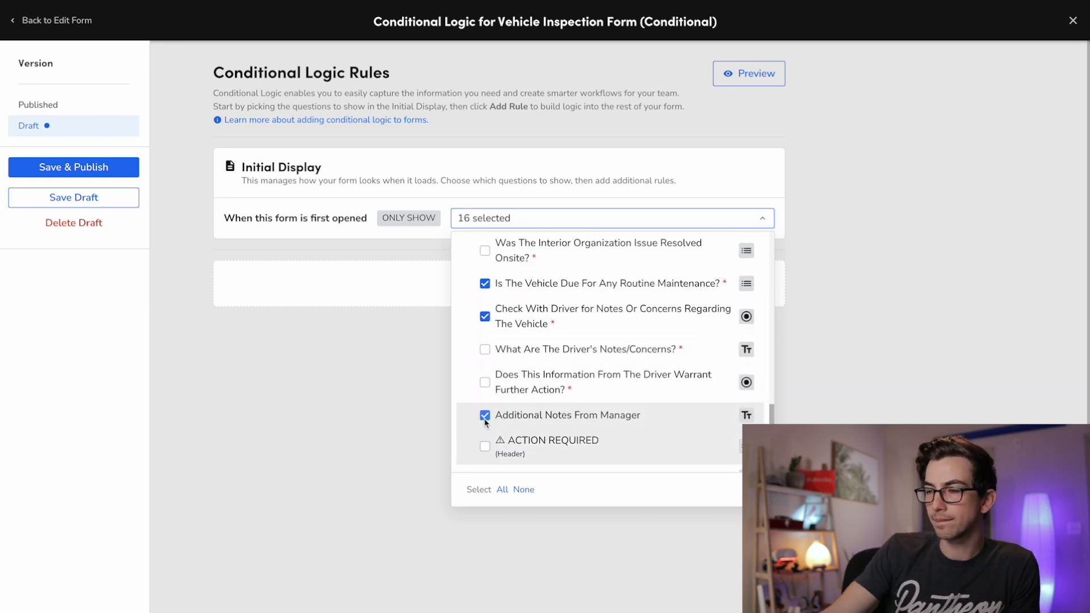
left_click(763, 222)
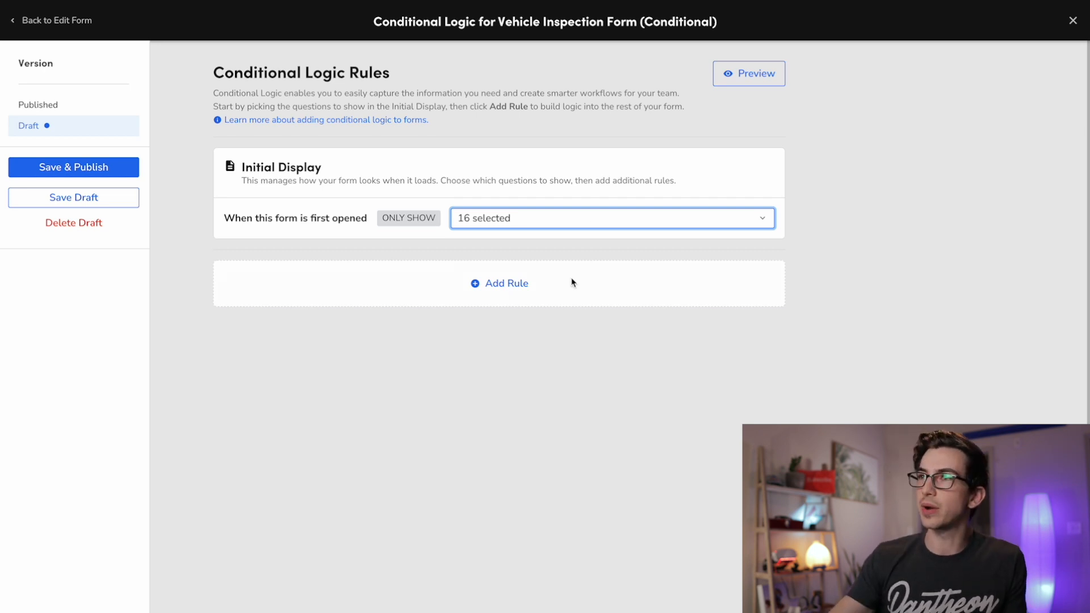
Preview the draft form, look through its initially displayed questions down to the driver signoff, and close the preview
left_click(747, 83)
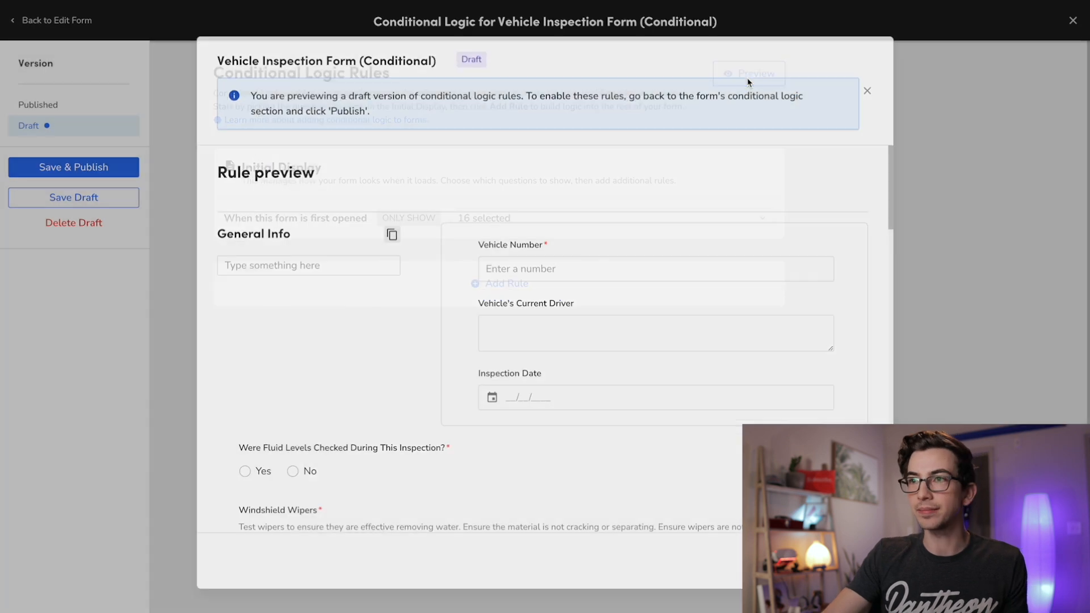
scroll(461, 317, "down", 2)
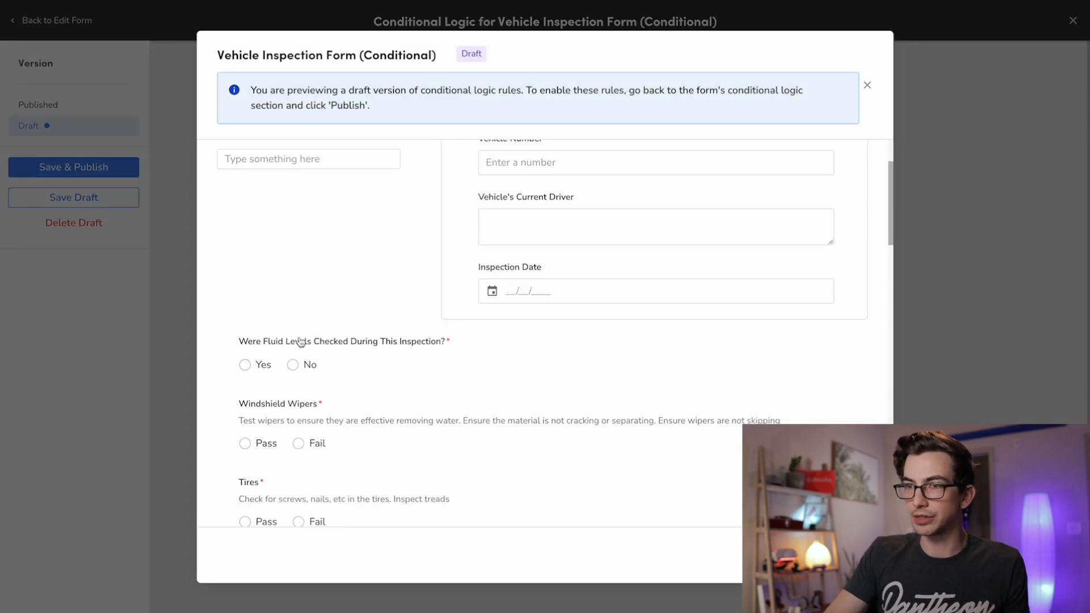
scroll(259, 356, "down", 1)
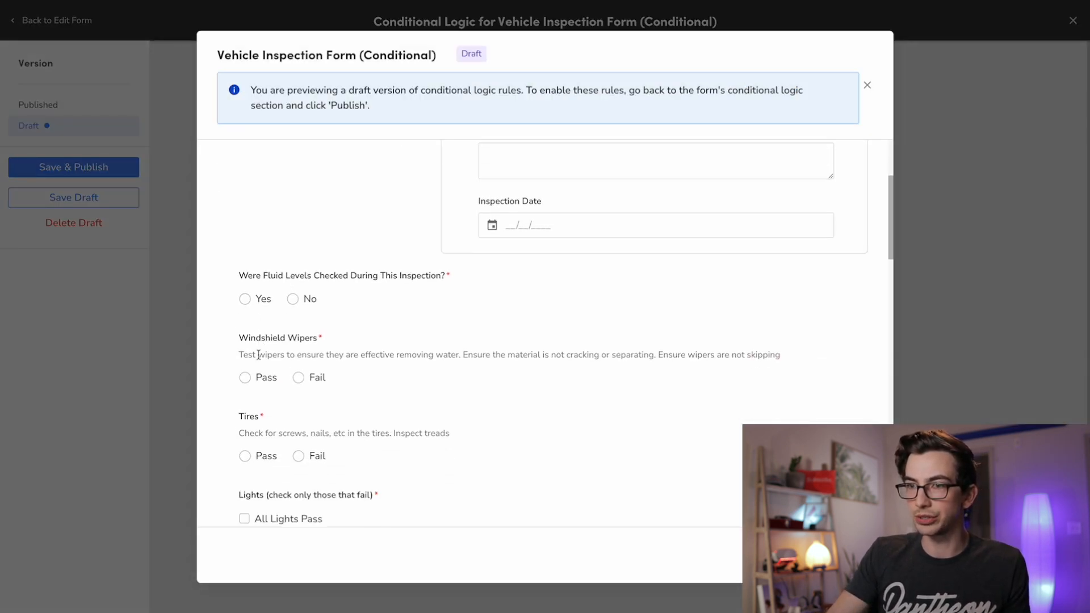
scroll(327, 294, "down", 10)
scroll(327, 294, "down", 5)
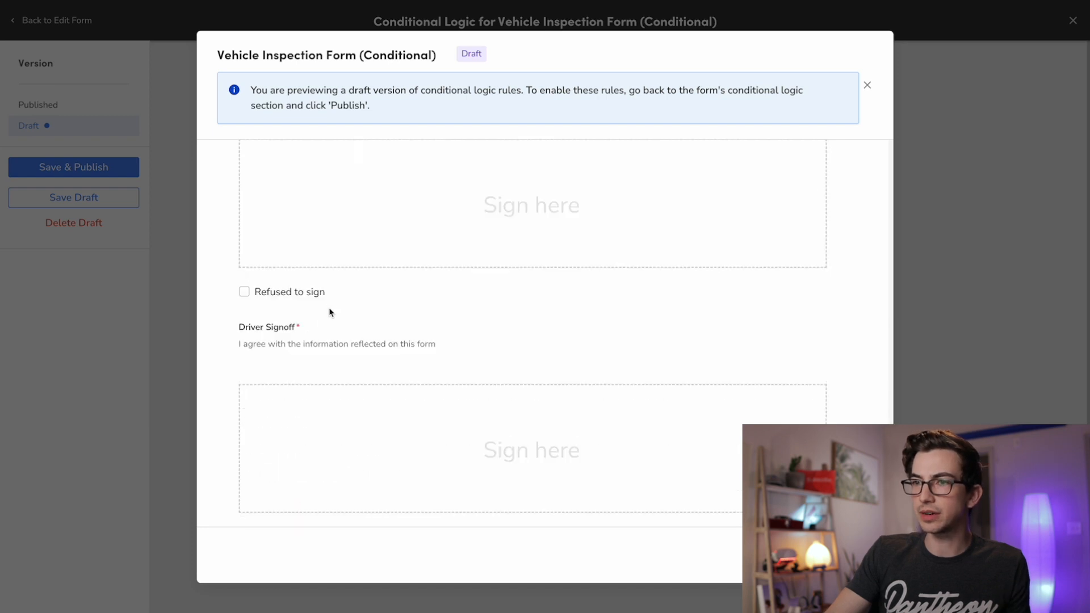
key("Escape")
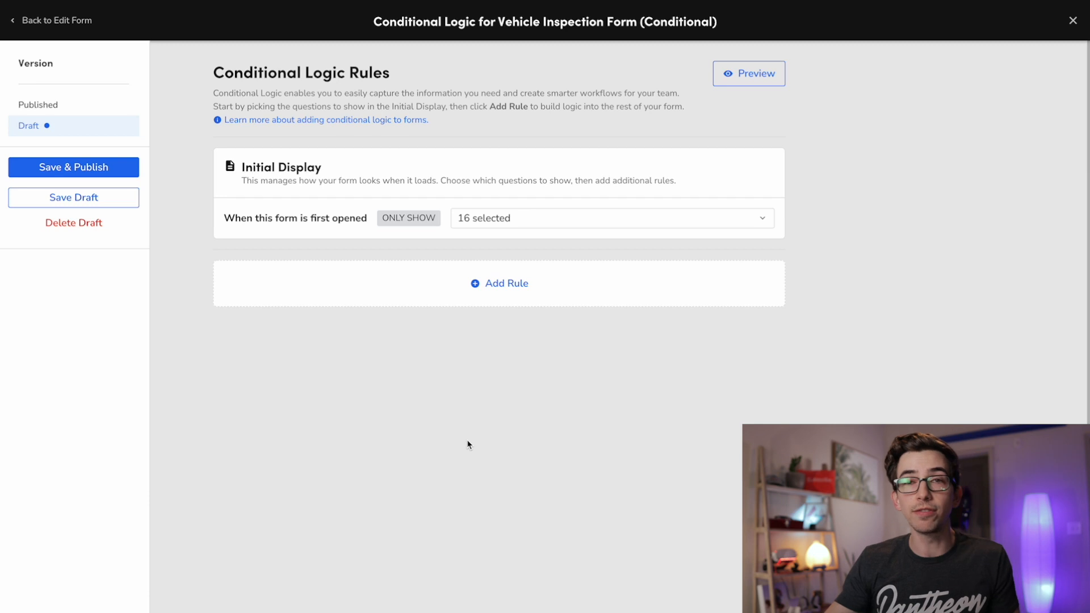
Add a rule with the condition that Were Fluid Levels Checked During This Inspection? Is Equal To Yes
left_click(503, 287)
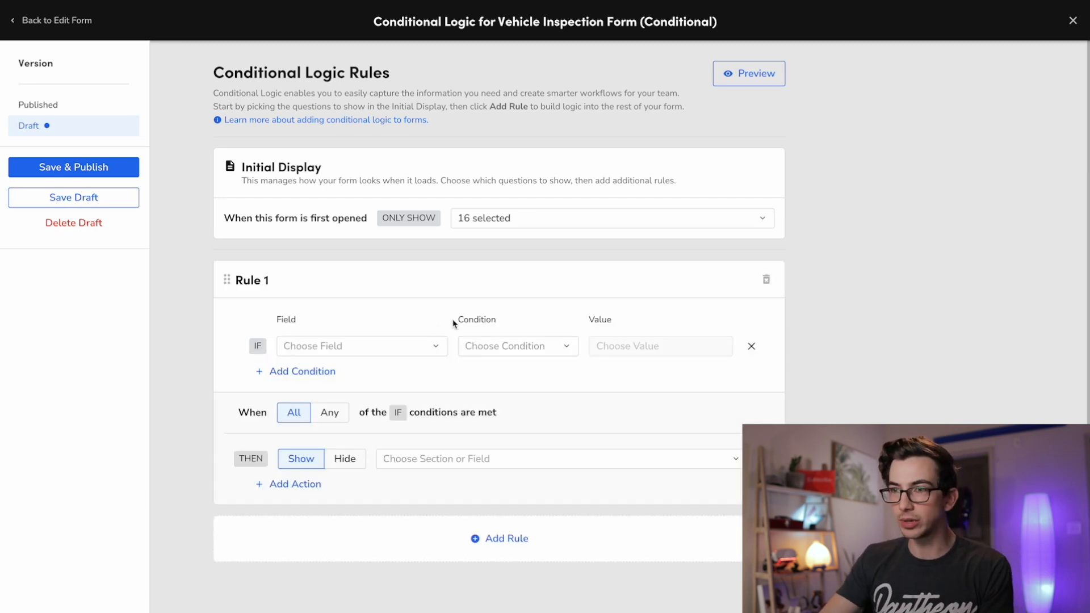
scroll(387, 338, "down", 1)
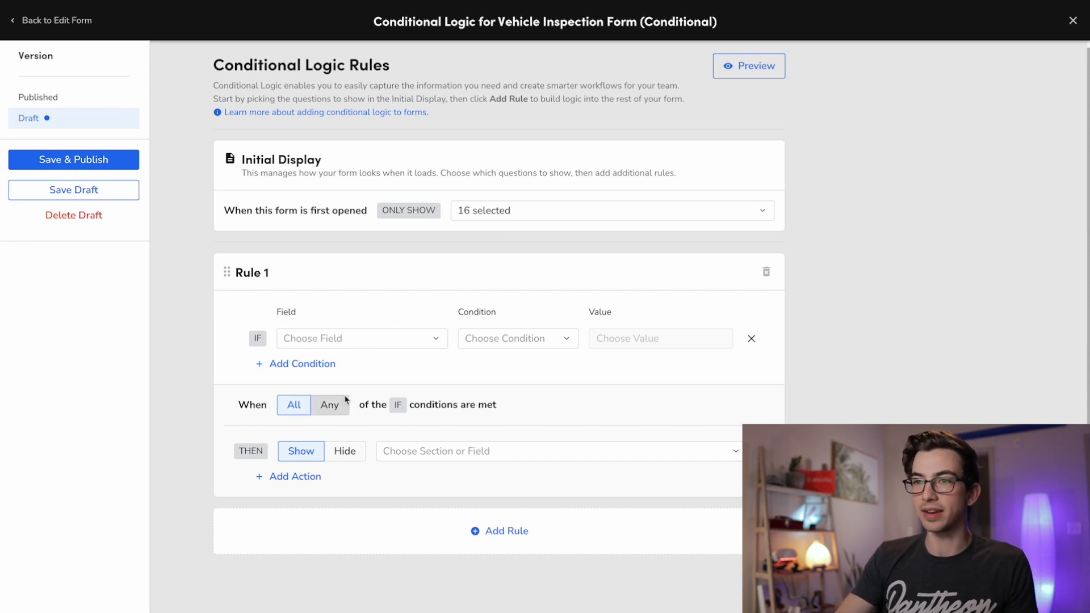
left_click(339, 344)
scroll(354, 443, "down", 1)
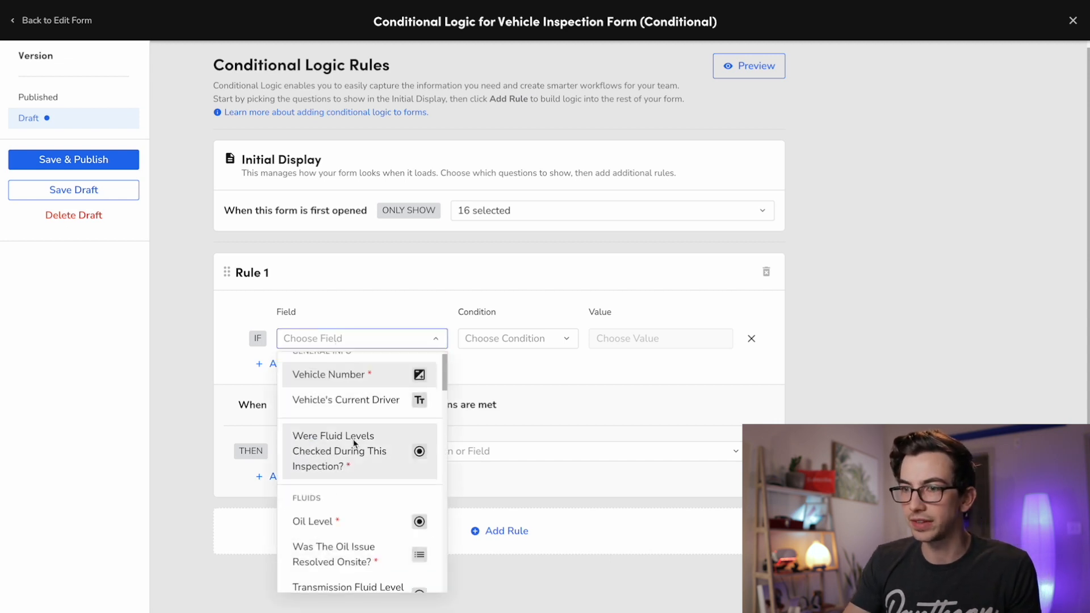
left_click(324, 459)
left_click(535, 347)
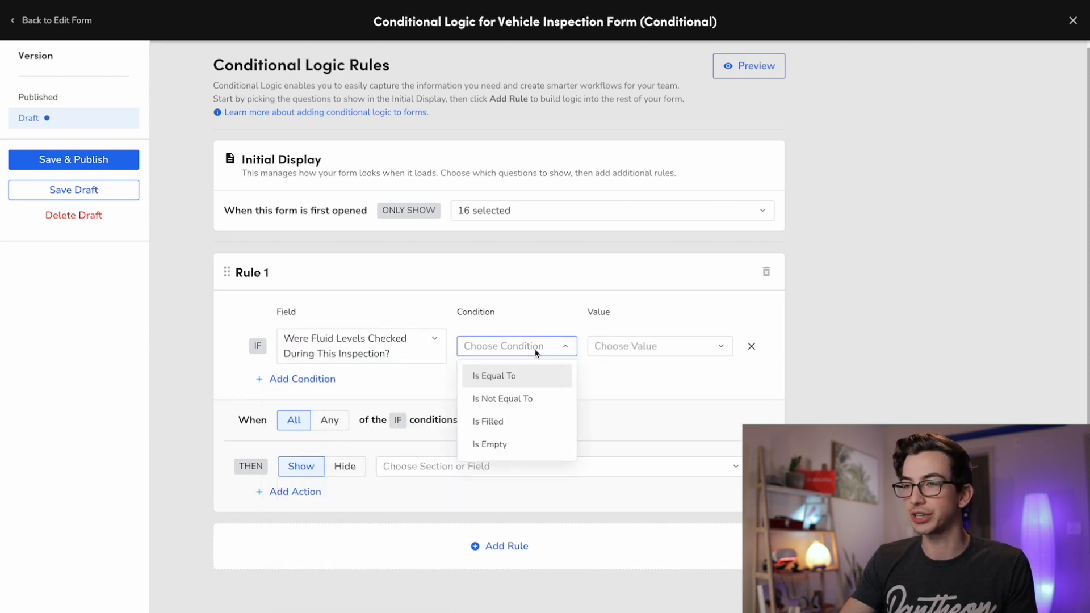
left_click(527, 384)
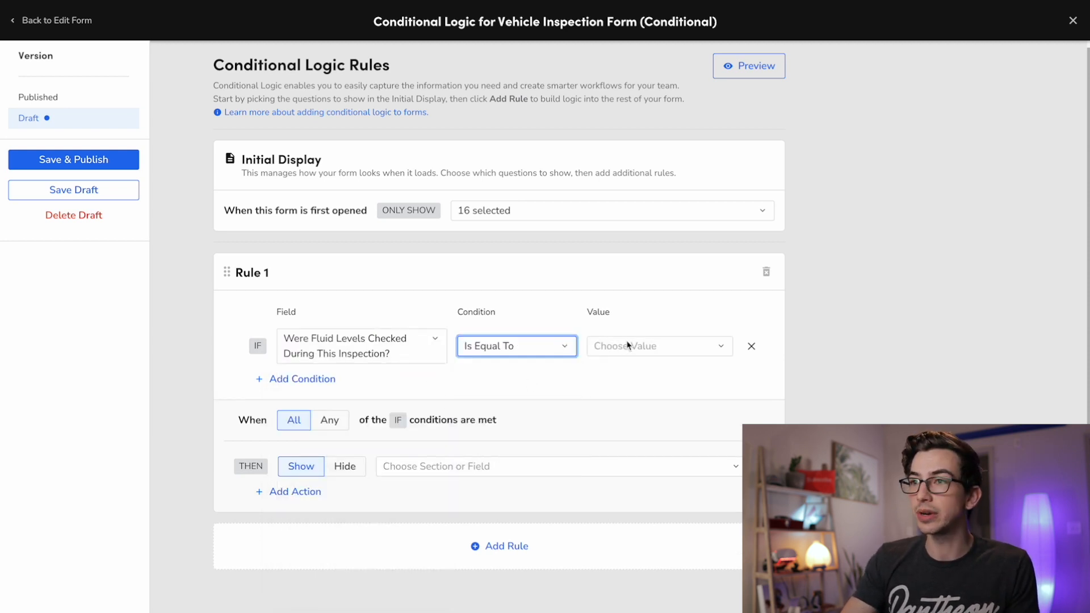
left_click(627, 346)
left_click(616, 376)
Make the rule's action show the Fluids section with all its questions
scroll(616, 376, "down", 1)
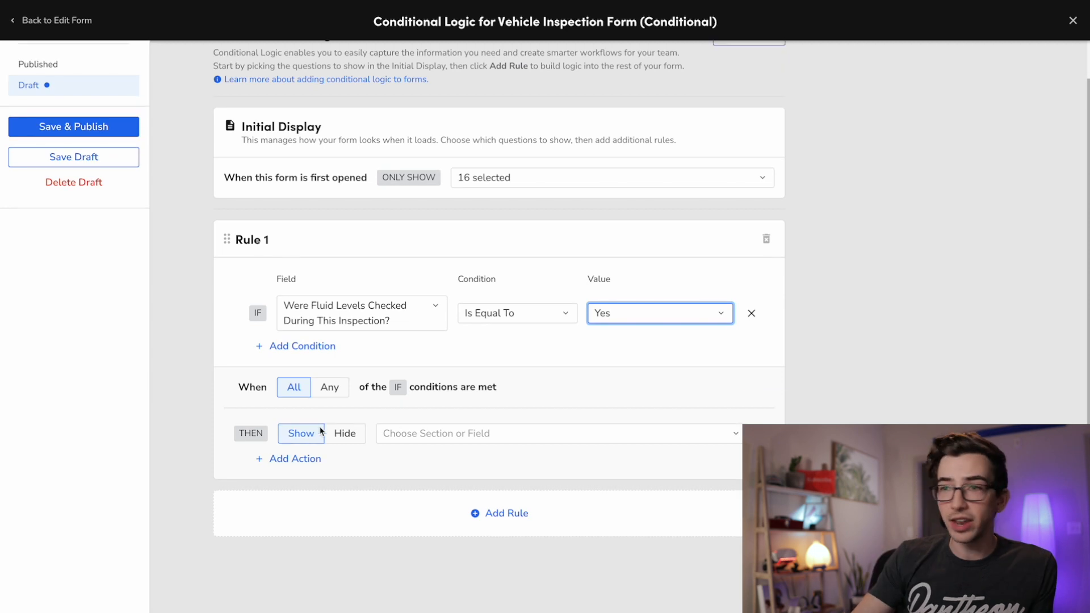
left_click(507, 431)
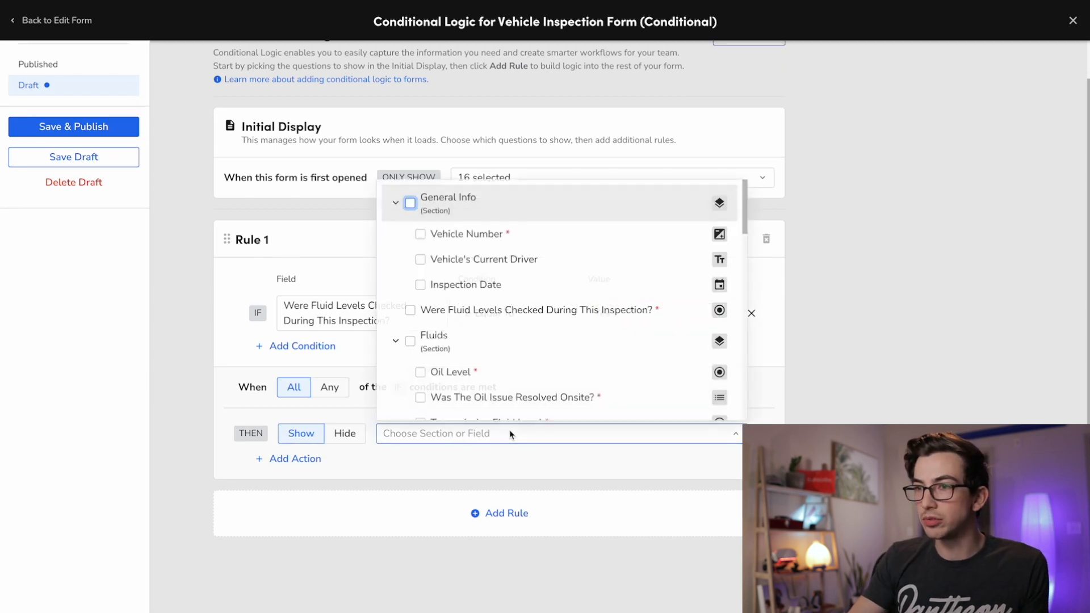
left_click(409, 341)
Exclude the oil, transmission, steering, brake, washer and coolant resolution questions and the washer fluid leak question from the rule's shown fields
scroll(449, 266, "down", 2)
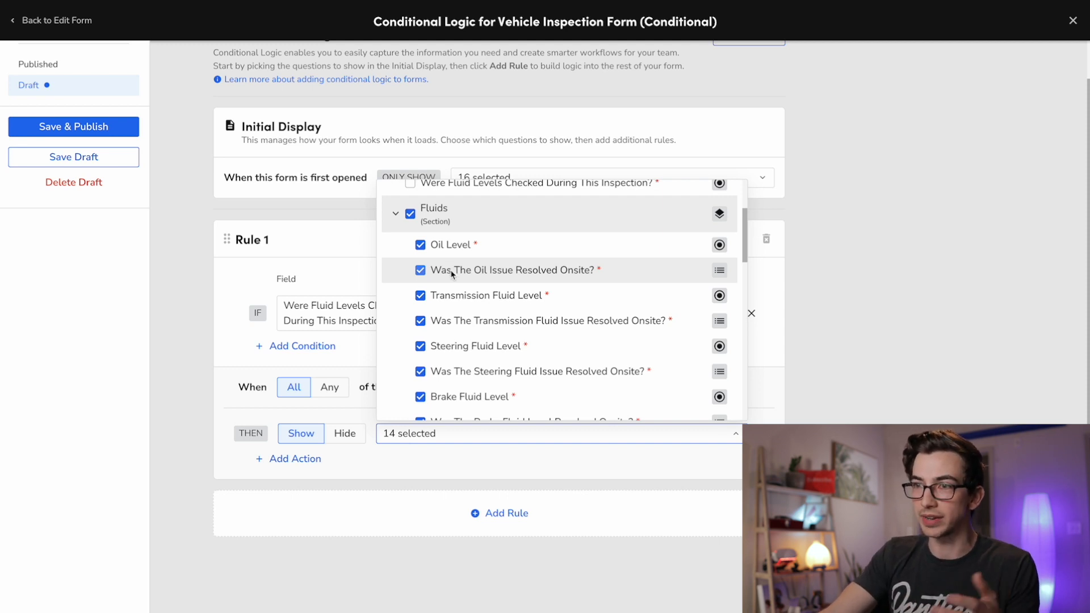
left_click(420, 271)
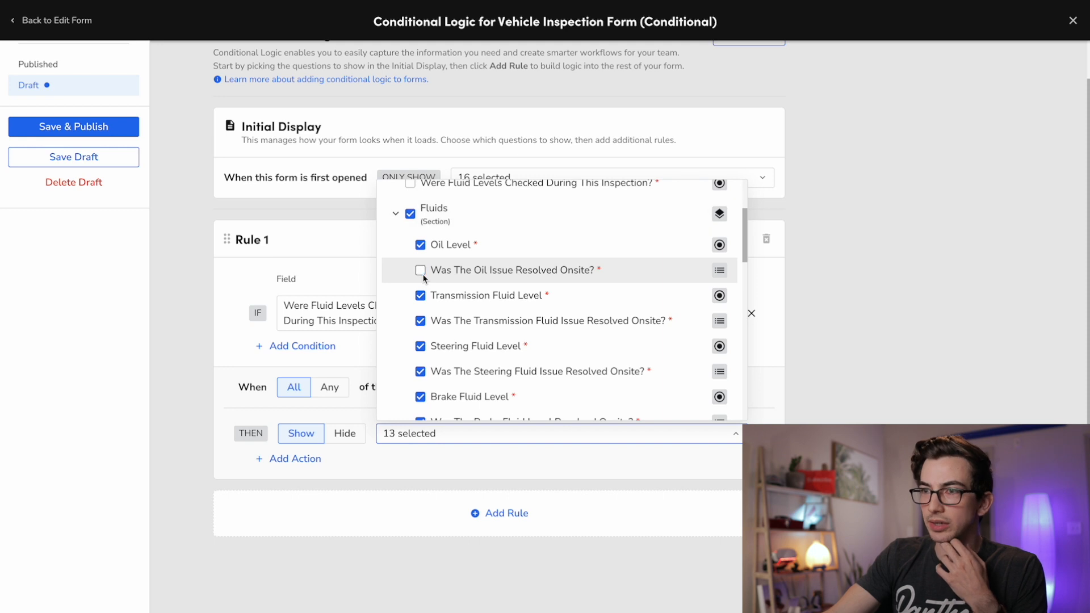
left_click(420, 322)
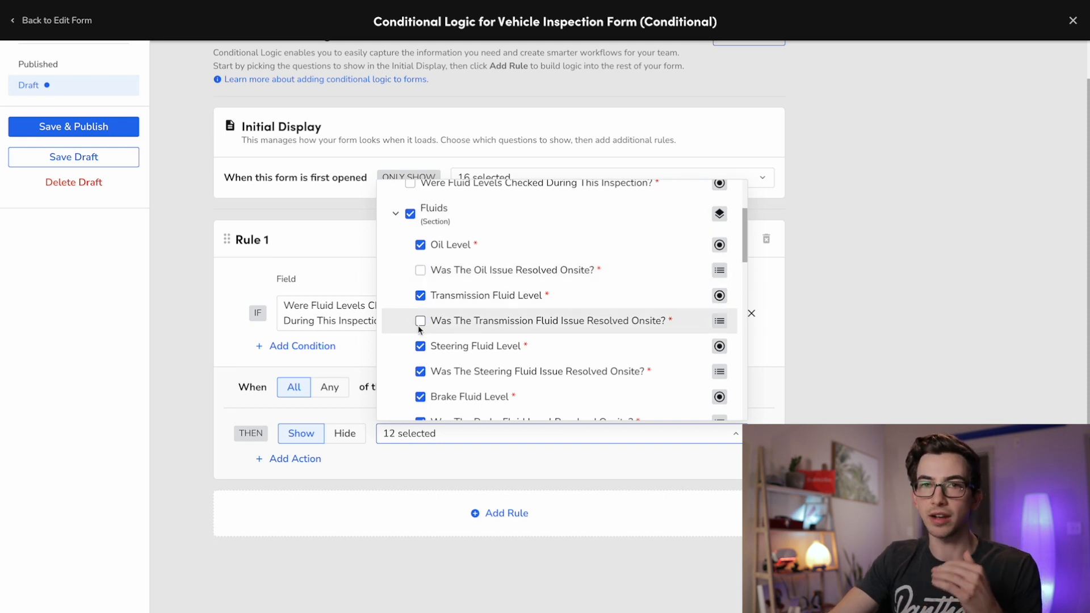
scroll(421, 335, "down", 1)
left_click(422, 355)
scroll(421, 363, "down", 1)
left_click(421, 370)
scroll(422, 369, "down", 1)
left_click(421, 366)
scroll(421, 363, "down", 2)
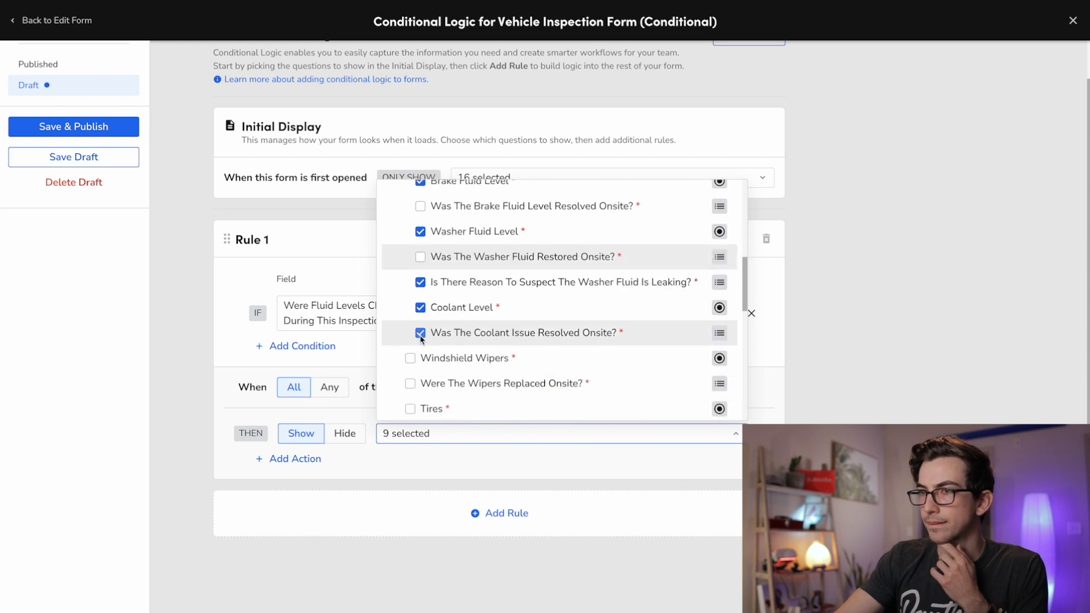
left_click(421, 334)
left_click(420, 283)
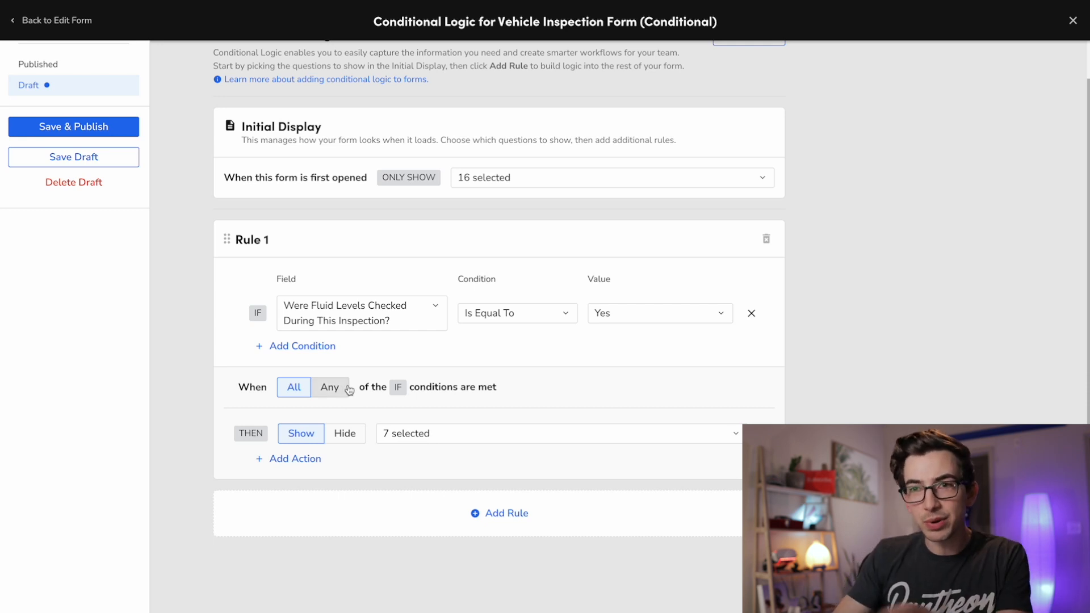
Add a blank second condition to the rule, switch the matching to Any, and return it to All
left_click(305, 347)
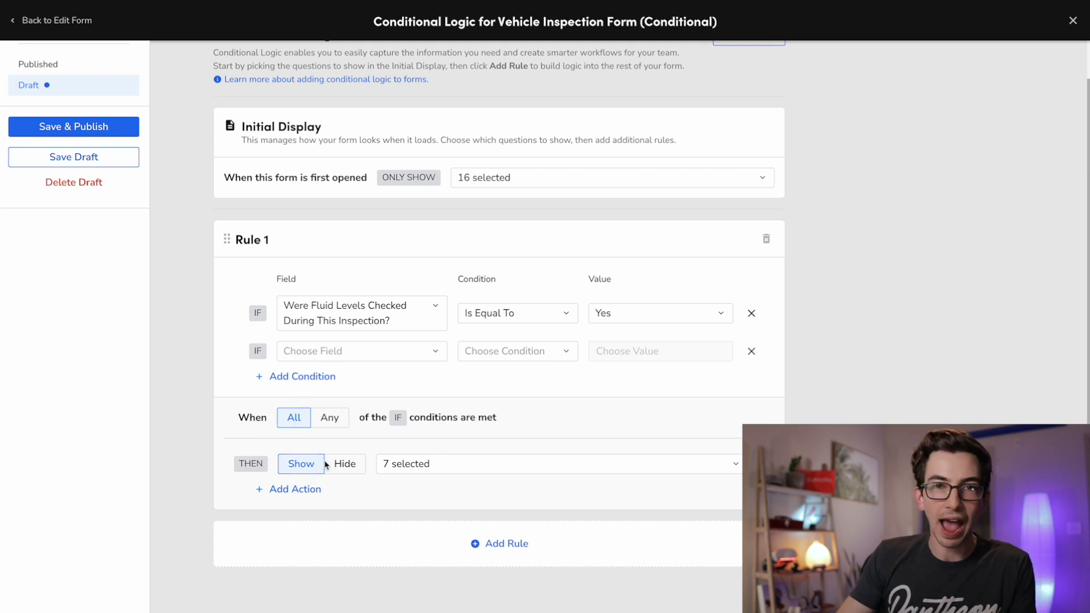
left_click(327, 418)
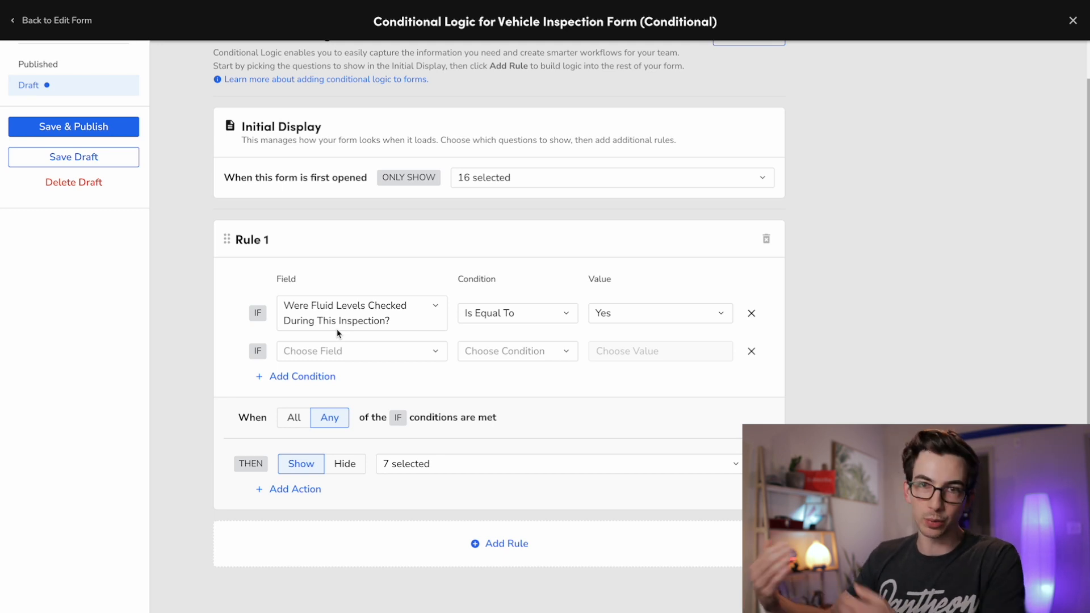
left_click(294, 418)
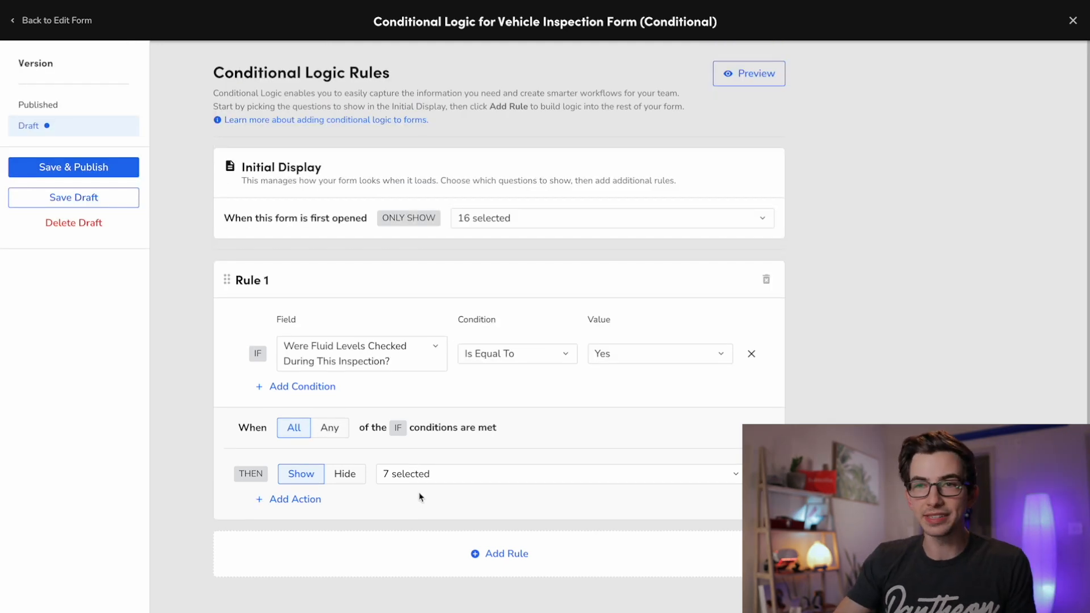
Preview the draft form and answer Yes to Were Fluid Levels Checked During This Inspection? to examine the follow-up questions
left_click(750, 76)
scroll(256, 324, "down", 2)
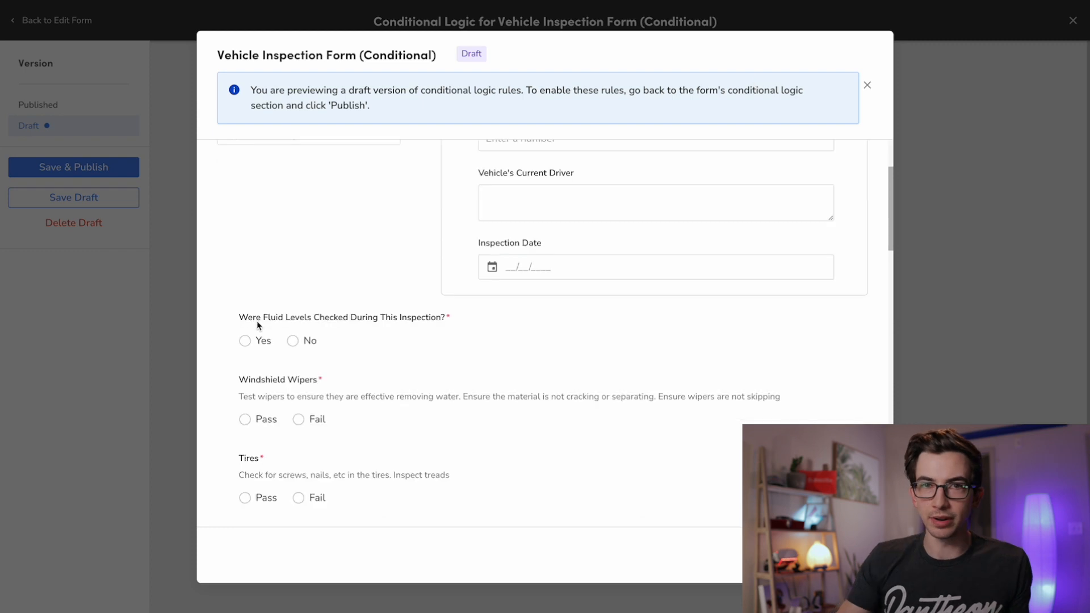
left_click(244, 340)
scroll(277, 356, "down", 3)
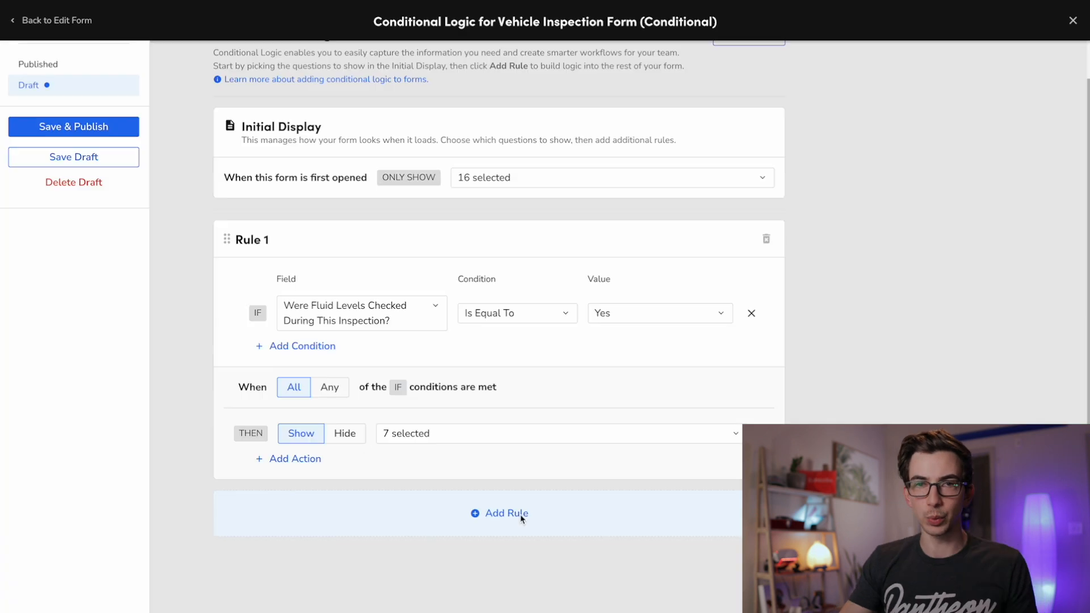
Add a second rule with the condition that Oil Level Is Equal To Fail
left_click(518, 515)
scroll(571, 479, "down", 3)
left_click(363, 445)
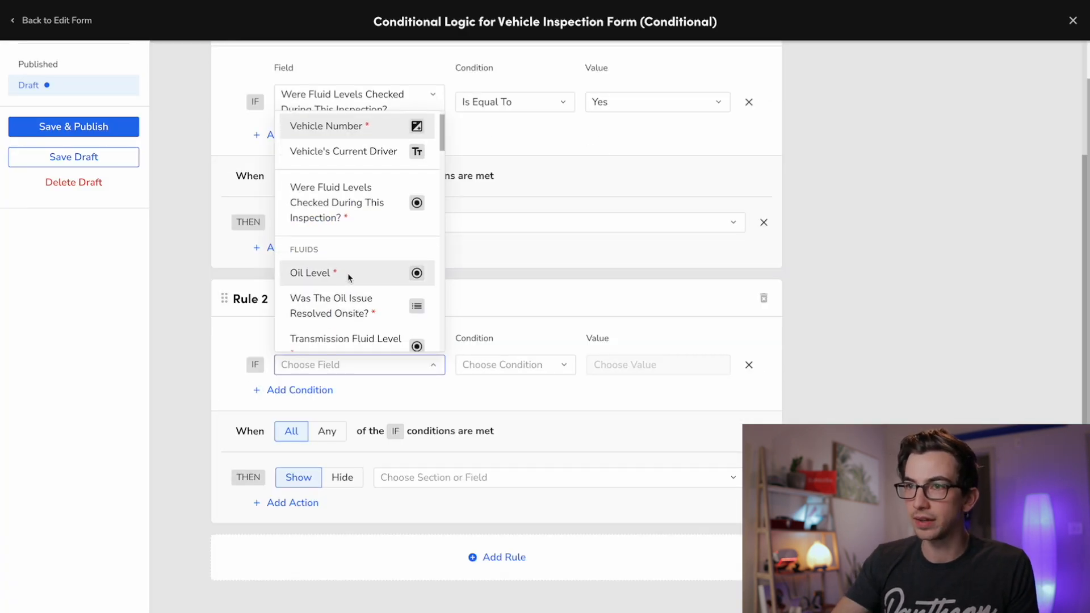
left_click(347, 277)
left_click(500, 364)
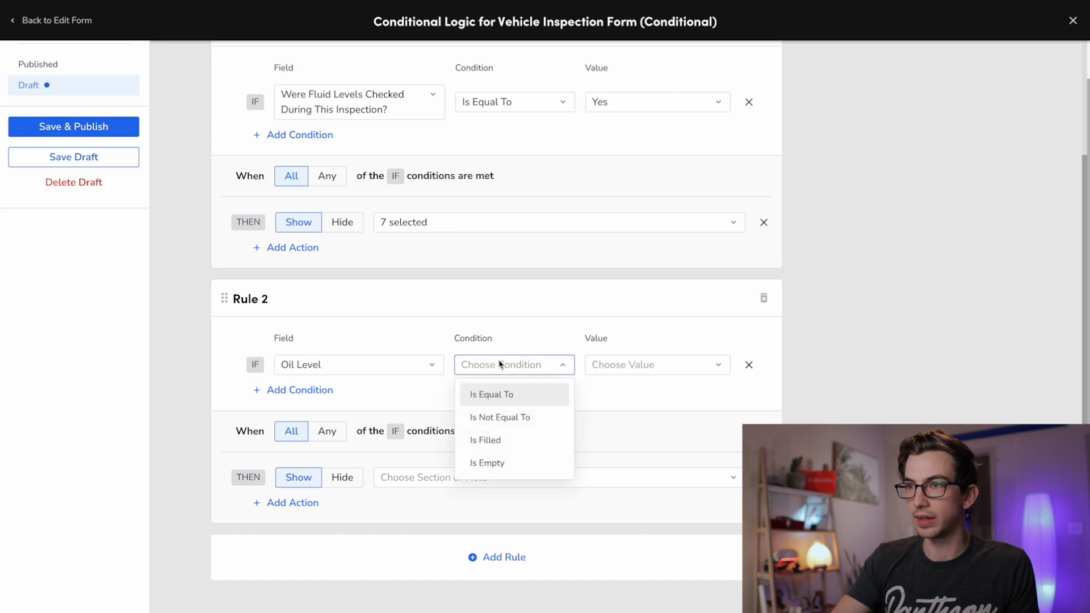
left_click(512, 395)
left_click(620, 370)
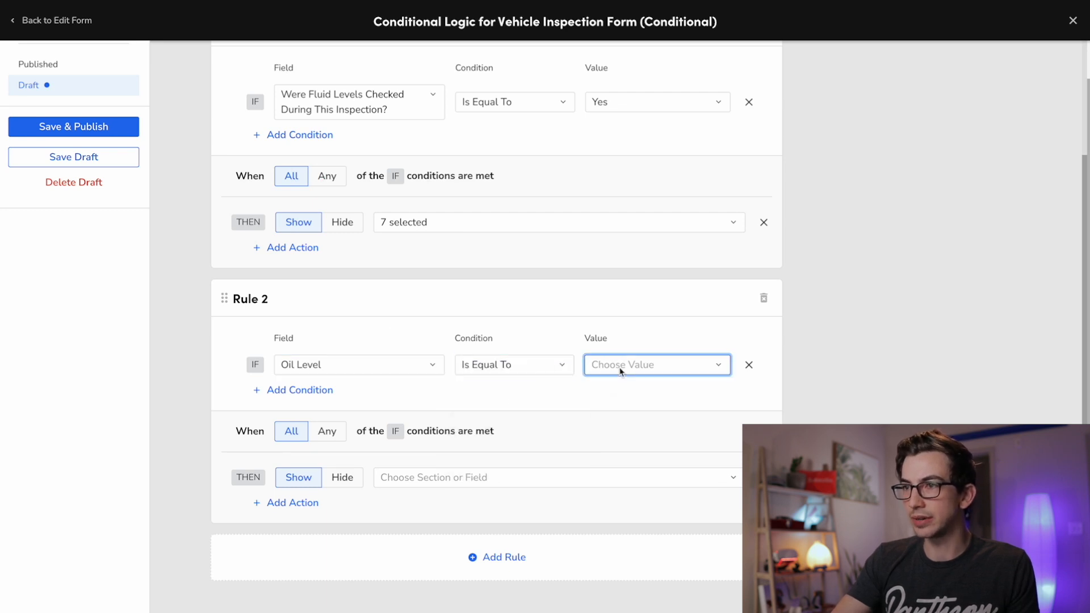
left_click(635, 416)
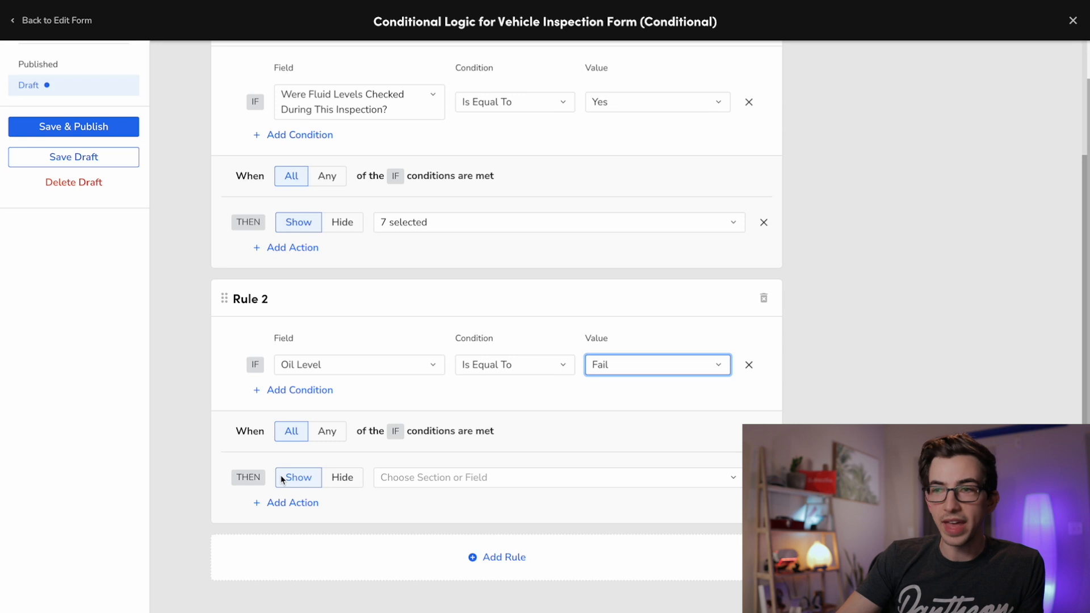
Make the oil level rule show the question Was The Oil Issue Resolved Onsite?
left_click(560, 484)
scroll(429, 408, "down", 2)
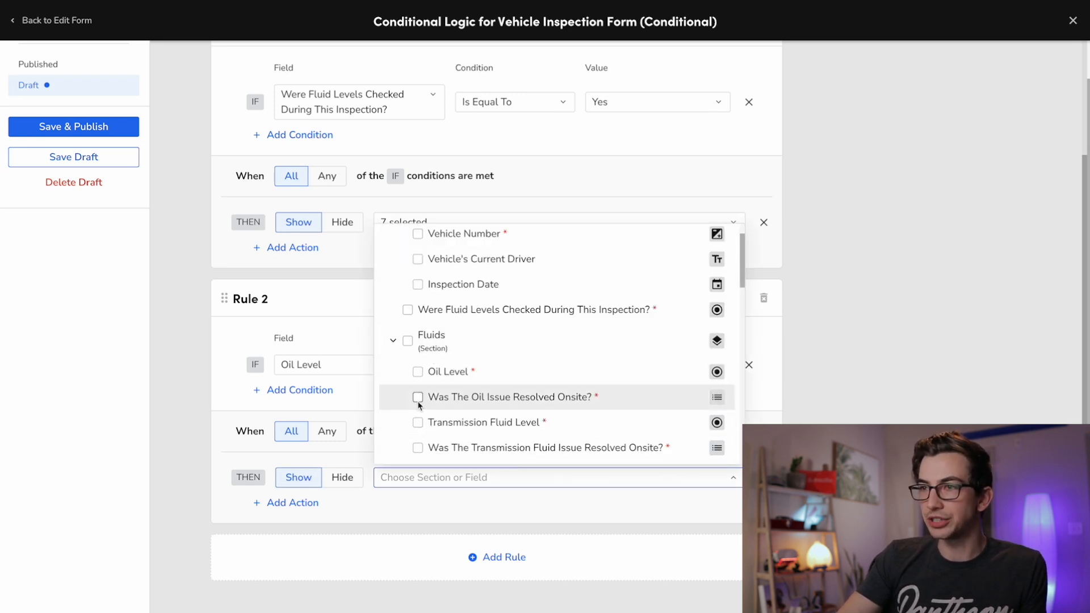
left_click(417, 397)
left_click(400, 470)
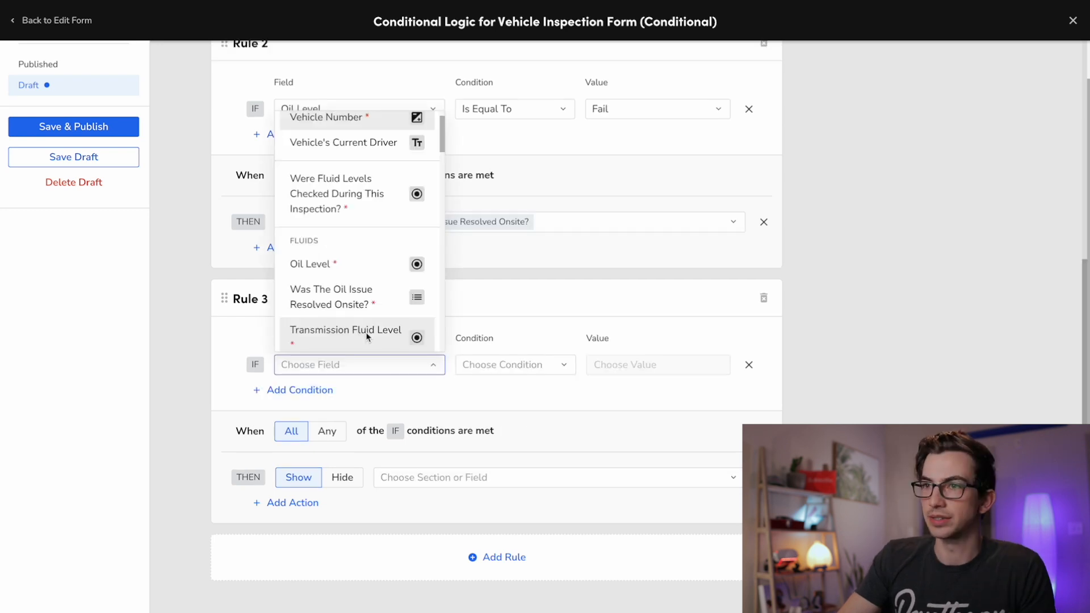
Add a third rule with the condition that Transmission Fluid Level Is Equal To Fail
left_click(366, 338)
left_click(485, 368)
left_click(492, 395)
left_click(624, 365)
left_click(624, 420)
Make the transmission rule show the question Was The Transmission Fluid Issue Resolved Onsite?
left_click(522, 477)
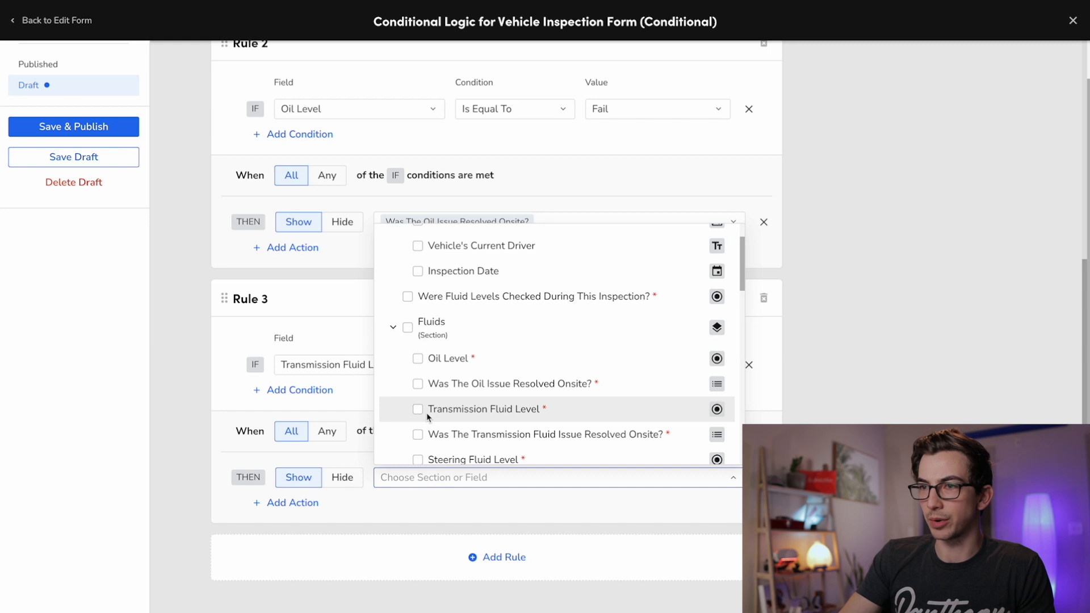
scroll(427, 414, "down", 1)
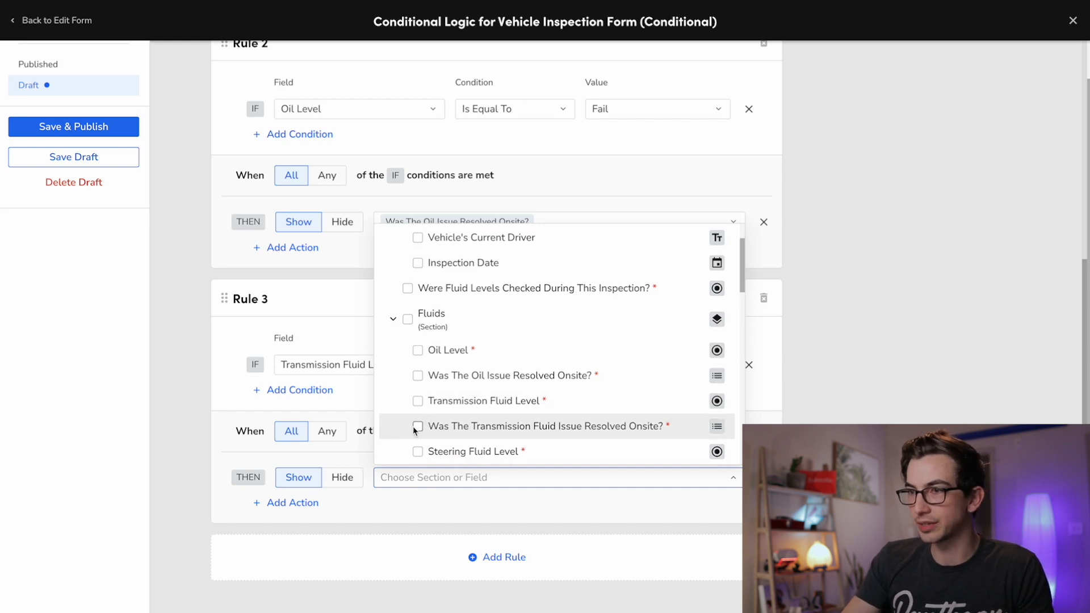
left_click(417, 427)
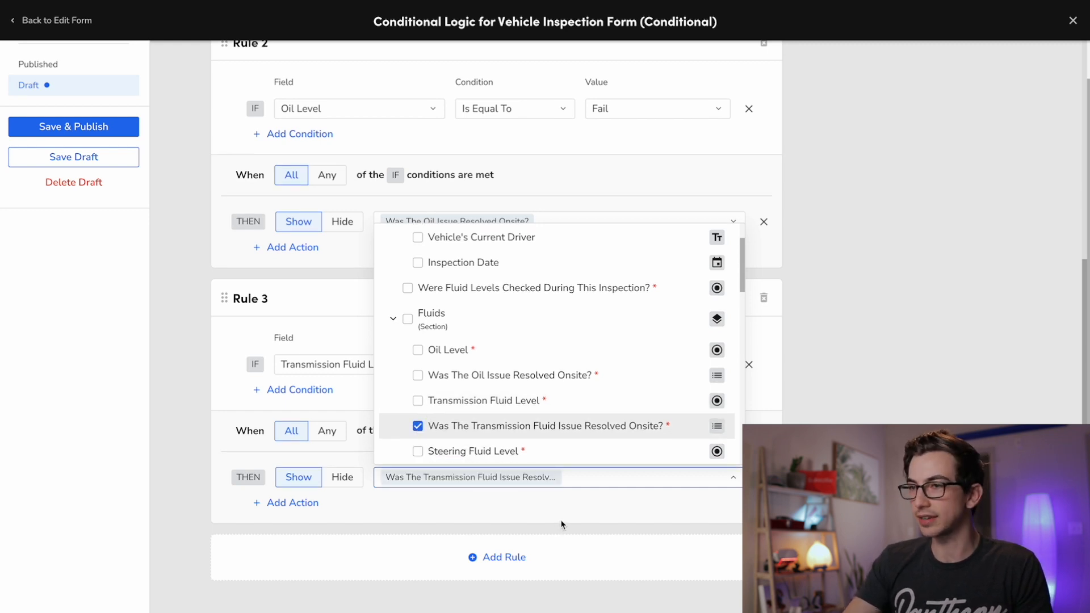
Add show rules for Steering Fluid Level and Brake Fluid Level equal to Fail, plus a rule with the condition Washer Fluid Level Is Equal To Fail
left_click(504, 557)
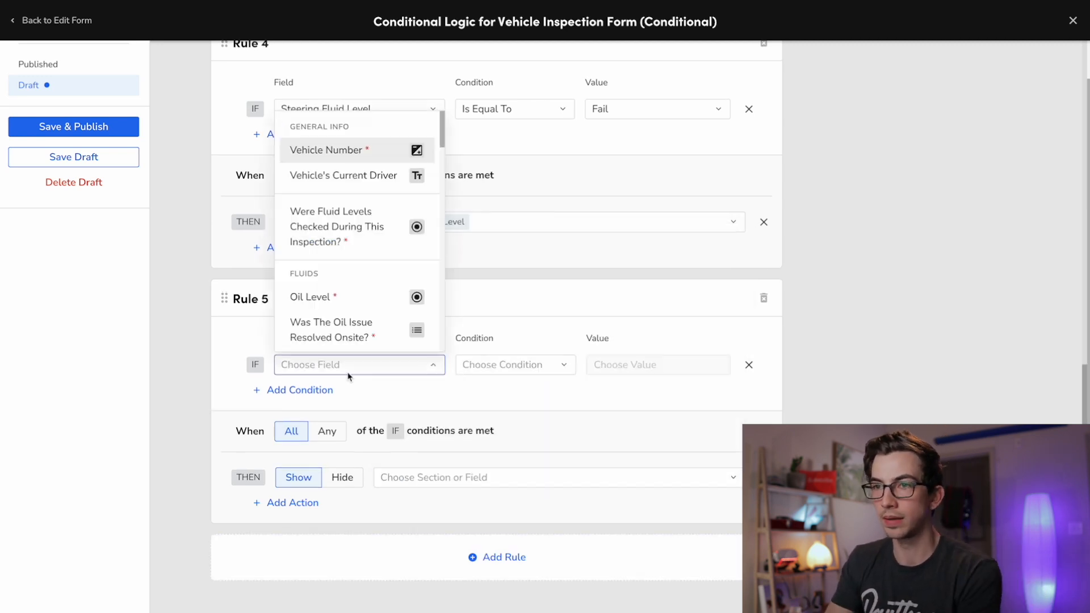
left_click(352, 306)
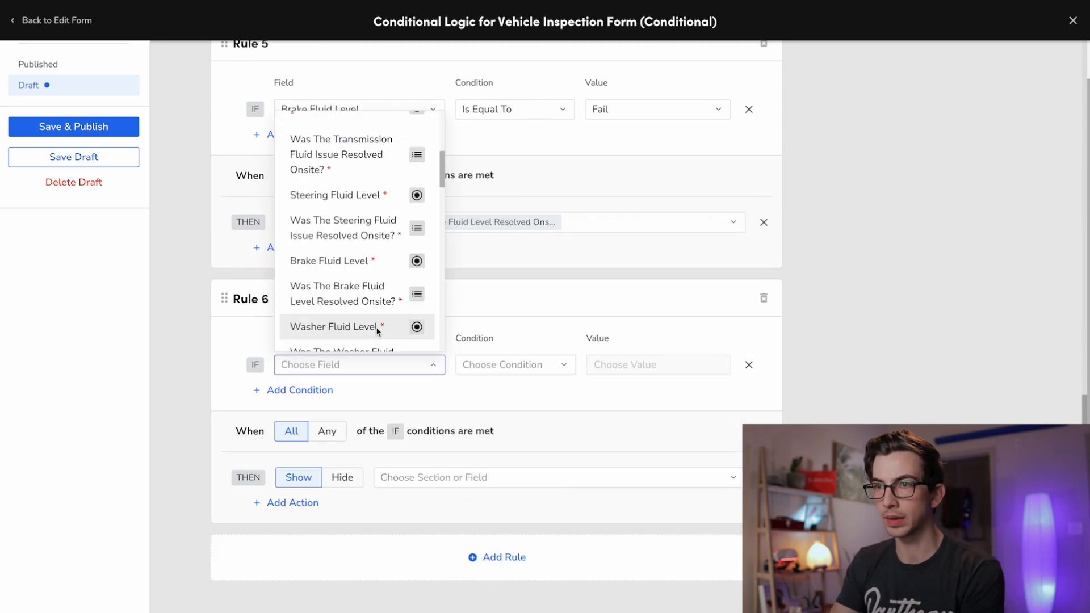
scroll(377, 323, "down", 3)
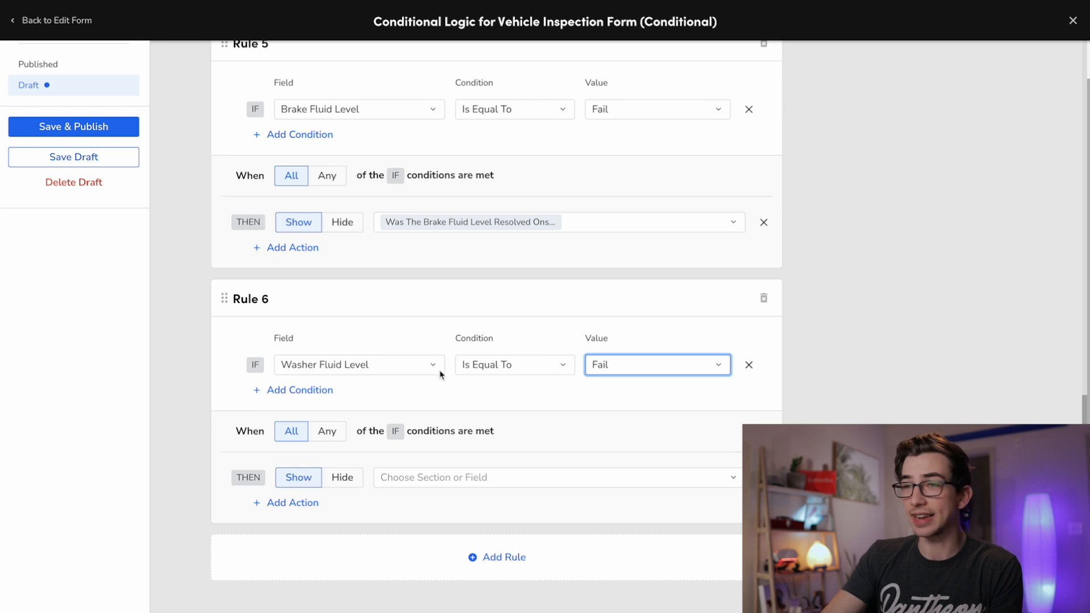
Make the washer fluid rule show Was The Washer Fluid Restored Onsite? and Is There Reason To Suspect The Washer Fluid Is Leaking?
left_click(482, 477)
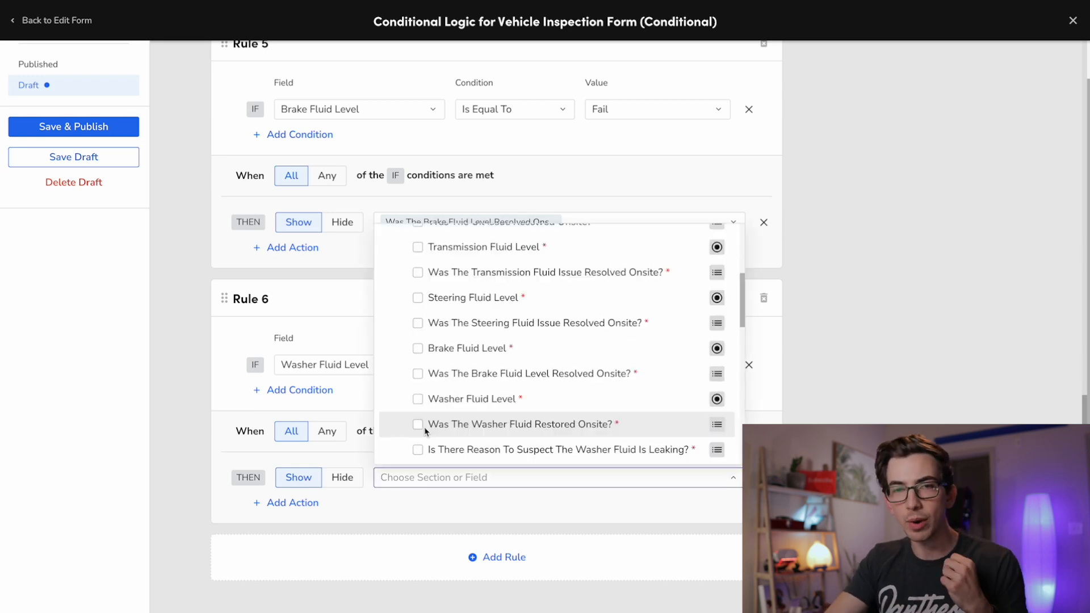
scroll(420, 416, "down", 1)
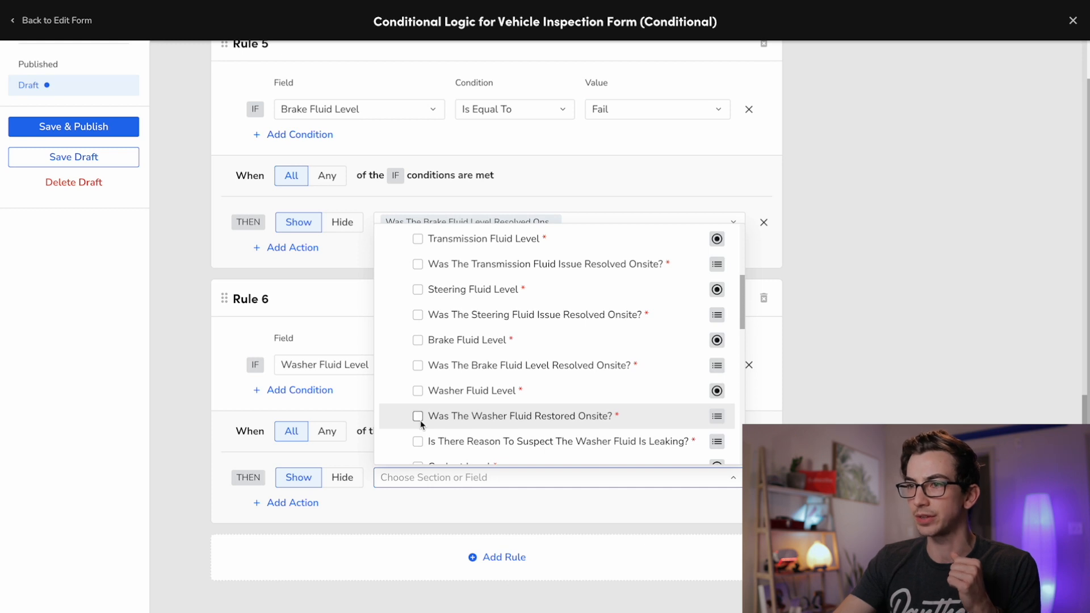
left_click(418, 422)
scroll(420, 411, "down", 2)
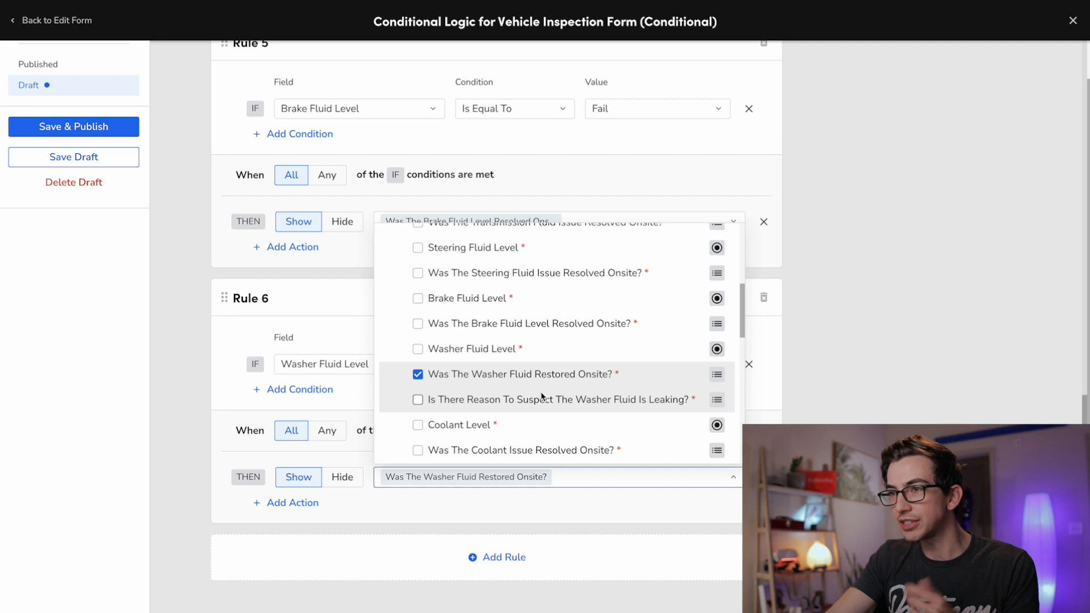
left_click(418, 400)
left_click(430, 500)
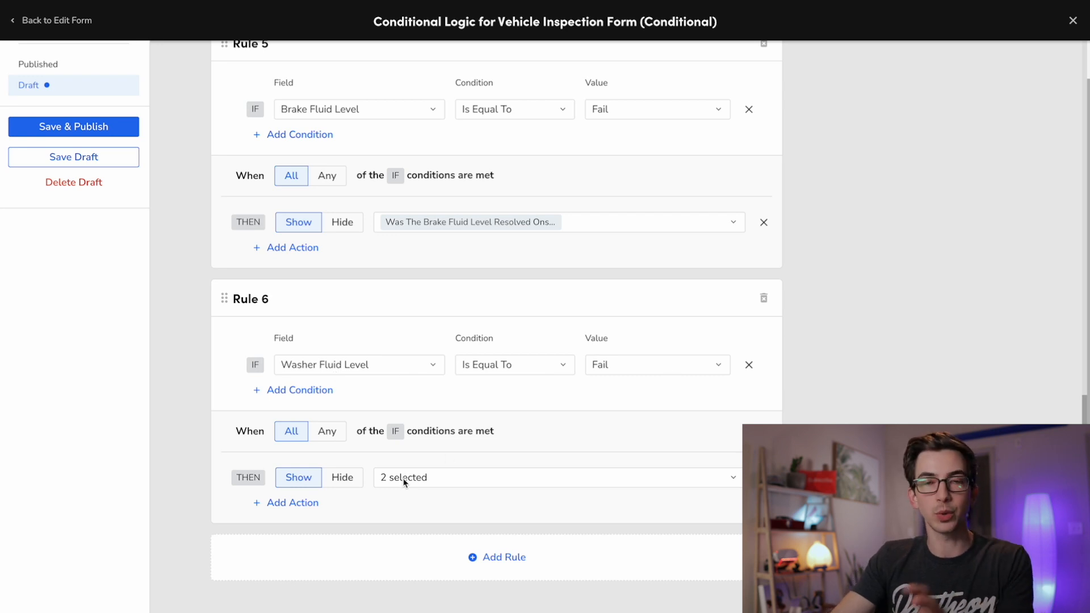
Add a rule that shows Was The Coolant Issue Resolved Onsite? when Coolant Level Is Equal To Fail
left_click(504, 557)
left_click(358, 365)
scroll(359, 294, "down", 5)
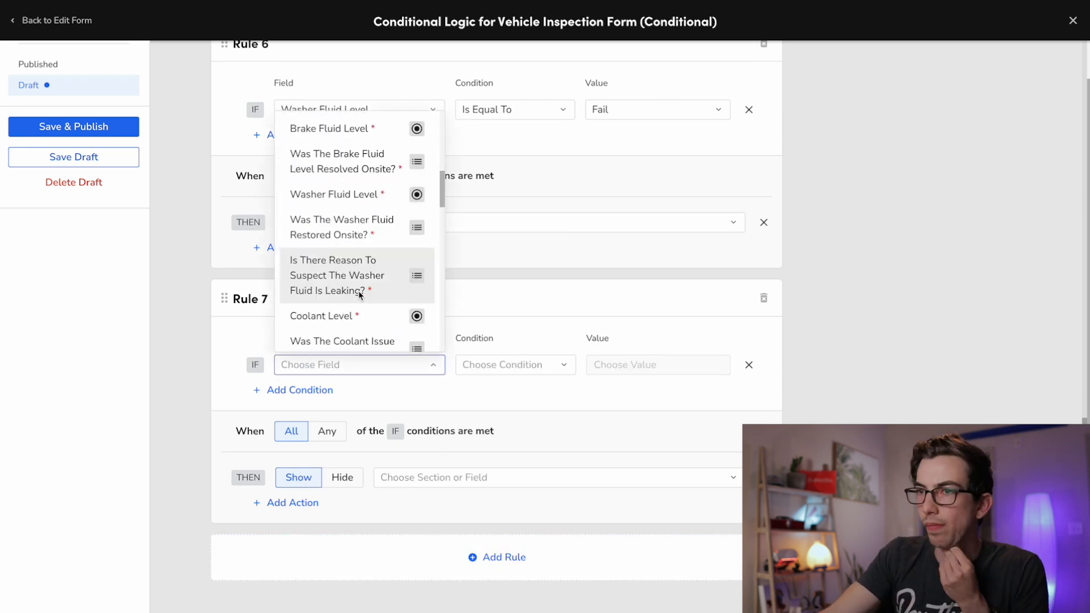
left_click(360, 293)
left_click(514, 365)
left_click(500, 395)
left_click(652, 365)
left_click(618, 417)
left_click(499, 395)
left_click(528, 477)
Add Fail rules for Windshield Wipers and Tires that show Were The Wipers Replaced Onsite? and Was The Tire Issue Resolved Onsite? respectively
left_click(504, 557)
left_click(359, 365)
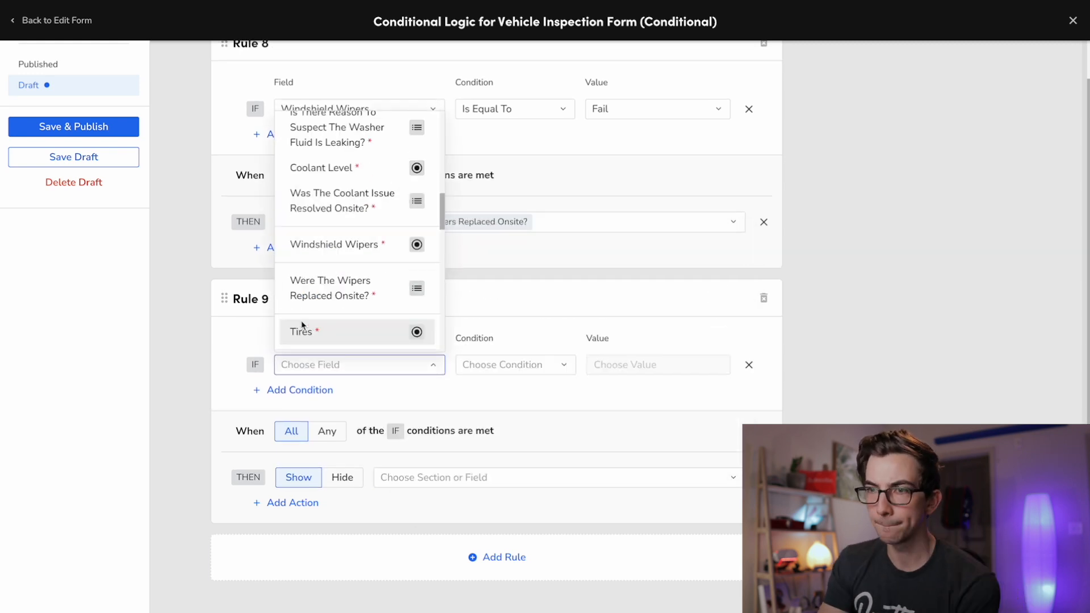
left_click(505, 477)
left_click(500, 387)
Add a rule with the condition Lights (check only those that fail) Is Equal To, and browse its available values and fields to show
left_click(500, 557)
left_click(360, 365)
left_click(360, 252)
left_click(514, 357)
left_click(499, 387)
left_click(652, 358)
left_click(543, 339)
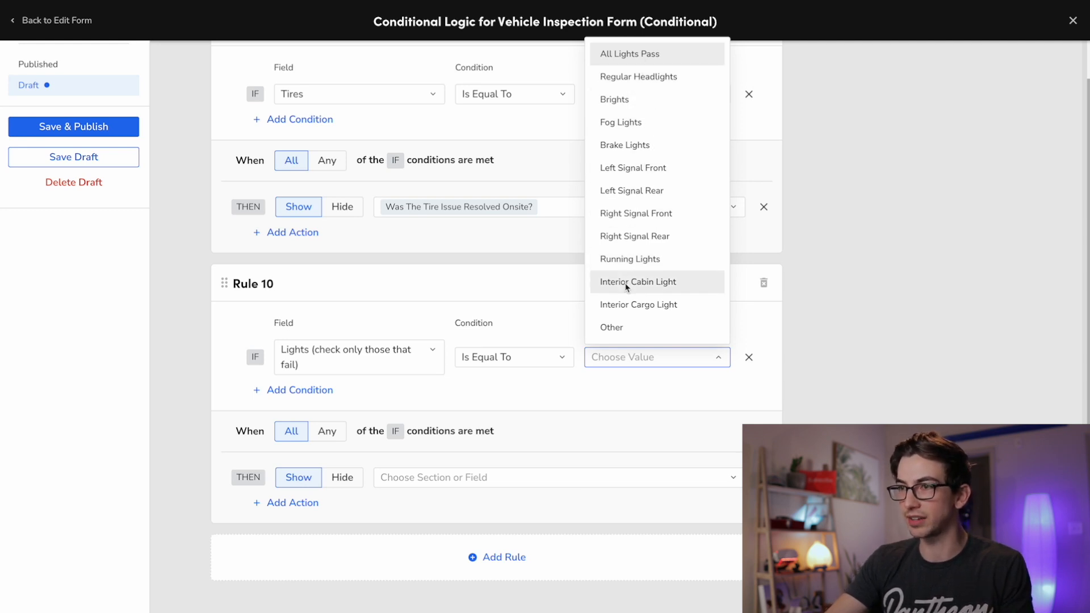
left_click(445, 477)
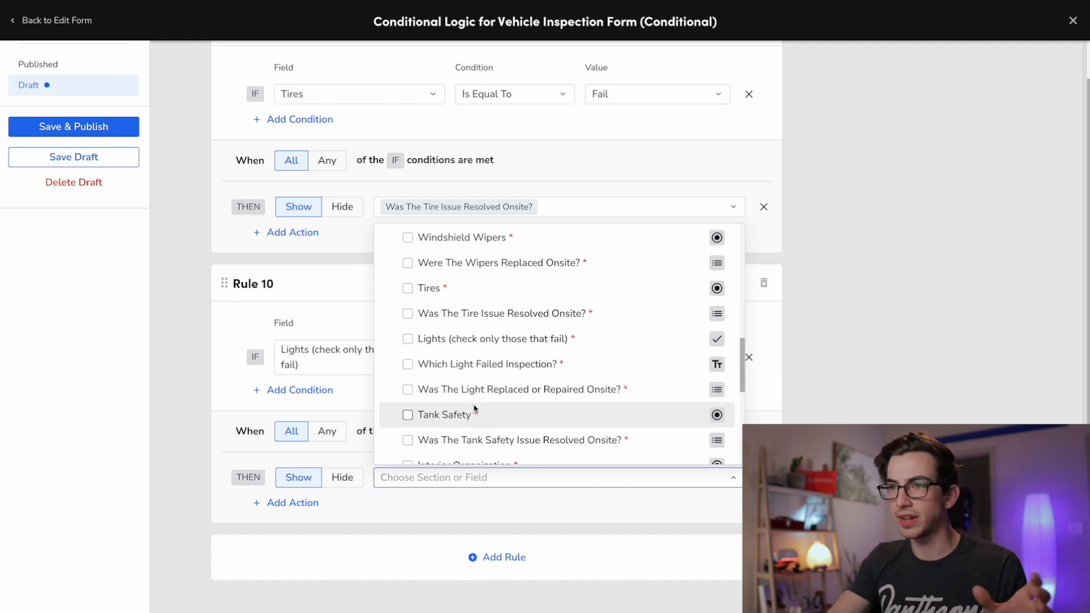
left_click(758, 386)
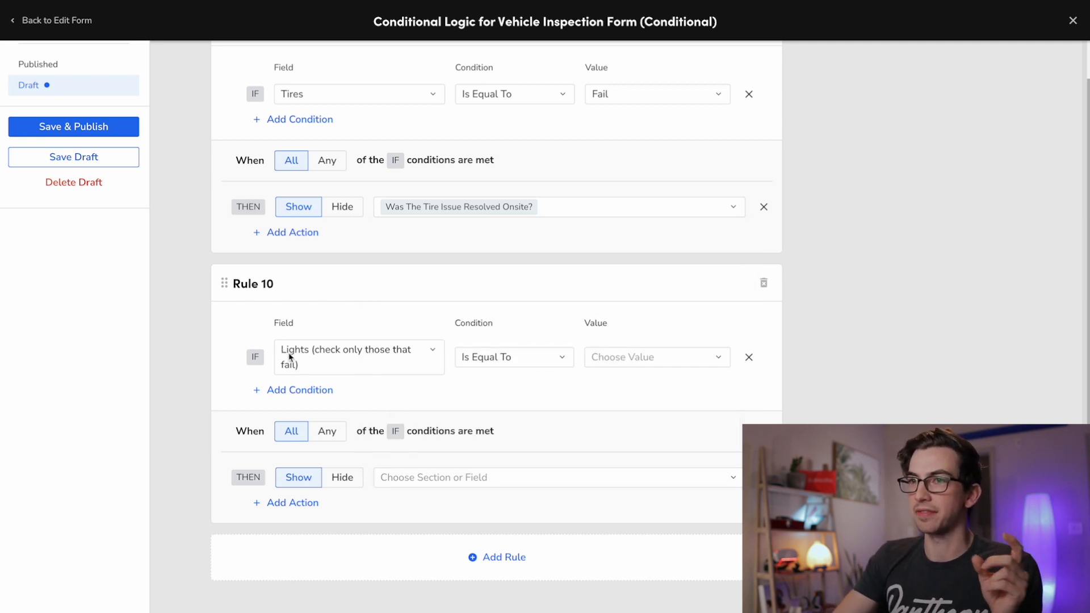
Try separate conditions for individual lights, with Lights Is Equal To Regular Headlights and a second one for Brights
left_click(614, 368)
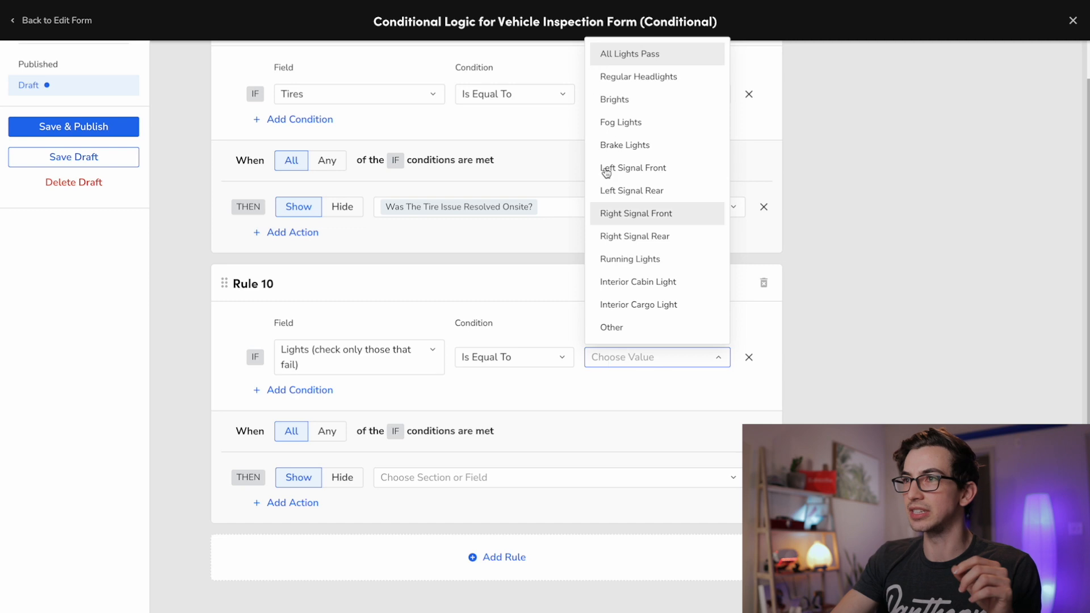
left_click(649, 84)
left_click(273, 390)
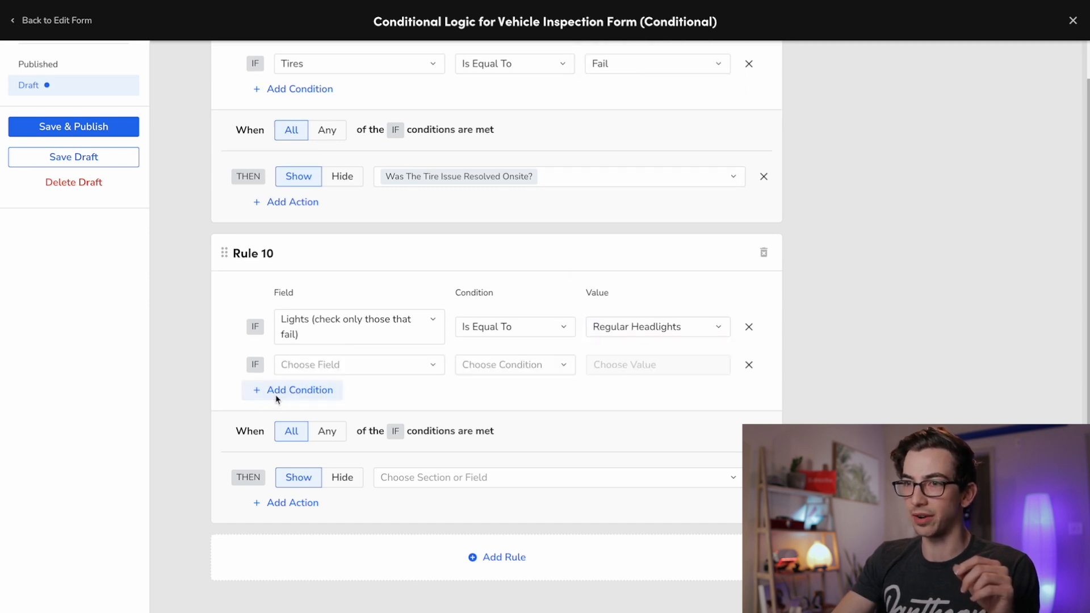
left_click(645, 107)
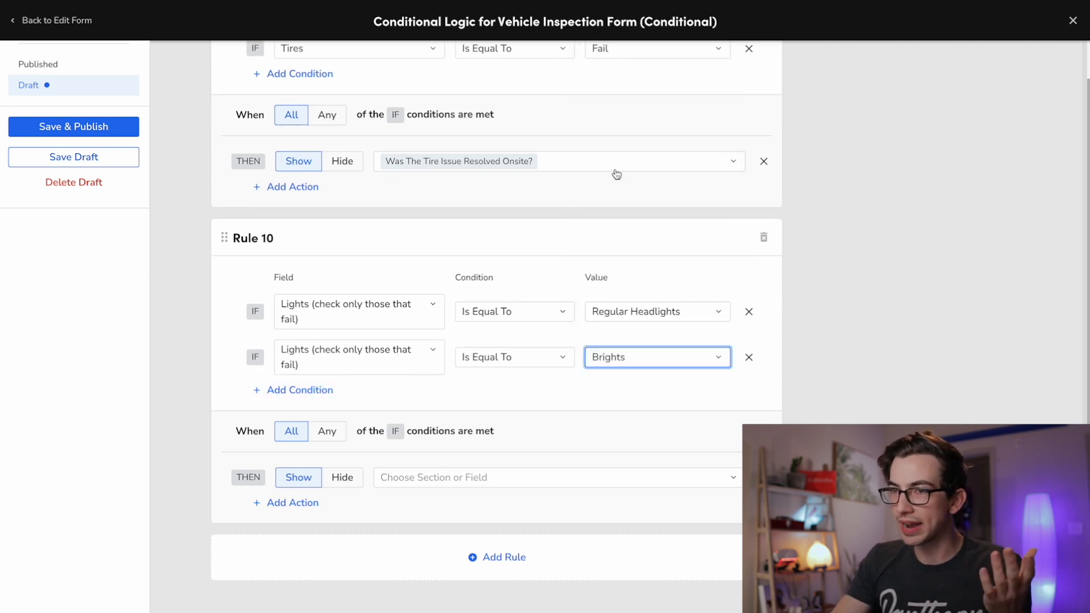
Add a blank third condition to the lights rule, and remove it together with the Brights condition
left_click(297, 390)
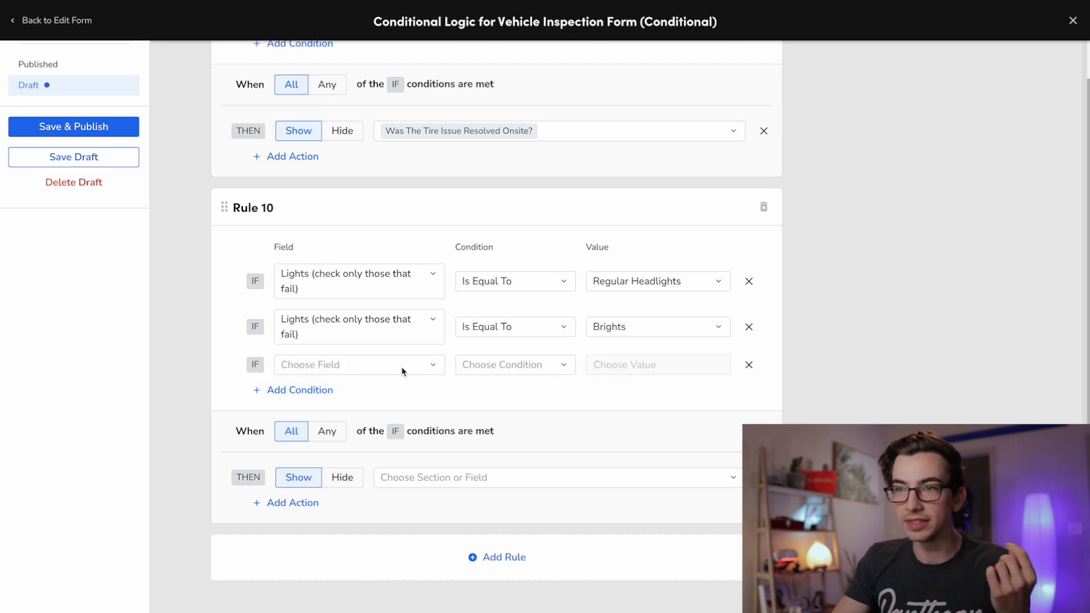
left_click(749, 363)
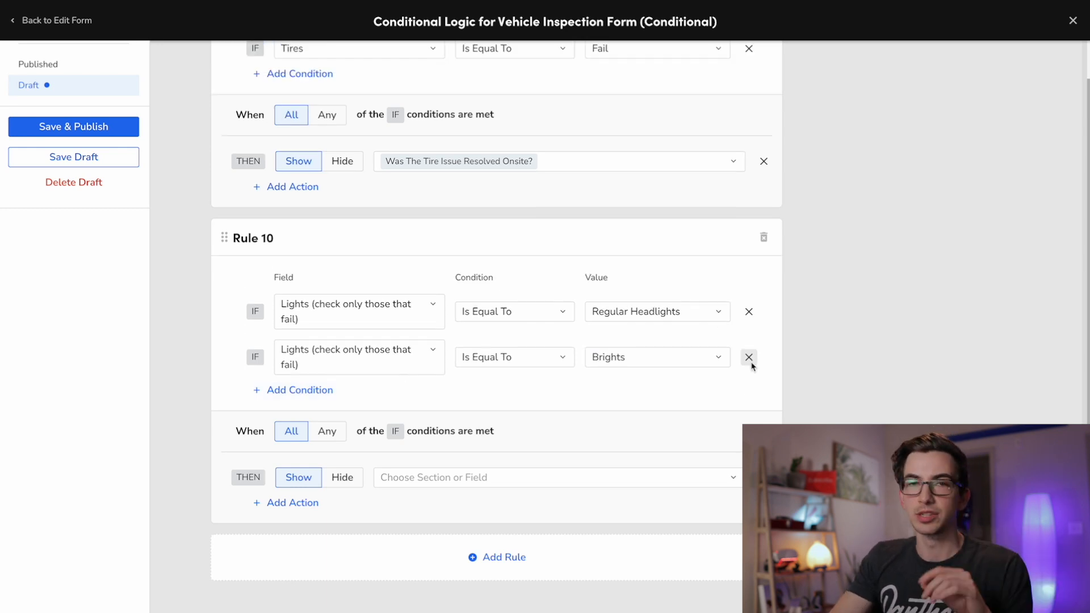
left_click(748, 358)
Change the lights condition to Is Not Equal To All Lights Pass and make the rule show Was The Light Replaced or Repaired Onsite?
left_click(533, 362)
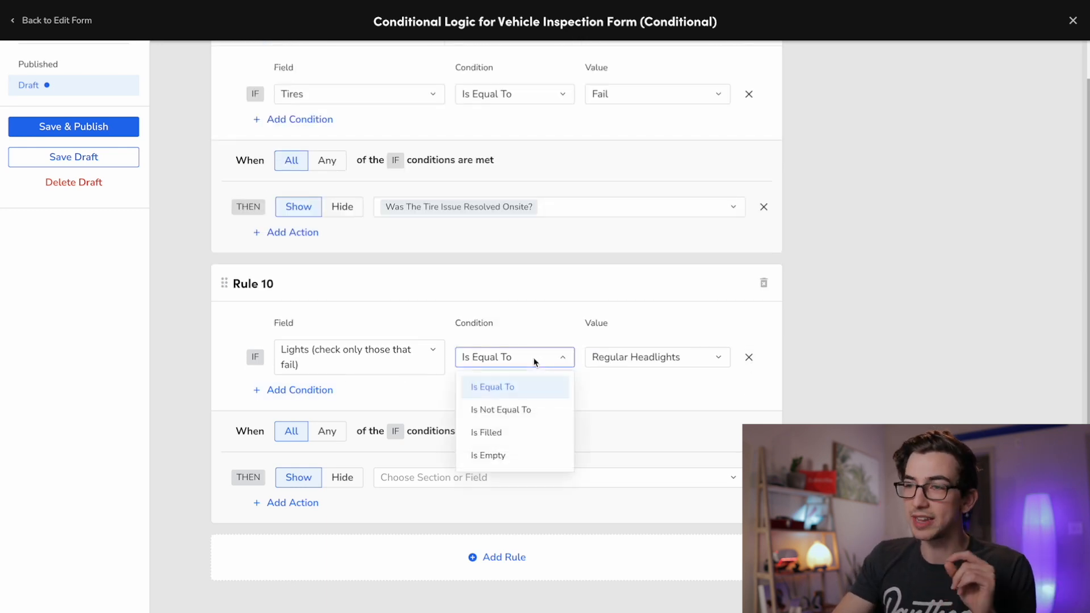
left_click(535, 409)
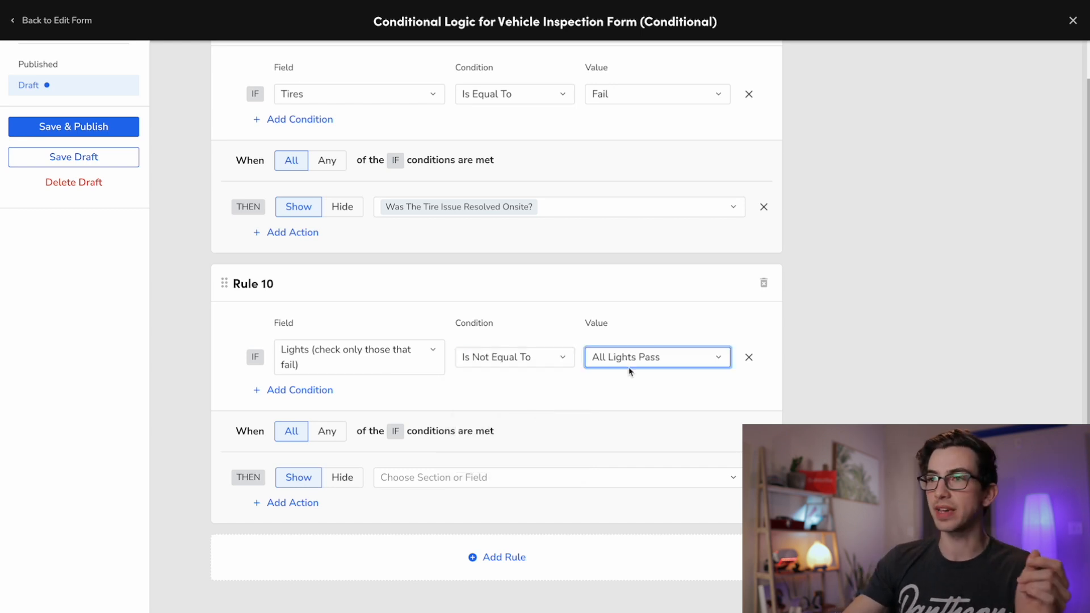
left_click(629, 369)
left_click(652, 56)
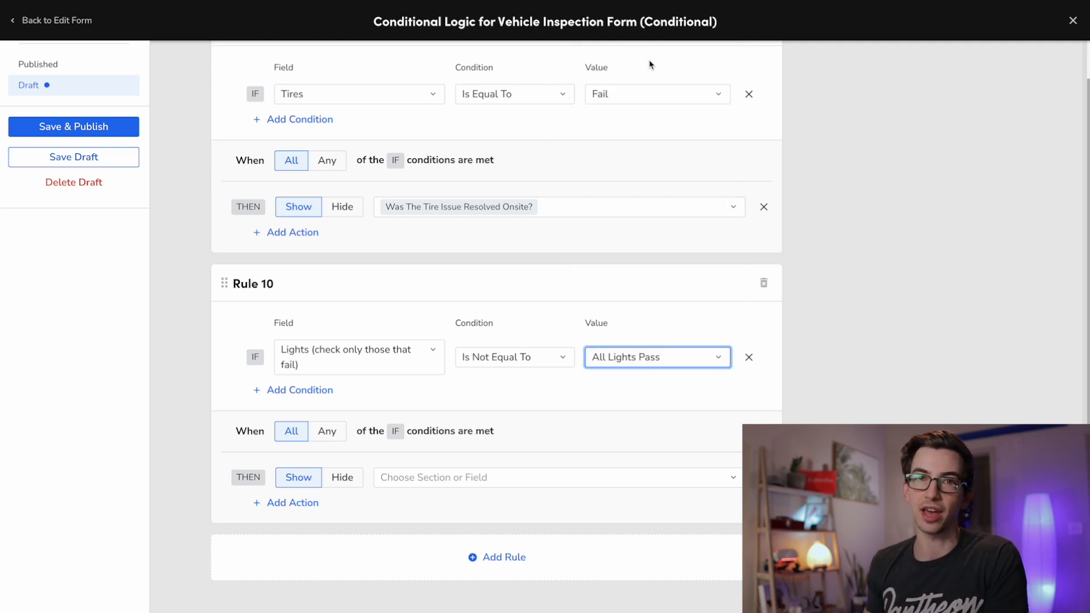
left_click(510, 477)
left_click(408, 291)
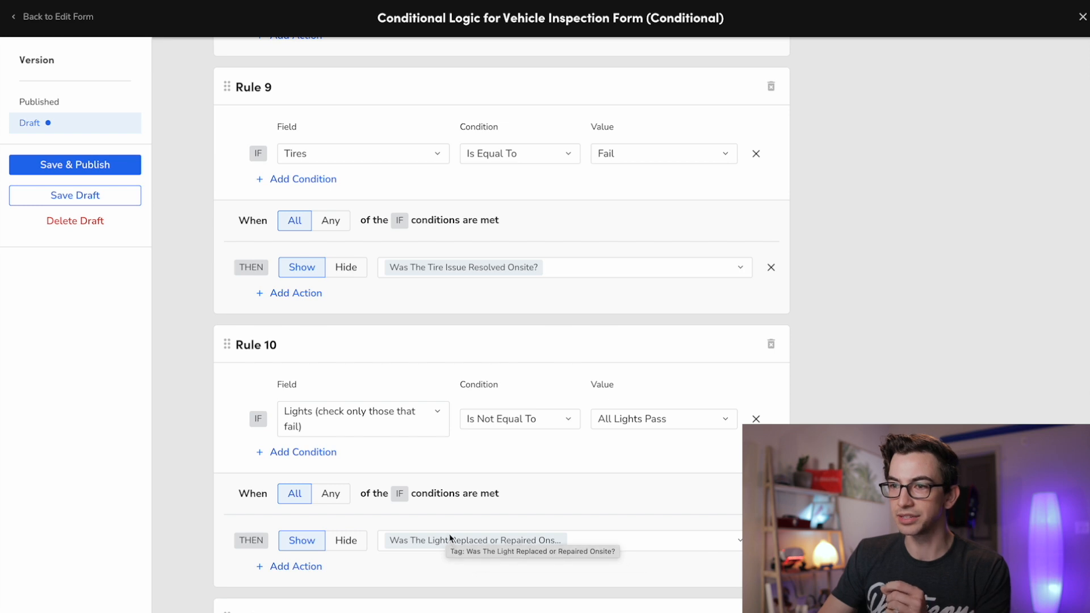
Review the rules from the lights rule back up to Initial Display, and open its list of initially shown questions
scroll(423, 537, "up", 18)
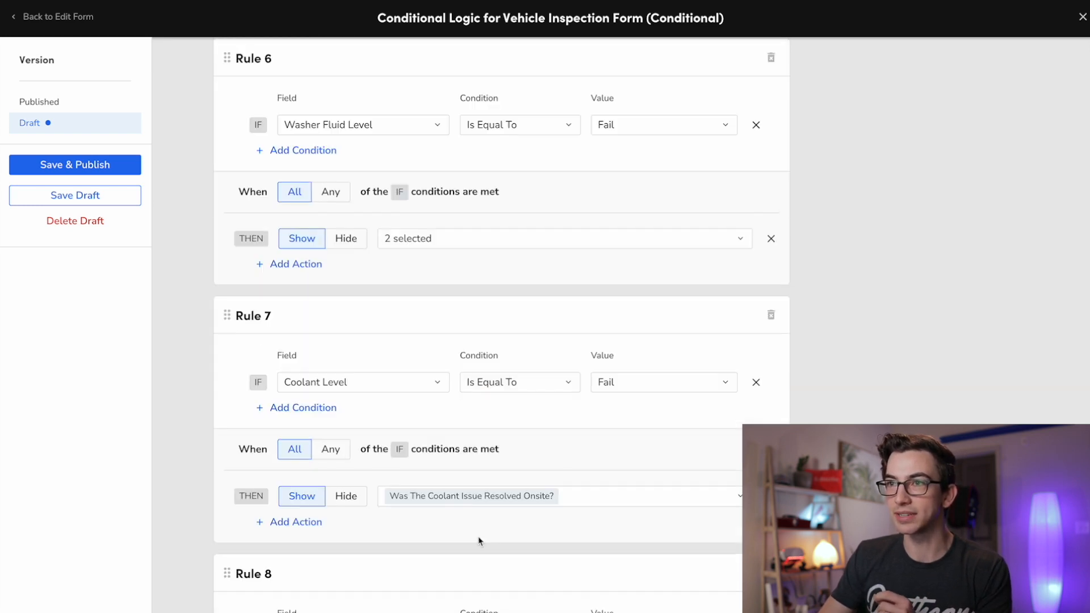
scroll(434, 481, "up", 20)
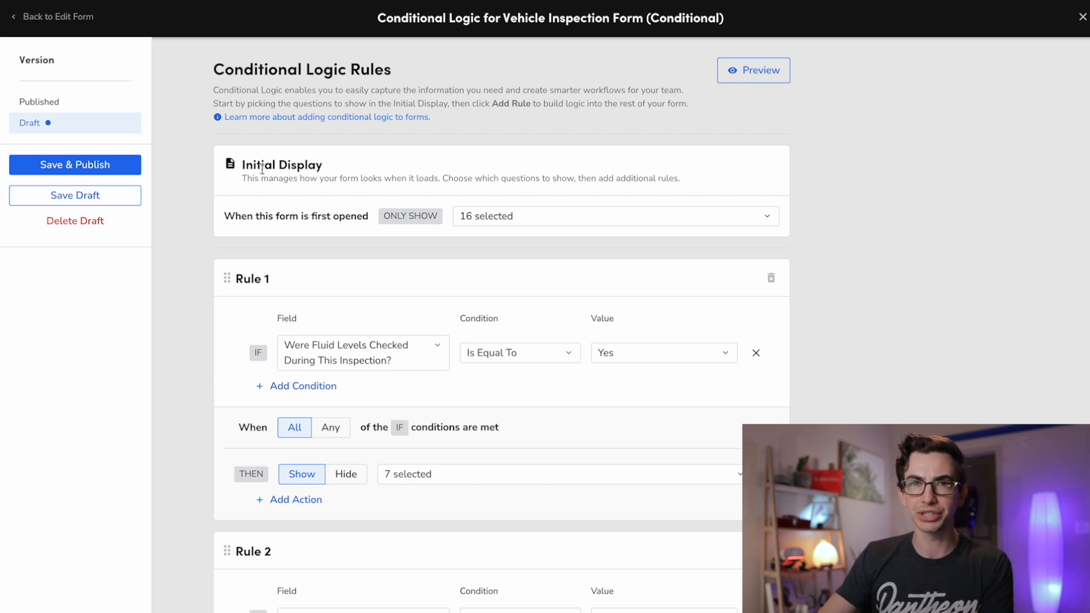
left_click(511, 216)
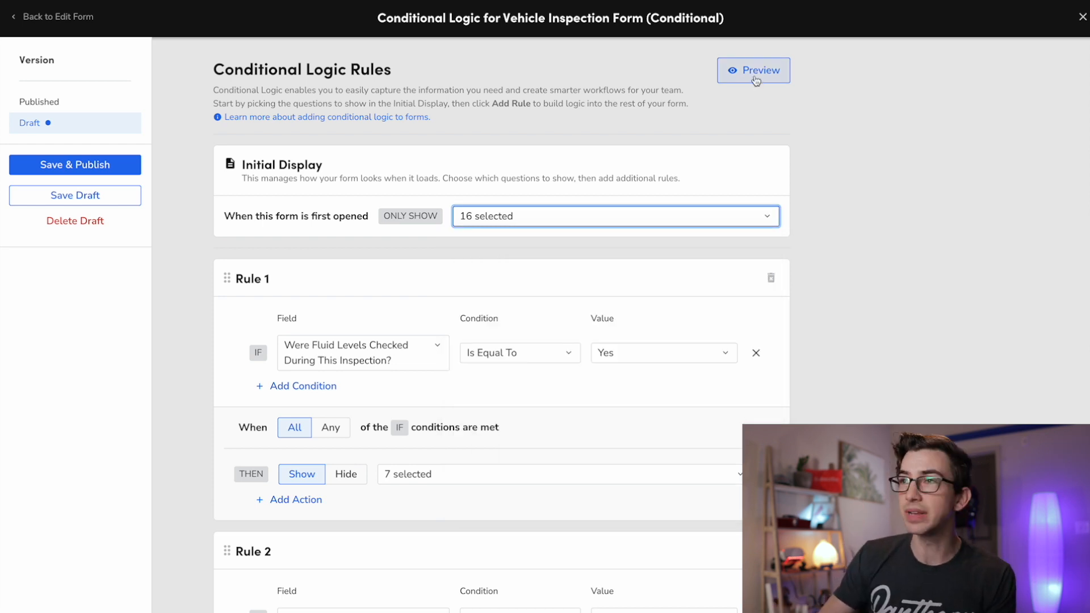
Preview the draft form and examine the Lights question together with its replaced-or-repaired follow-up
left_click(755, 81)
scroll(501, 282, "down", 4)
scroll(501, 282, "down", 3)
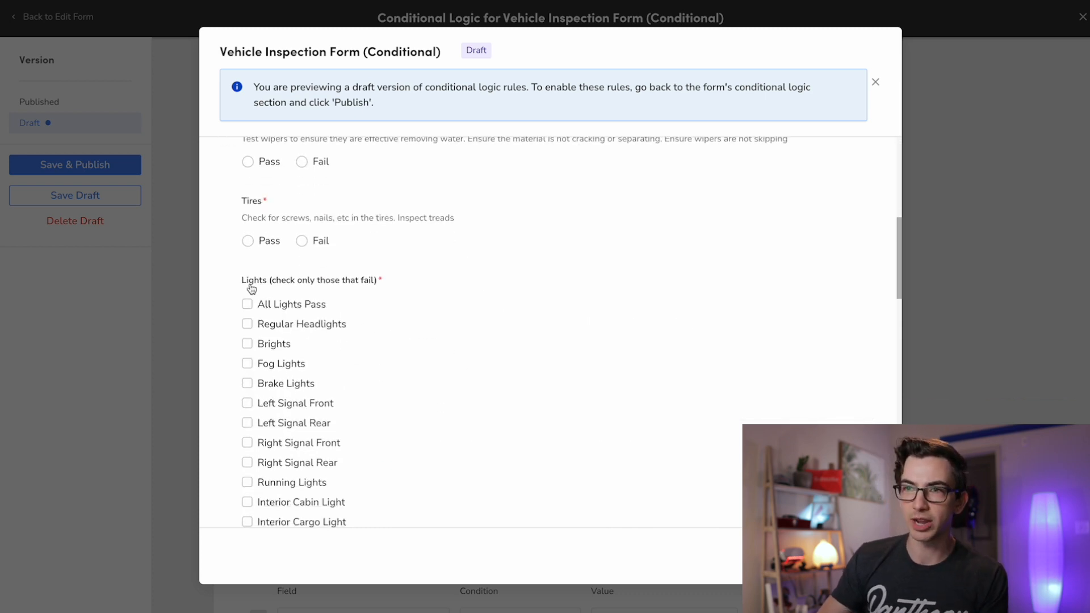
scroll(386, 288, "down", 2)
scroll(386, 289, "down", 1)
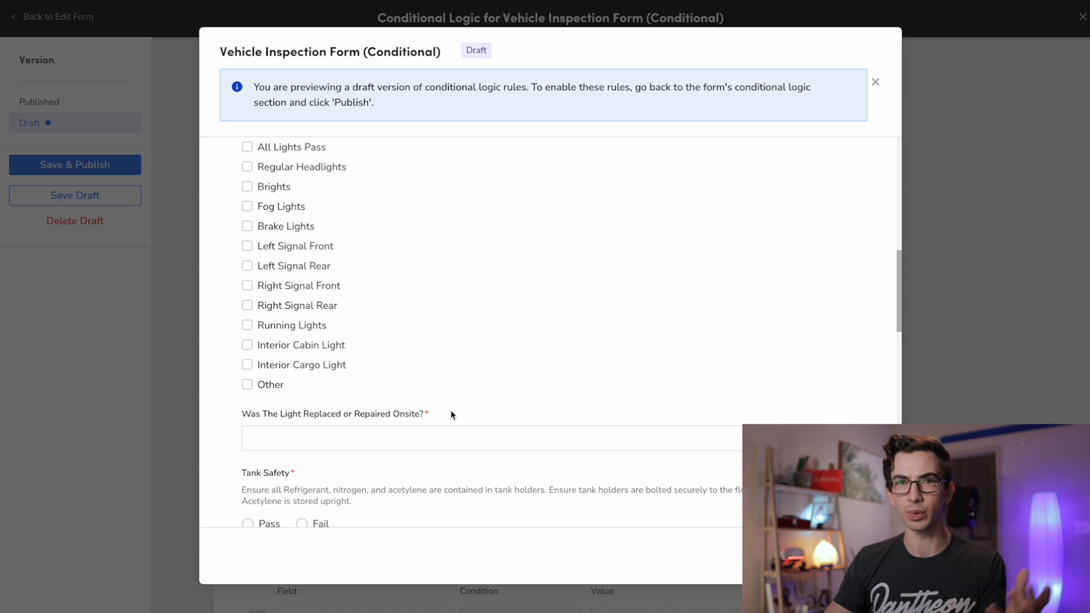
scroll(451, 414, "up", 1)
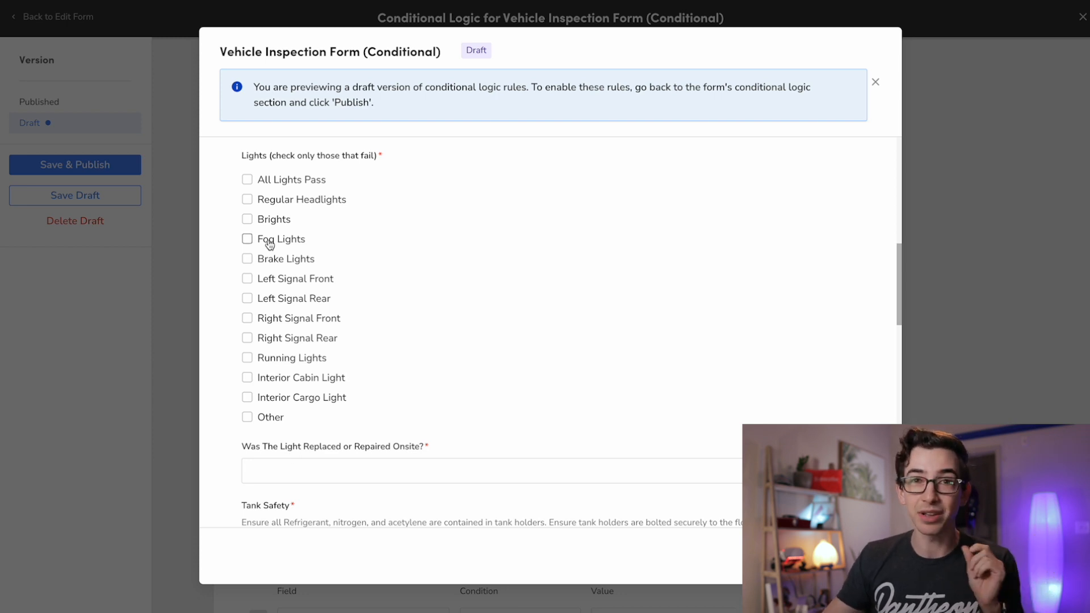
Test the lights rule in the preview by checking and clearing All Lights Pass, and checking Regular Headlights, Brights and Fog Lights
left_click(247, 180)
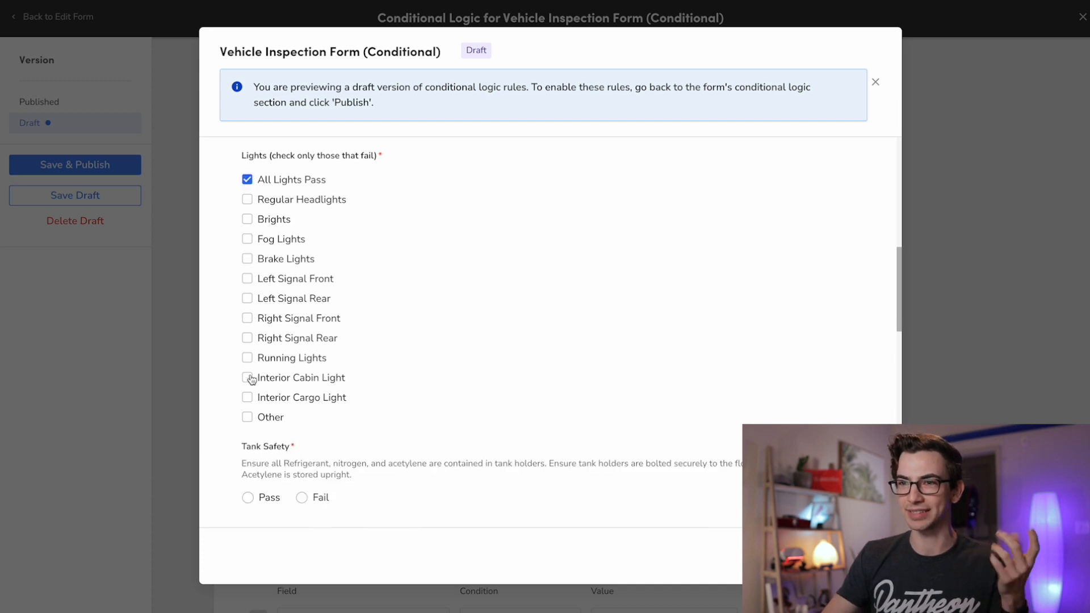
left_click(247, 179)
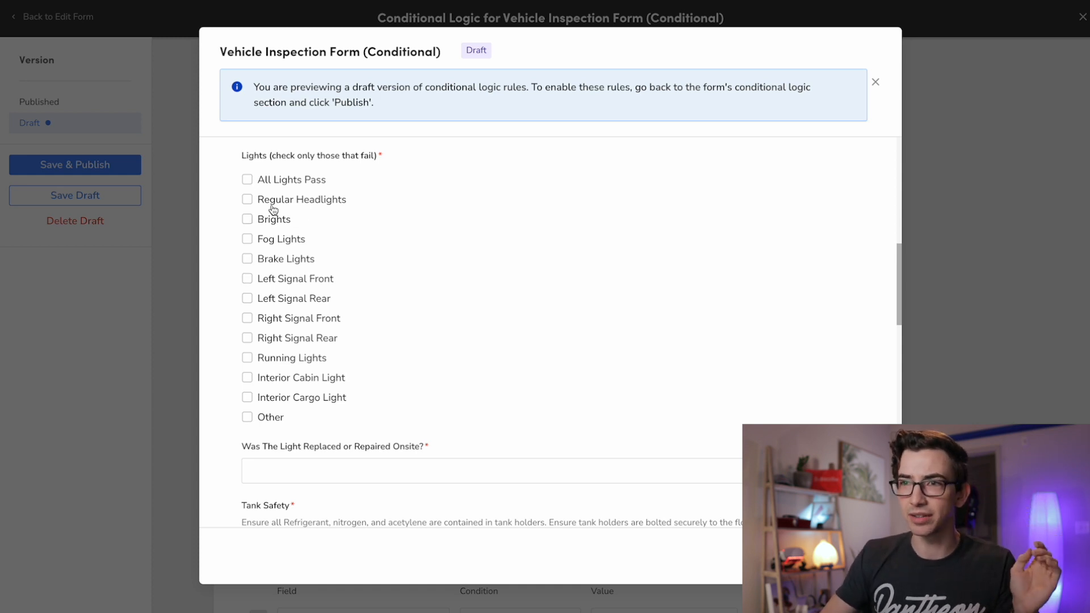
left_click(248, 199)
left_click(249, 219)
left_click(250, 239)
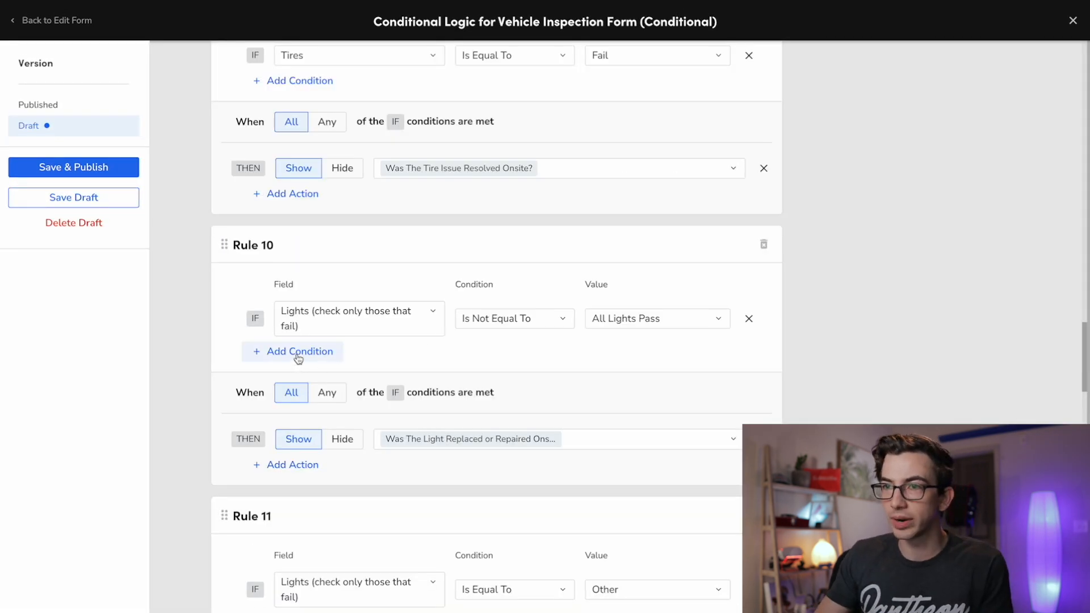
Add a second condition to Rule 10 requiring that Lights (check only those that fail) Is Filled
left_click(297, 352)
left_click(375, 360)
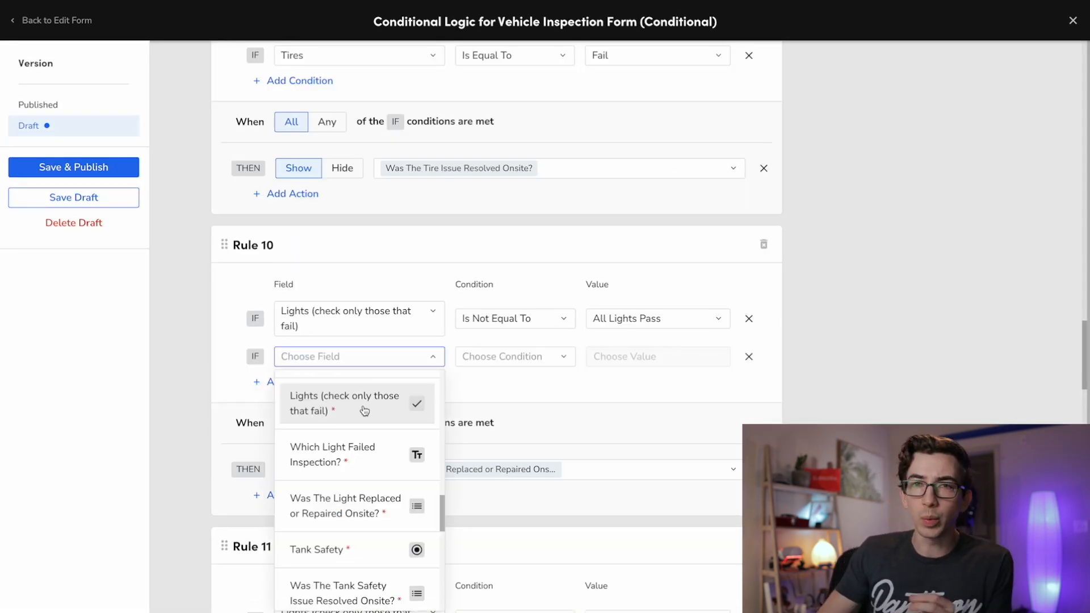
left_click(364, 409)
left_click(554, 364)
left_click(513, 450)
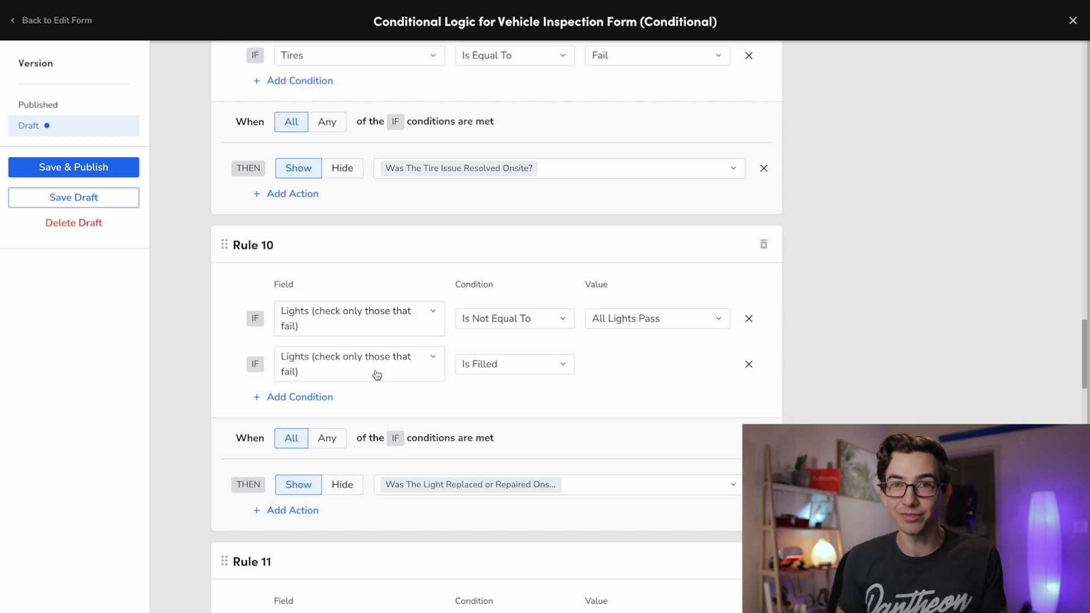
Preview the draft again and test the Lights question by toggling All Lights Pass and checking Regular Headlights and Brights
left_click(732, 79)
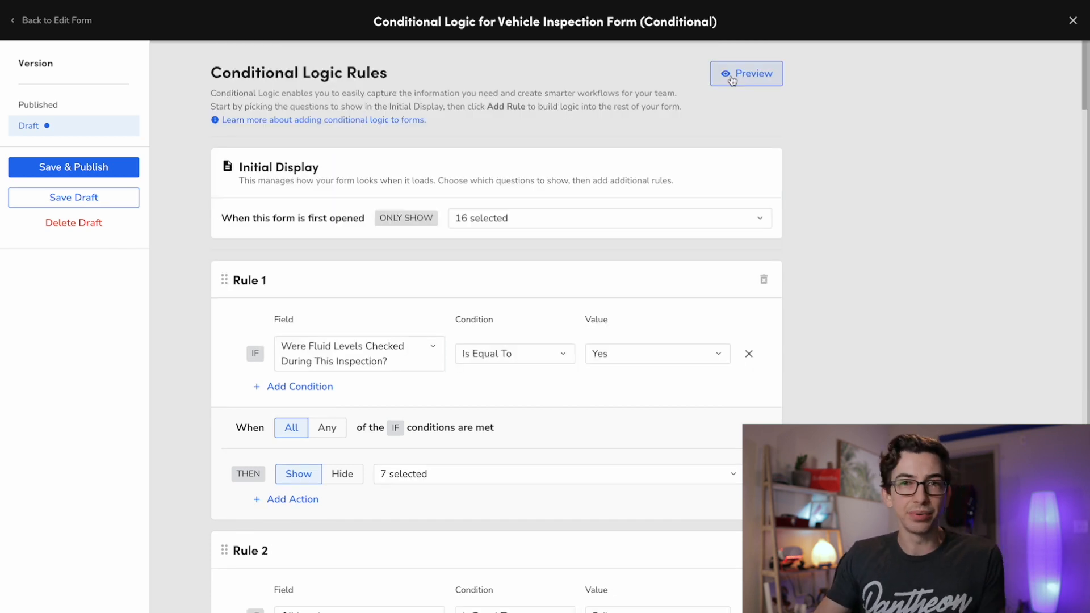
left_click(731, 80)
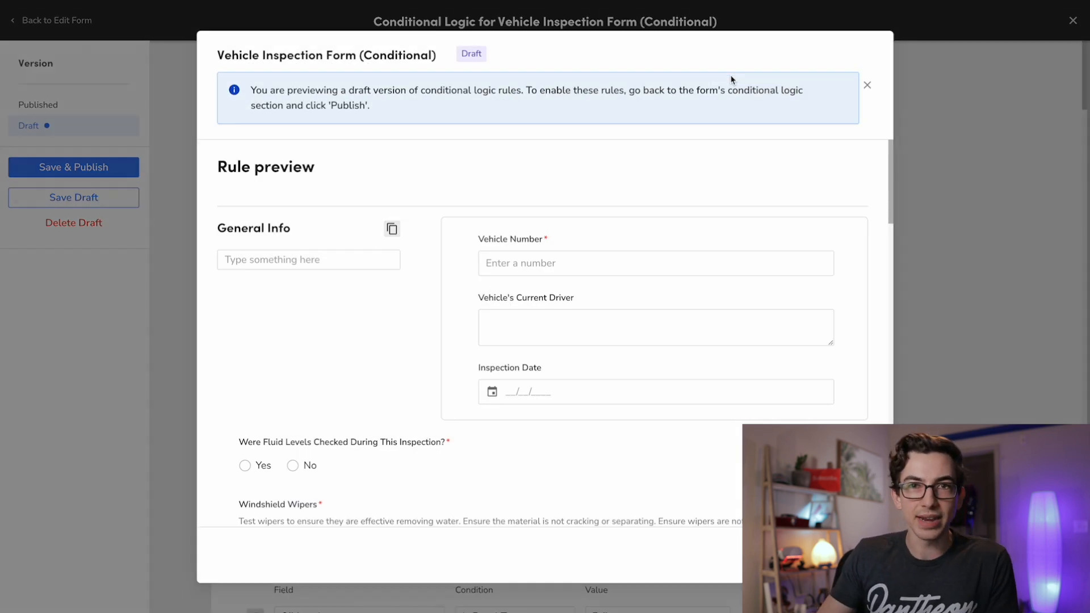
scroll(461, 325, "down", 8)
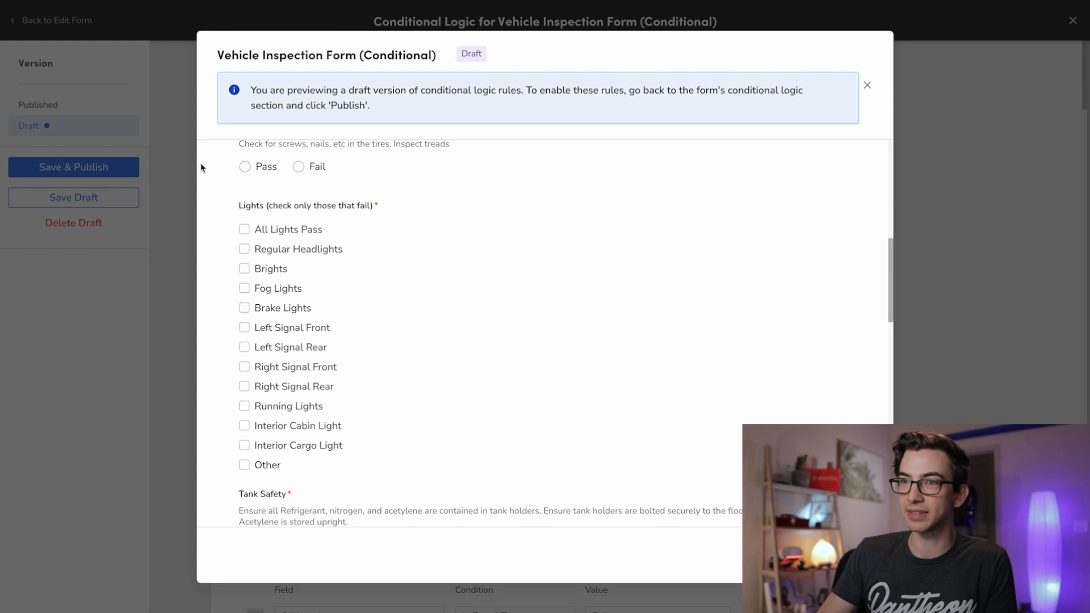
left_click(244, 230)
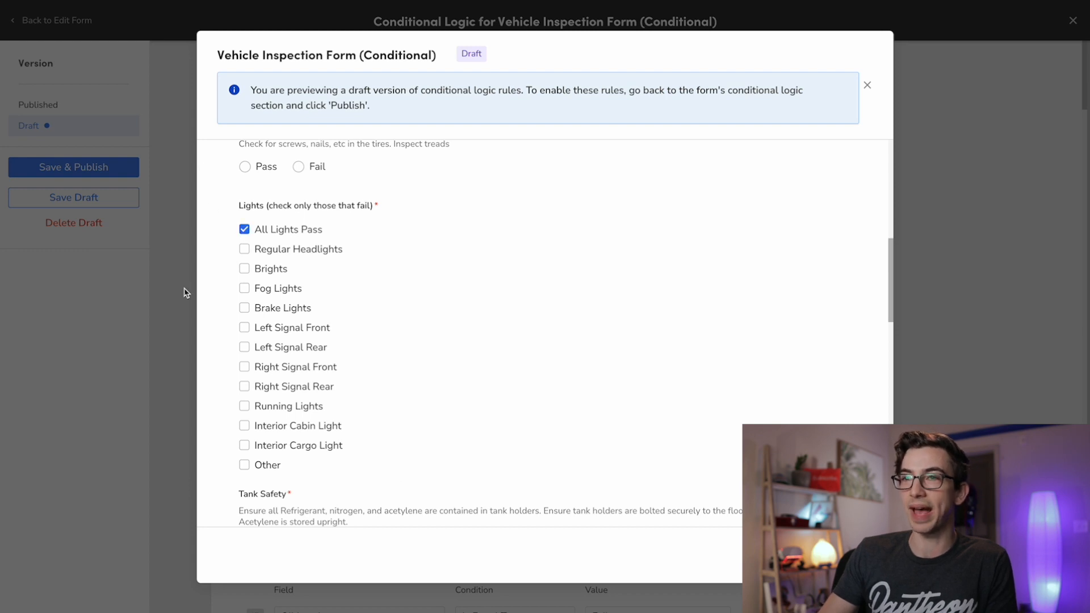
left_click(244, 230)
left_click(244, 249)
left_click(244, 269)
scroll(281, 284, "down", 1)
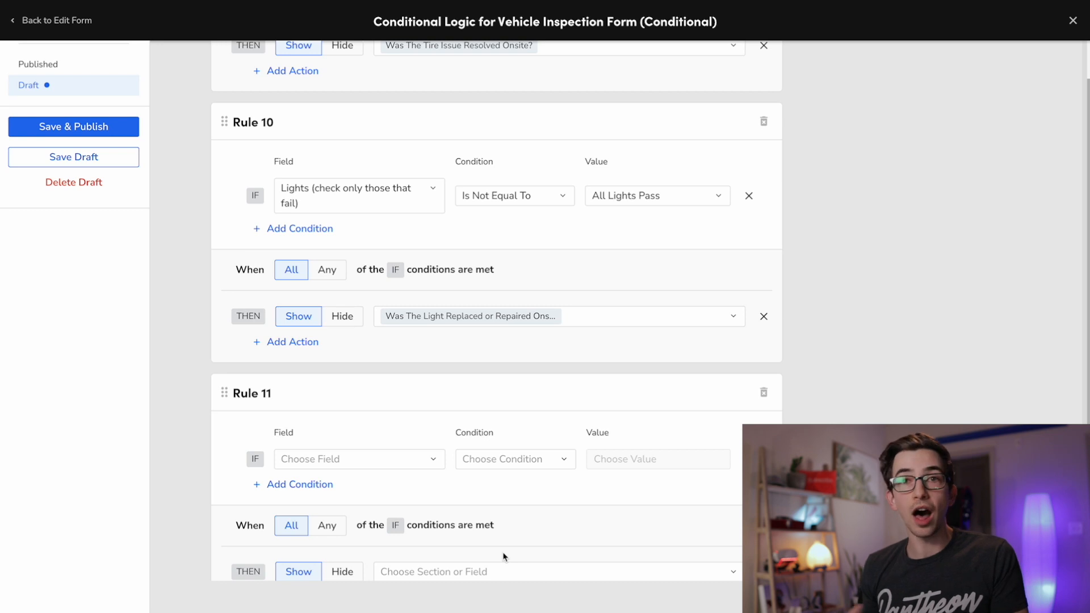
Set Rule 11's condition to Lights (check only those that fail) Is Equal To Other
left_click(364, 458)
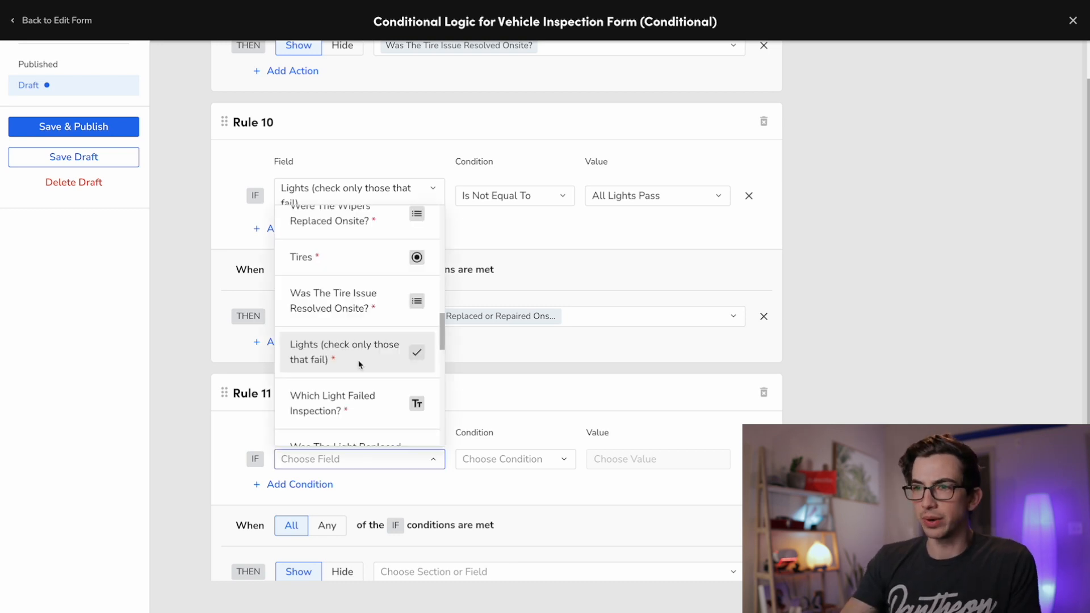
left_click(358, 360)
left_click(494, 466)
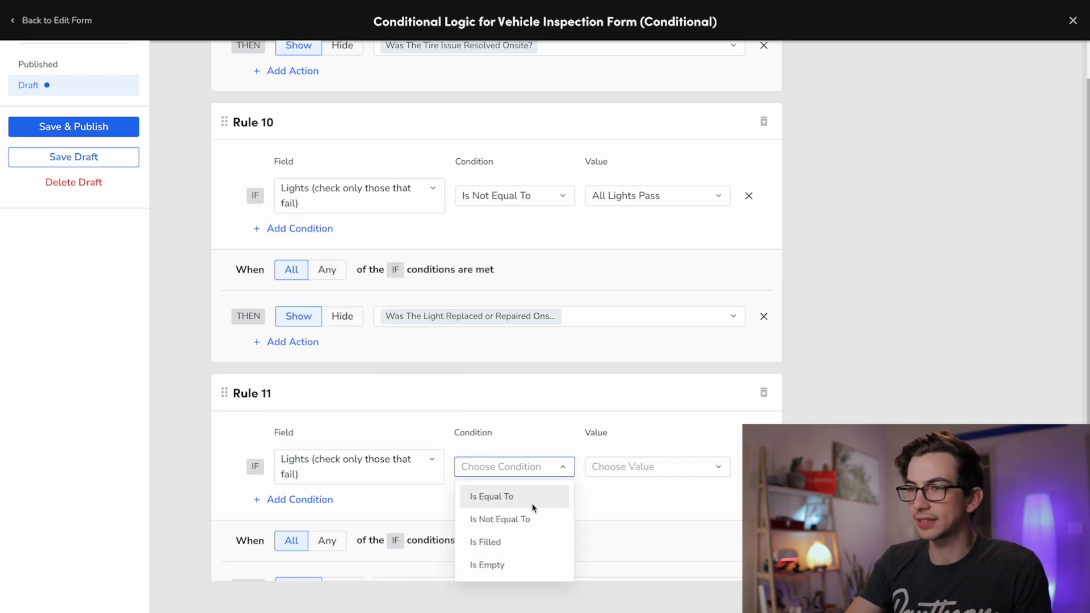
left_click(505, 496)
left_click(624, 466)
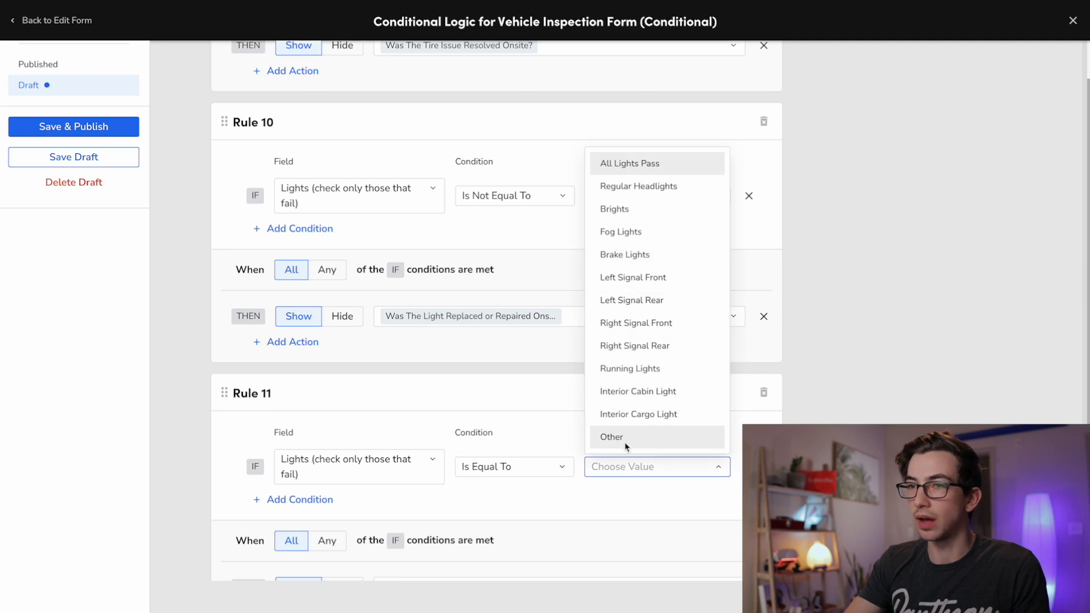
left_click(611, 437)
Make Rule 11 show the question Which Light Failed Inspection?
scroll(568, 398, "down", 2)
left_click(511, 476)
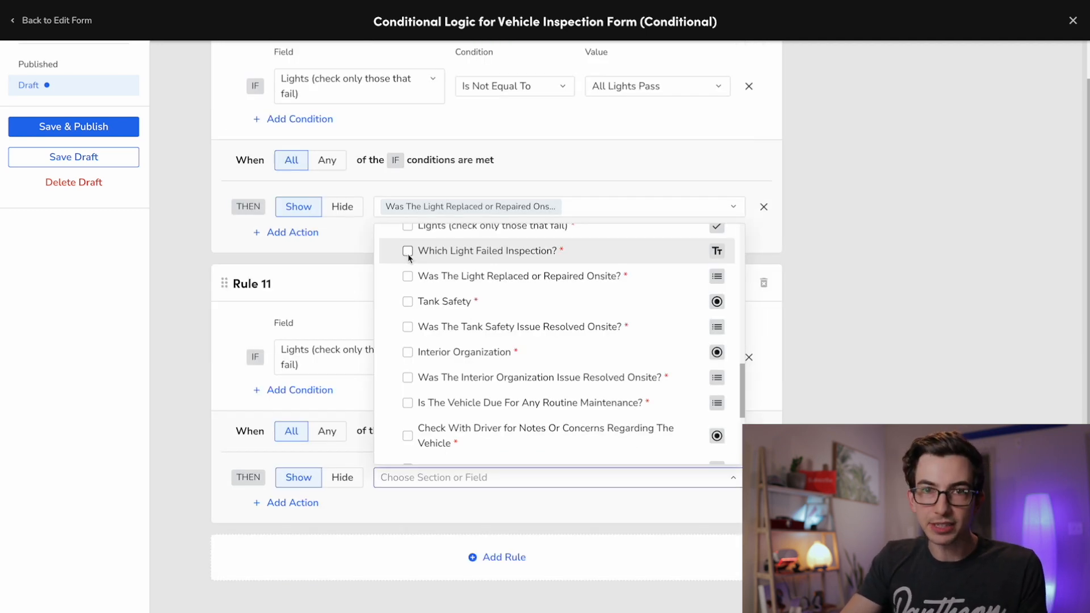
left_click(408, 252)
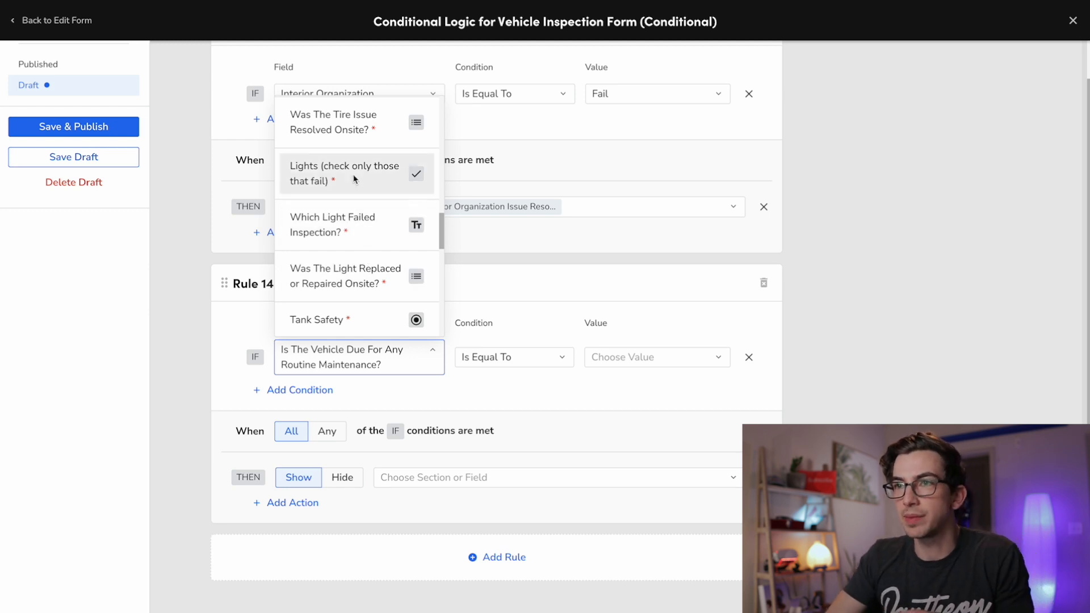
scroll(358, 193, "down", 5)
scroll(360, 170, "up", 1)
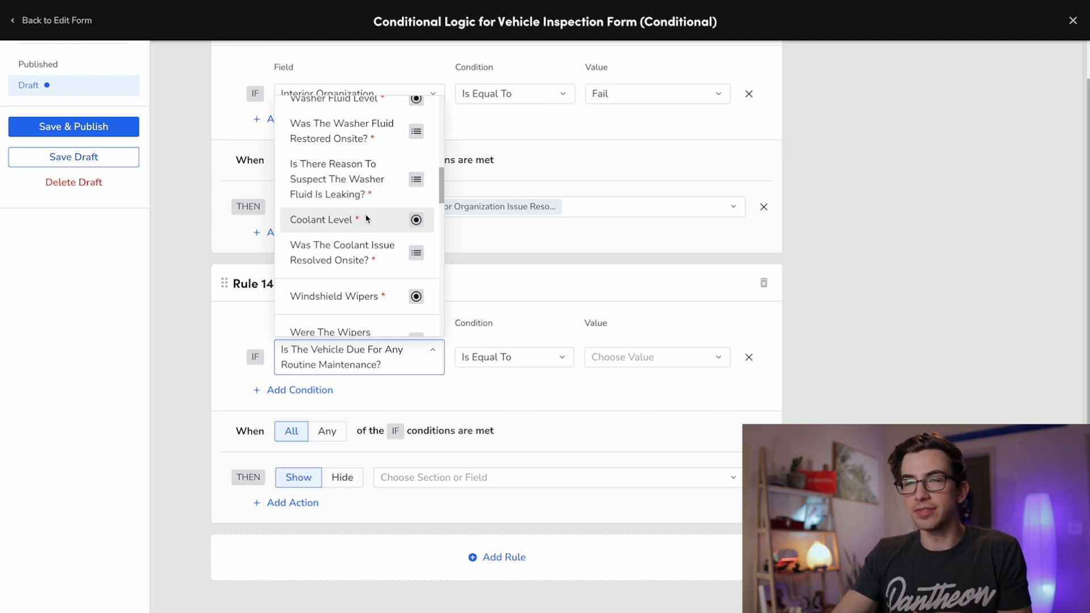
scroll(366, 227, "up", 4)
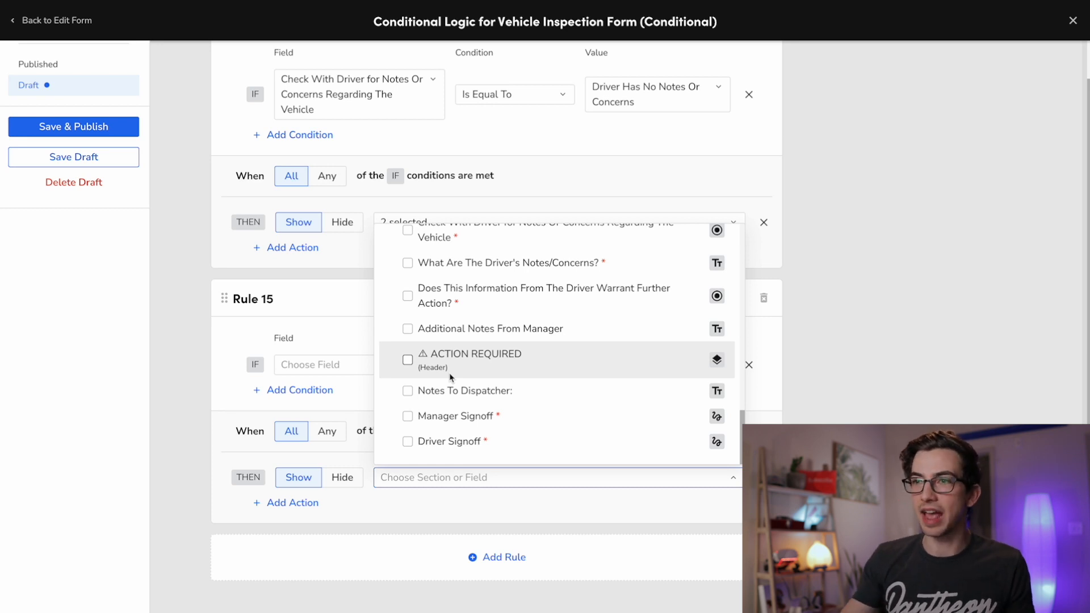
Make Rule 15 show ACTION REQUIRED and Notes To Dispatcher when Was The Oil Issue Resolved Onsite? Is Equal To No. Vehicle Should Be Taken To A Mechanic
left_click(407, 360)
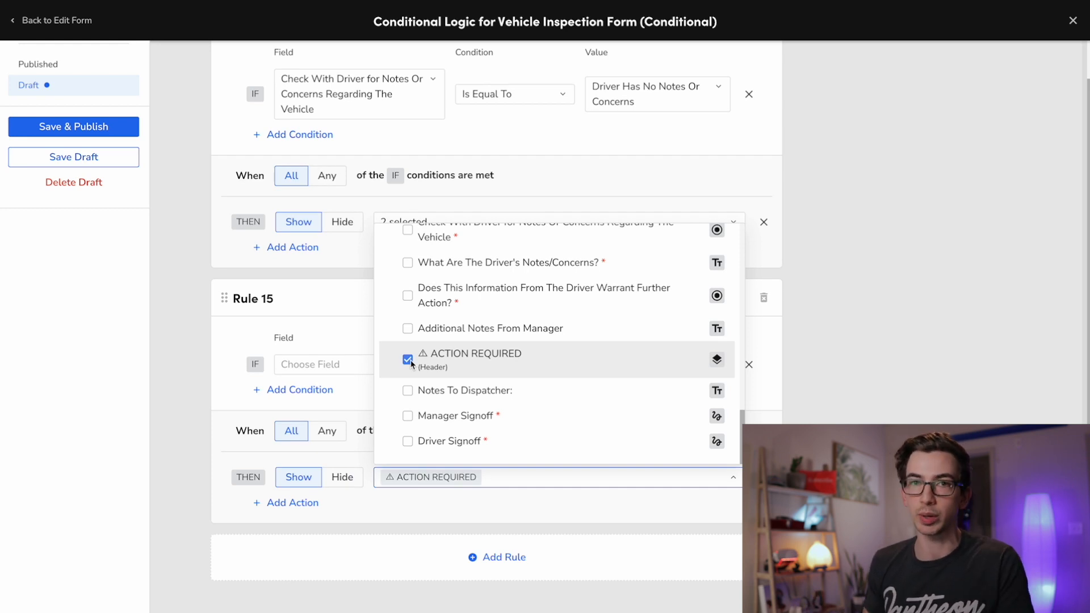
left_click(407, 391)
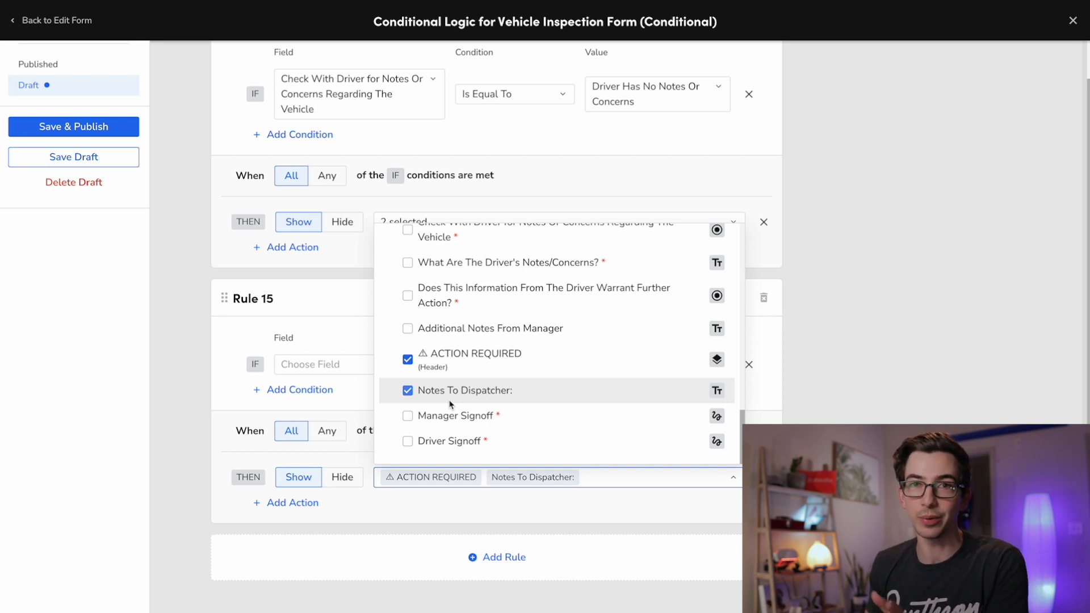
left_click(420, 364)
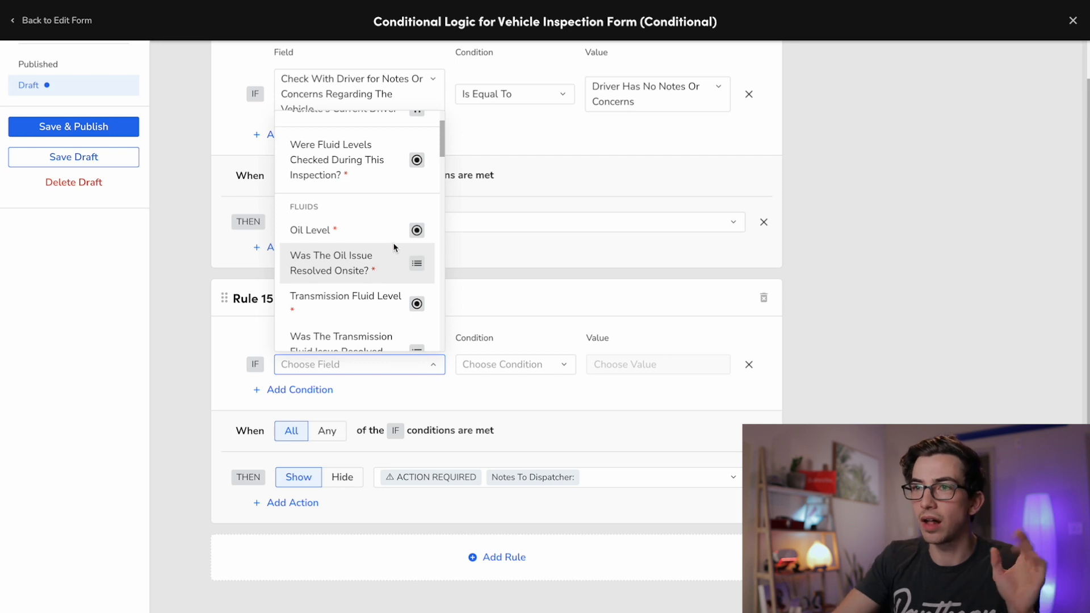
left_click(358, 265)
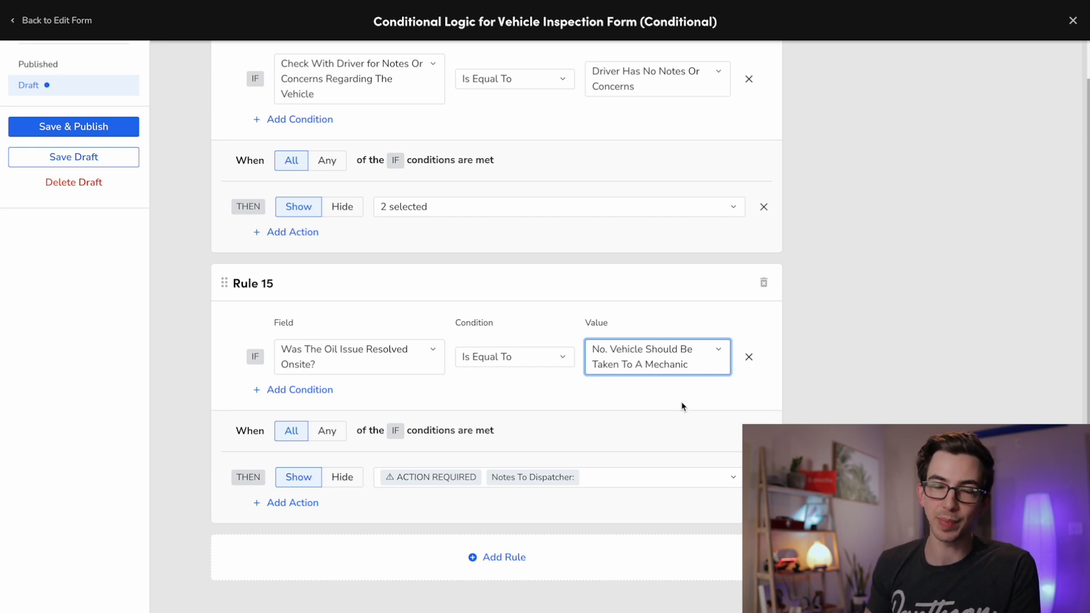
Add a Rule 15 condition: Was The Transmission Fluid Issue Resolved Onsite? Is Equal To No- vehicle should be taken to a mechanic
left_click(294, 390)
left_click(352, 364)
left_click(381, 306)
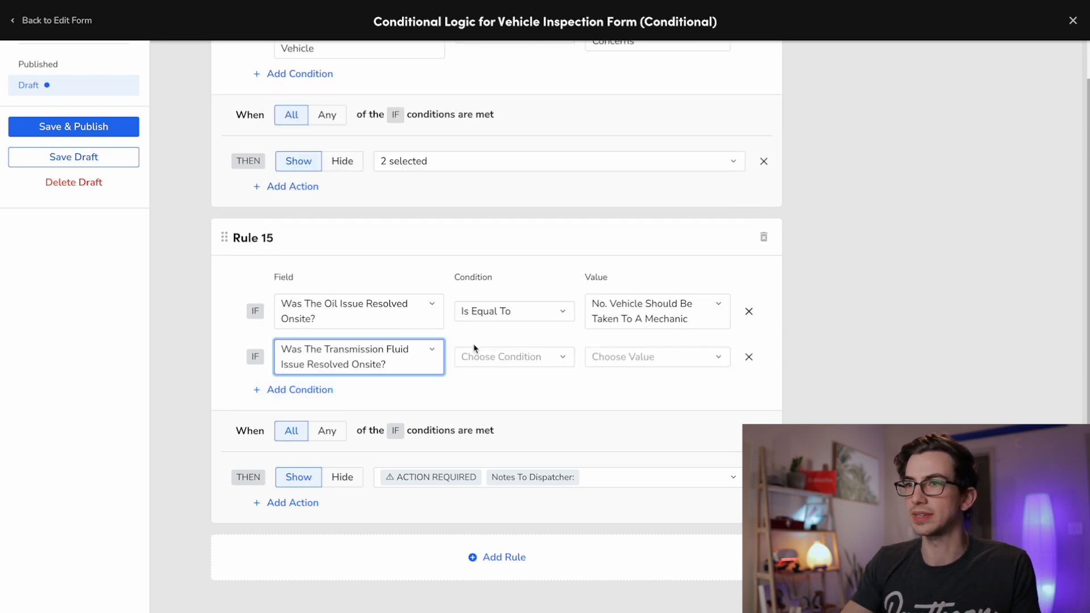
left_click(524, 368)
left_click(492, 387)
left_click(627, 358)
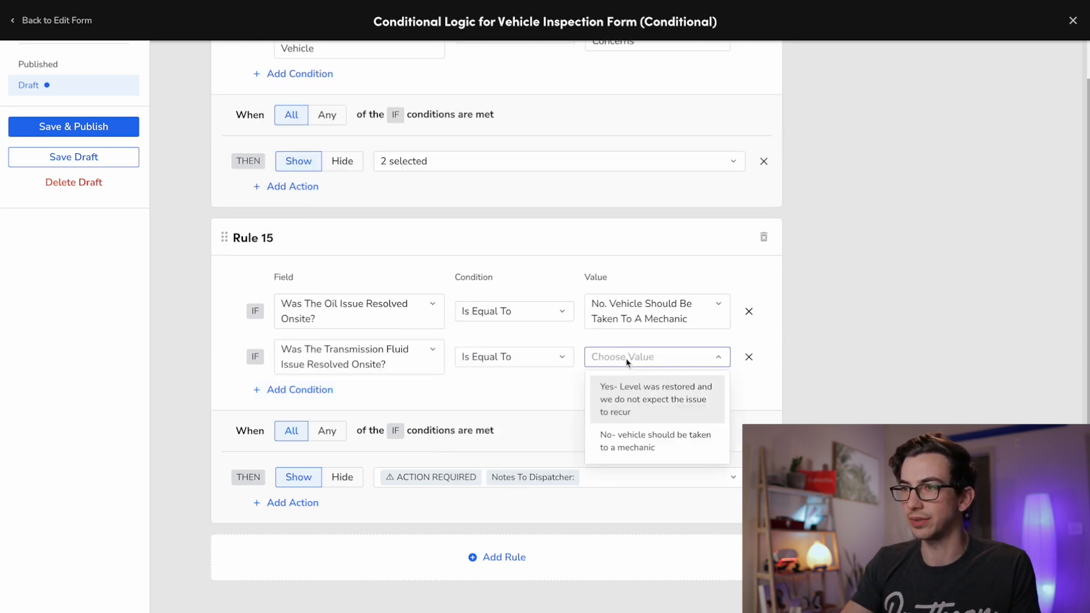
left_click(652, 442)
Add a Rule 15 condition: Was The Steering Fluid Issue Resolved Onsite? Is Equal To No- Vehicle should be taken to a mechanic
left_click(301, 390)
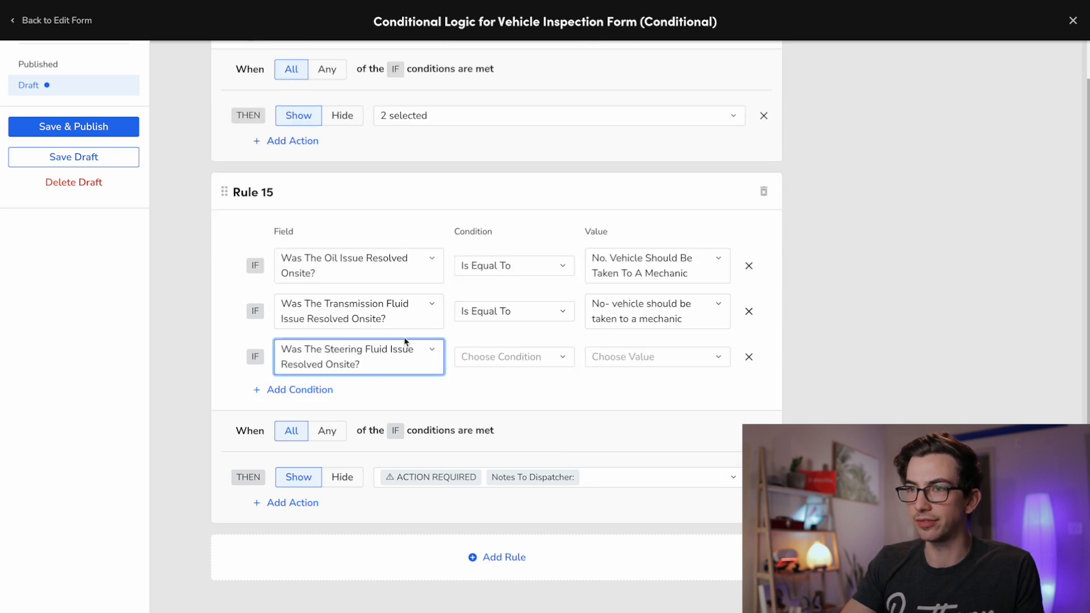
left_click(525, 359)
left_click(523, 387)
left_click(623, 358)
left_click(624, 440)
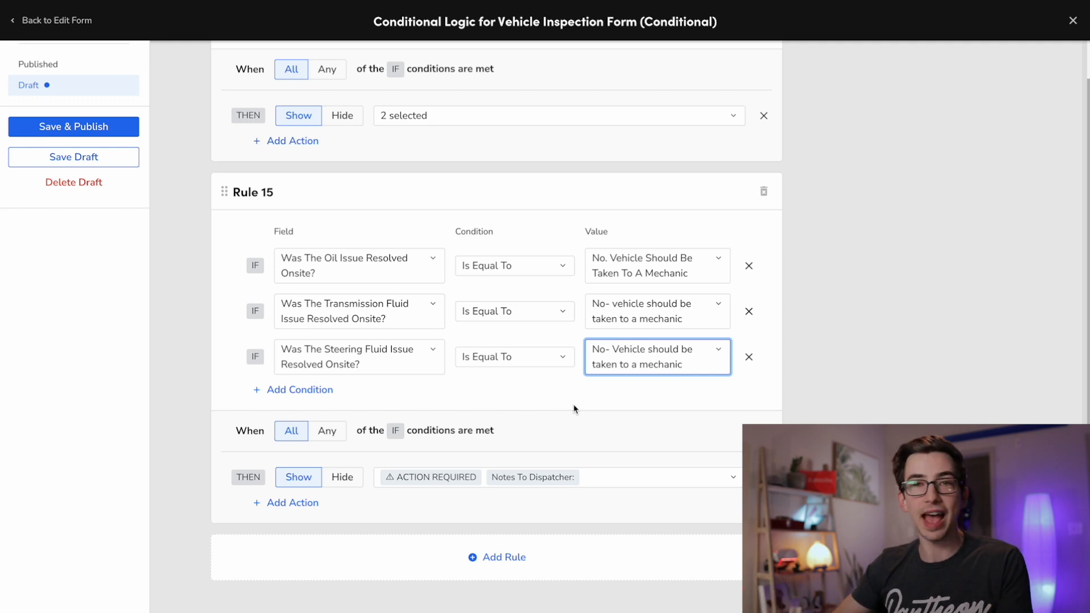
Add Rule 15 conditions matching the No answers for brake fluid, washer fluid, coolant and wipers, and Yes for a suspected washer fluid leak
left_click(311, 389)
left_click(622, 326)
left_click(657, 409)
left_click(358, 364)
left_click(641, 357)
left_click(674, 425)
left_click(301, 389)
left_click(363, 364)
left_click_drag(443, 134, 442, 196)
Add Rule 15 conditions matching the No answers for tires, lights, tank safety and interior organization, and Yes for driver information warranting further action
left_click(301, 390)
left_click(363, 365)
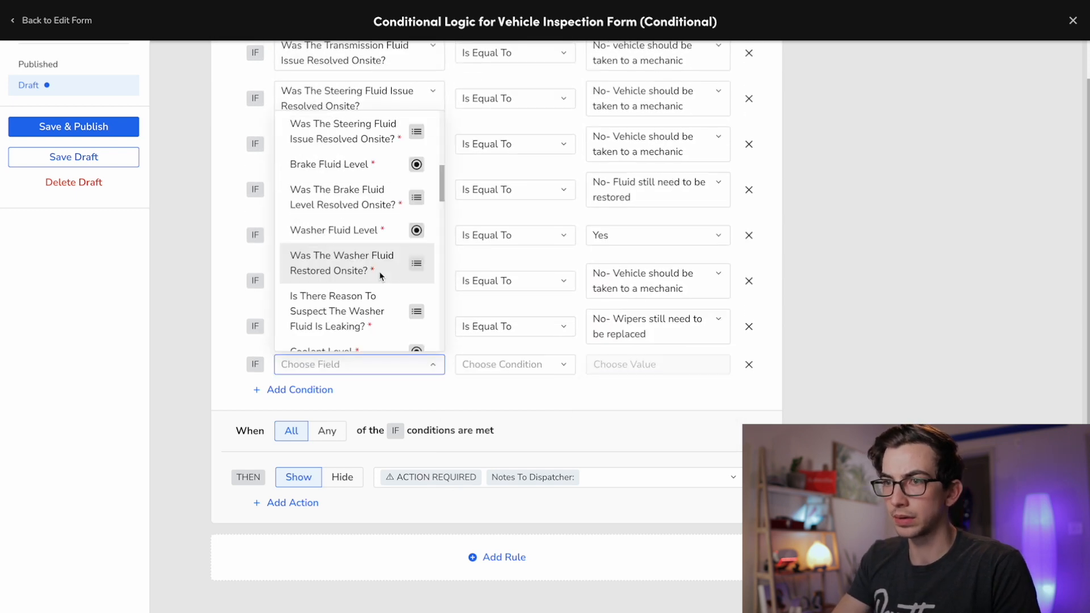
left_click(301, 389)
left_click(364, 365)
left_click(300, 389)
left_click(363, 364)
left_click(505, 357)
left_click(493, 387)
left_click(657, 357)
left_click(300, 389)
left_click(358, 364)
Add a Rule 15 condition: Is The Vehicle Due For Any Routine Maintenance? Is Equal To Yes- This vehicle should be scheduled for maintenaince
left_click(299, 389)
left_click(359, 364)
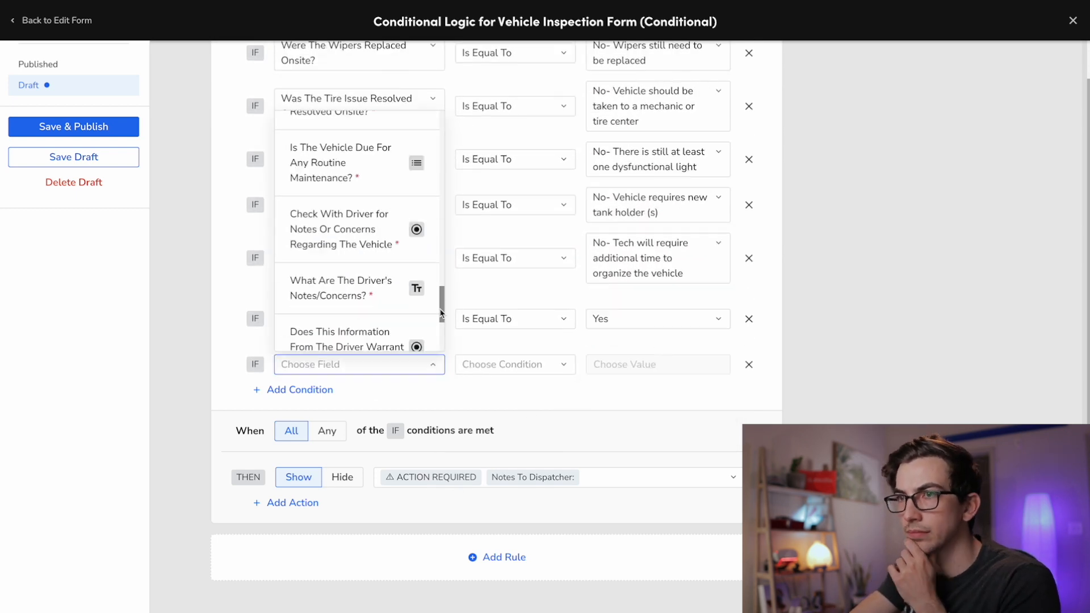
left_click(352, 162)
left_click(658, 357)
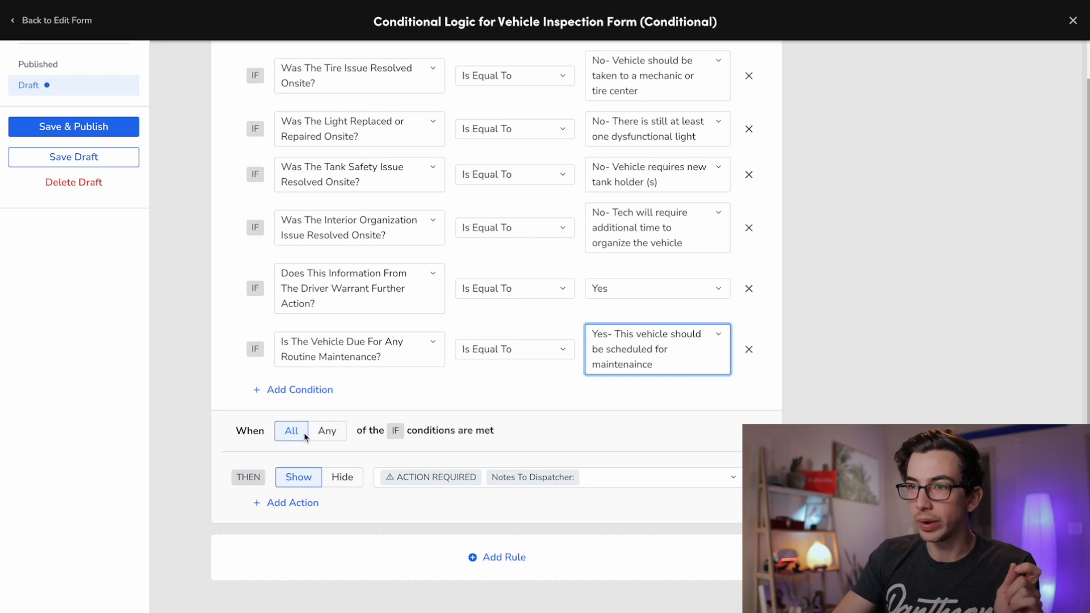
Set Rule 15 to apply when Any of its conditions are met, and review its condition list
left_click(337, 436)
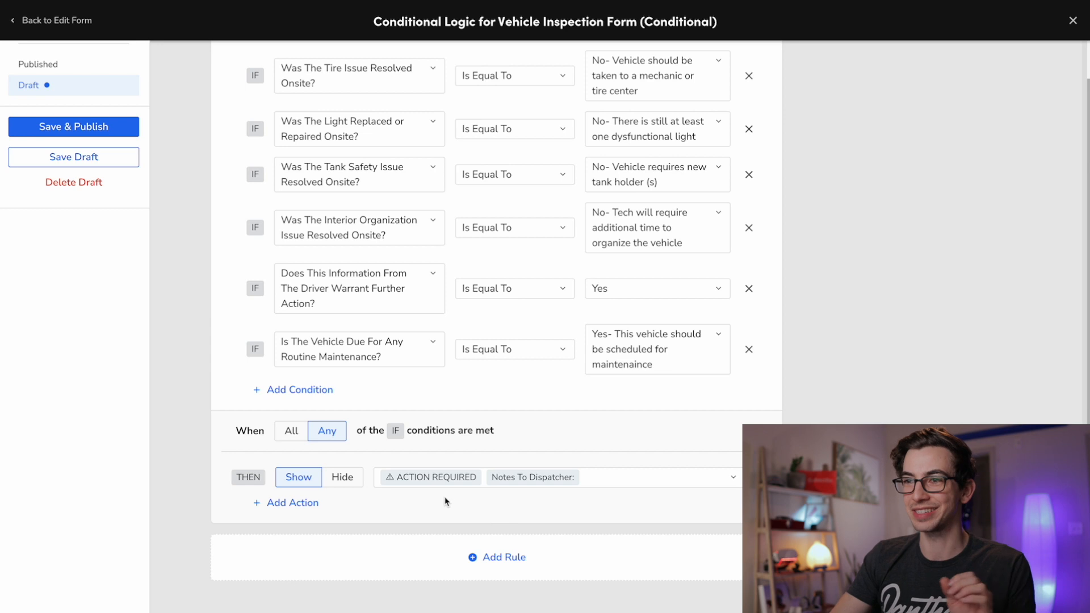
scroll(353, 432, "up", 5)
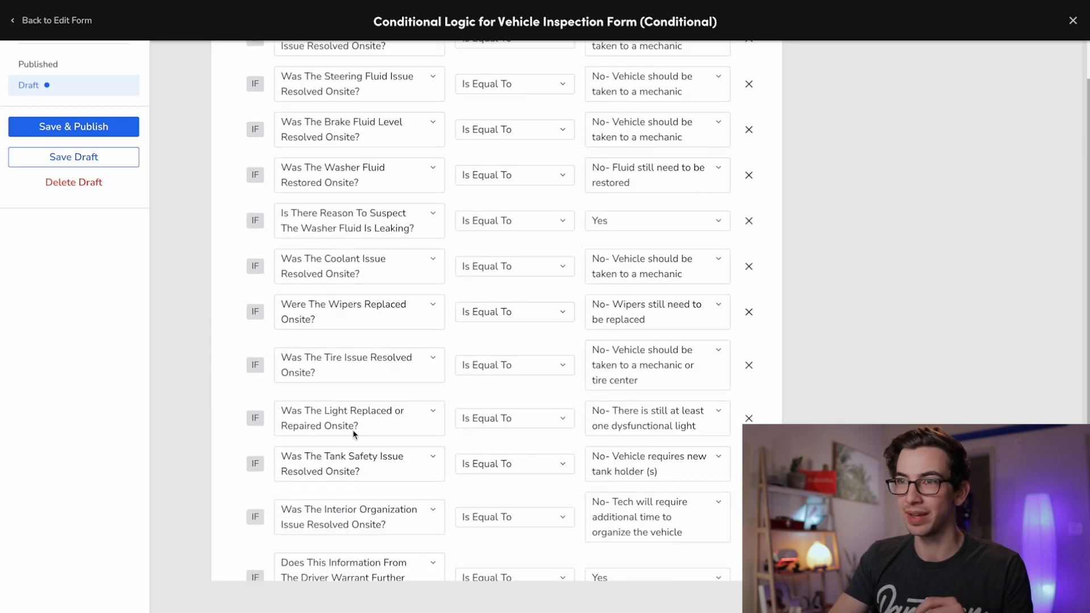
scroll(342, 311, "down", 6)
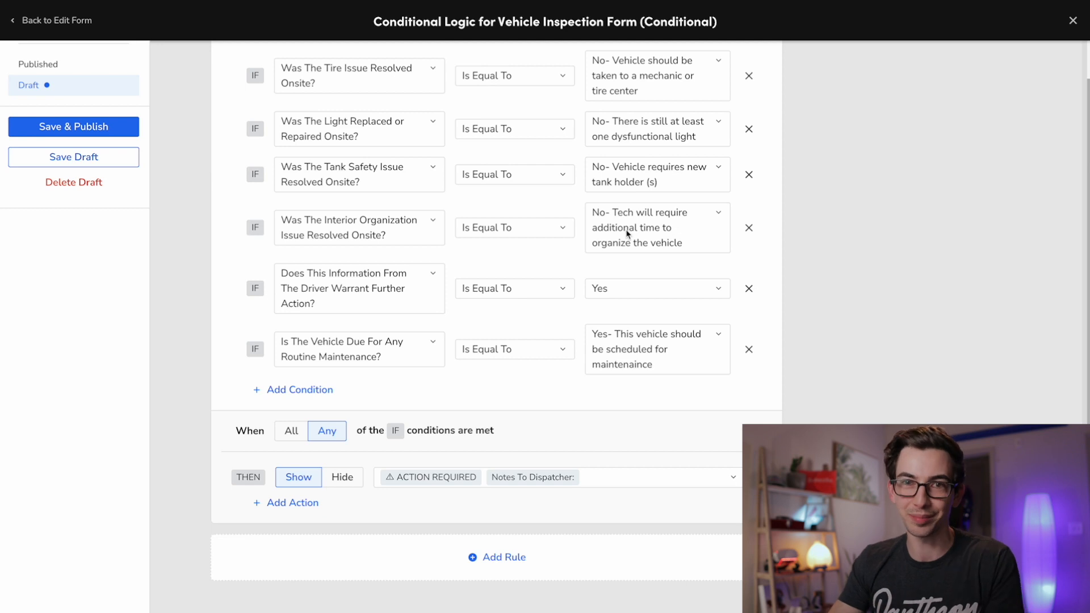
scroll(341, 337, "up", 2)
scroll(341, 337, "down", 2)
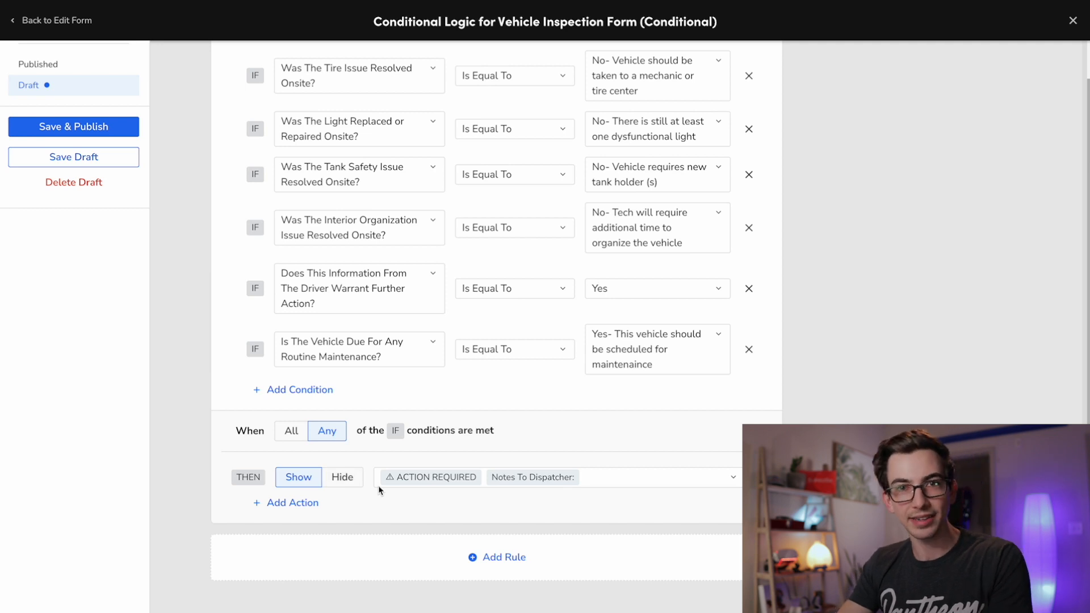
Preview the draft vehicle inspection rules and answer Yes to Were Fluid Levels Checked During This Inspection?
scroll(377, 358, "down", 7)
scroll(377, 358, "up", 10)
scroll(395, 393, "down", 2)
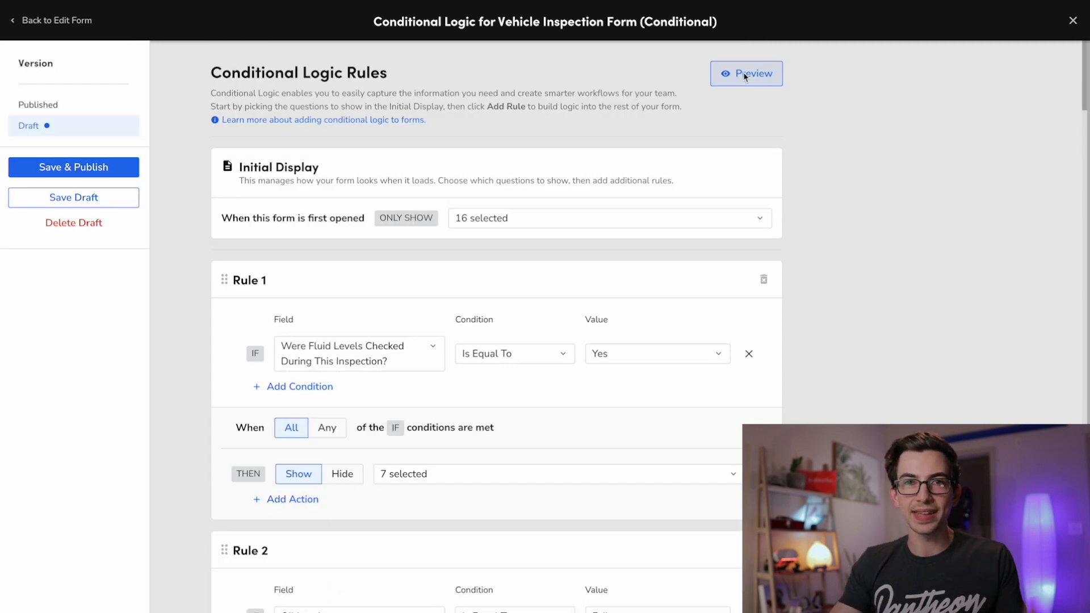
left_click(751, 85)
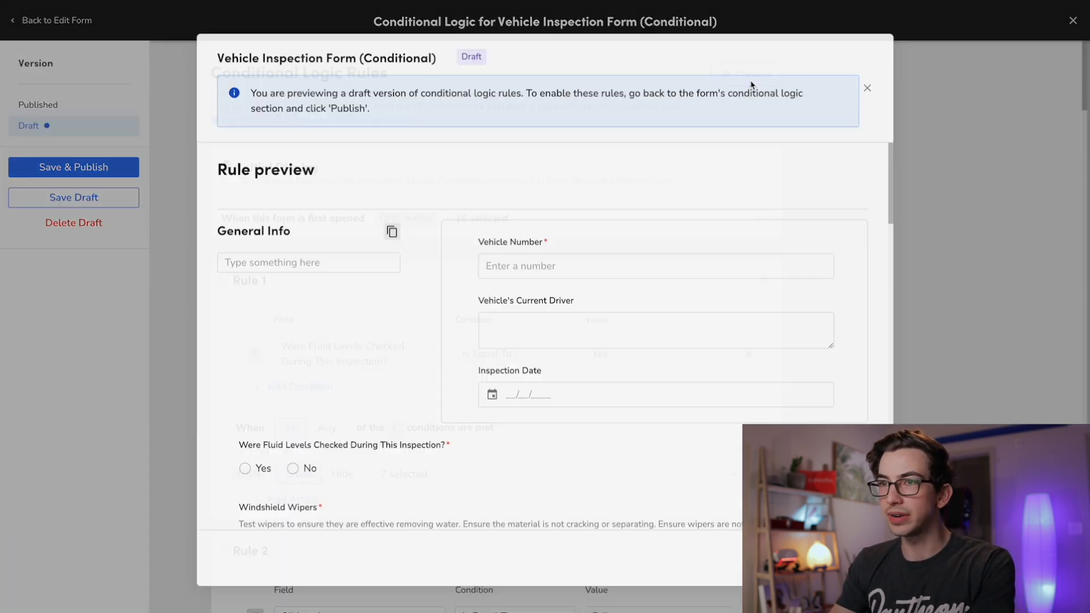
scroll(397, 284, "down", 4)
left_click(246, 237)
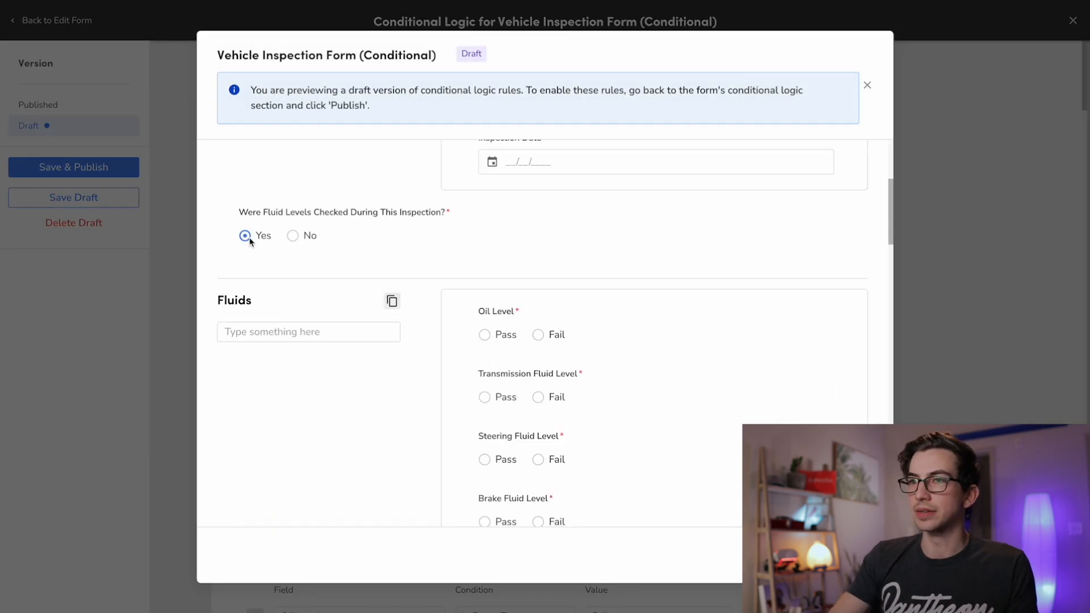
scroll(419, 299, "down", 1)
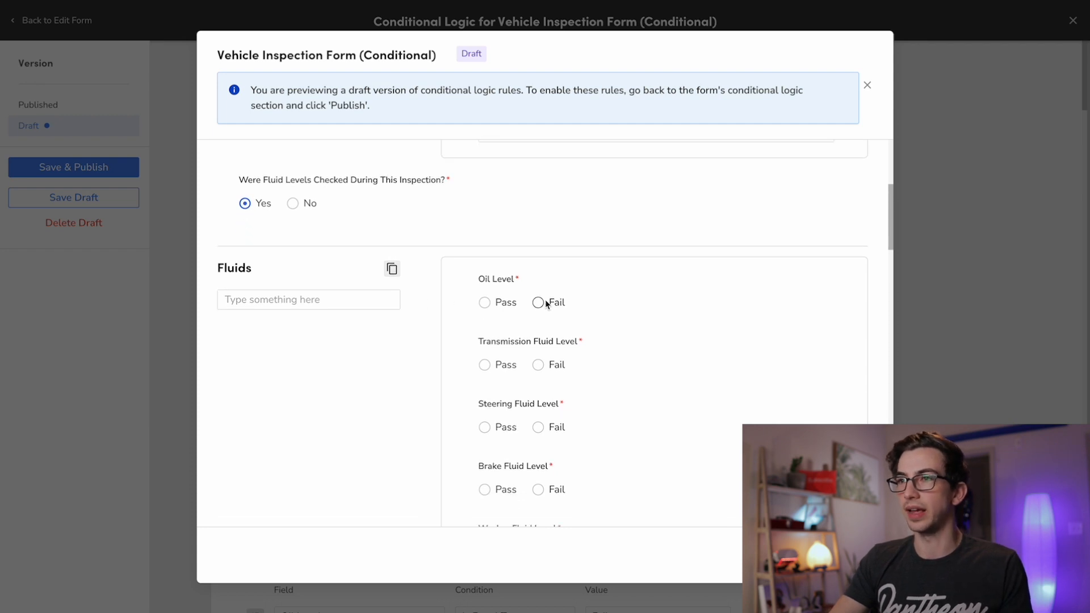
In the preview, fail Oil Level with No. Vehicle Should Be Taken To A Mechanic, and check the ACTION REQUIRED section
left_click(539, 303)
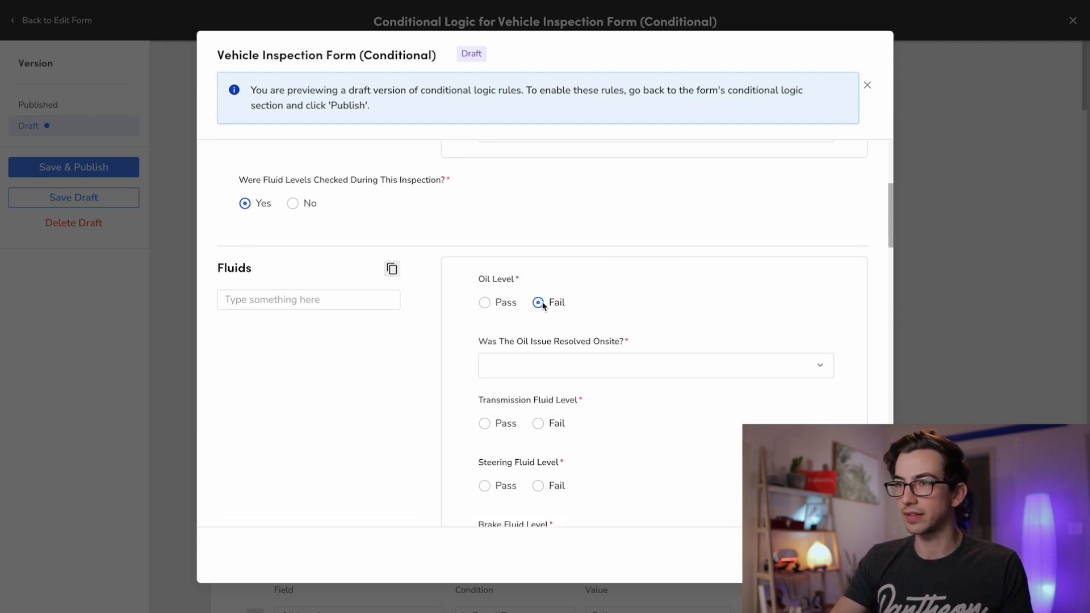
left_click(679, 364)
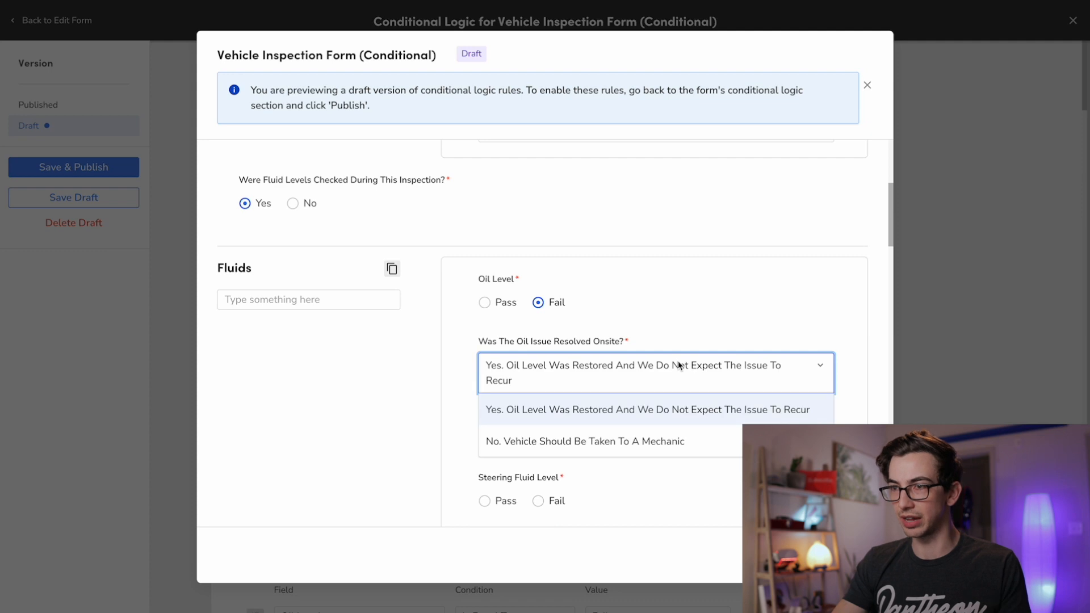
left_click(677, 446)
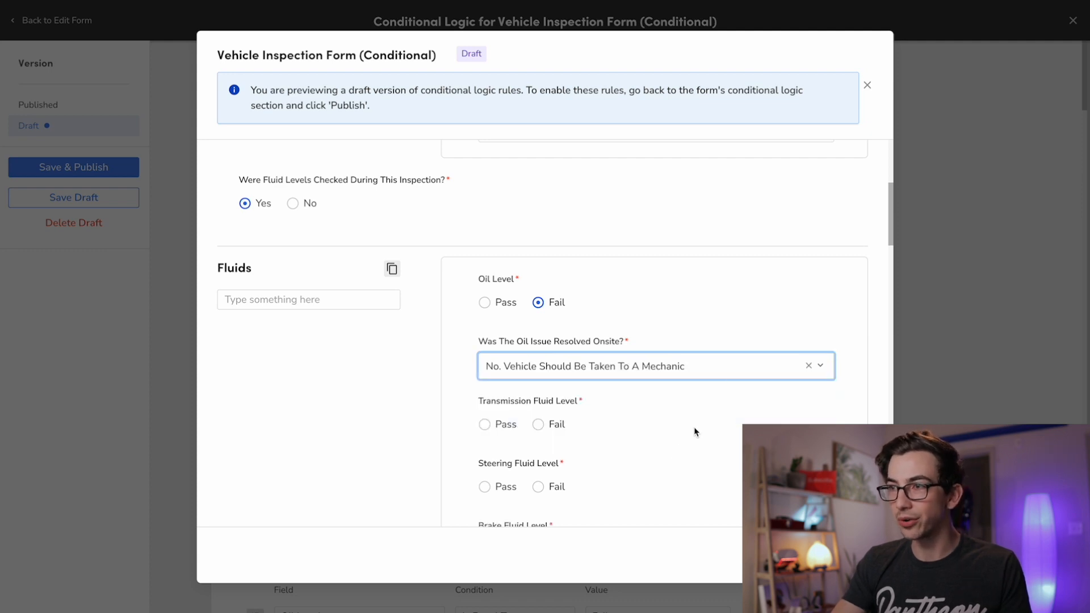
left_click_drag(891, 189, 890, 473)
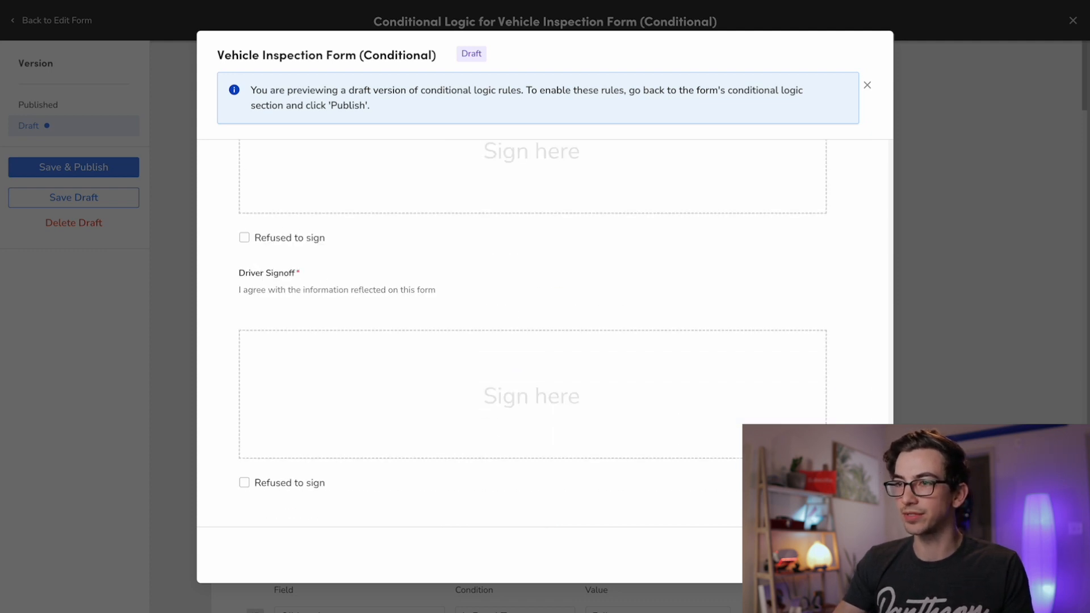
scroll(820, 413, "up", 5)
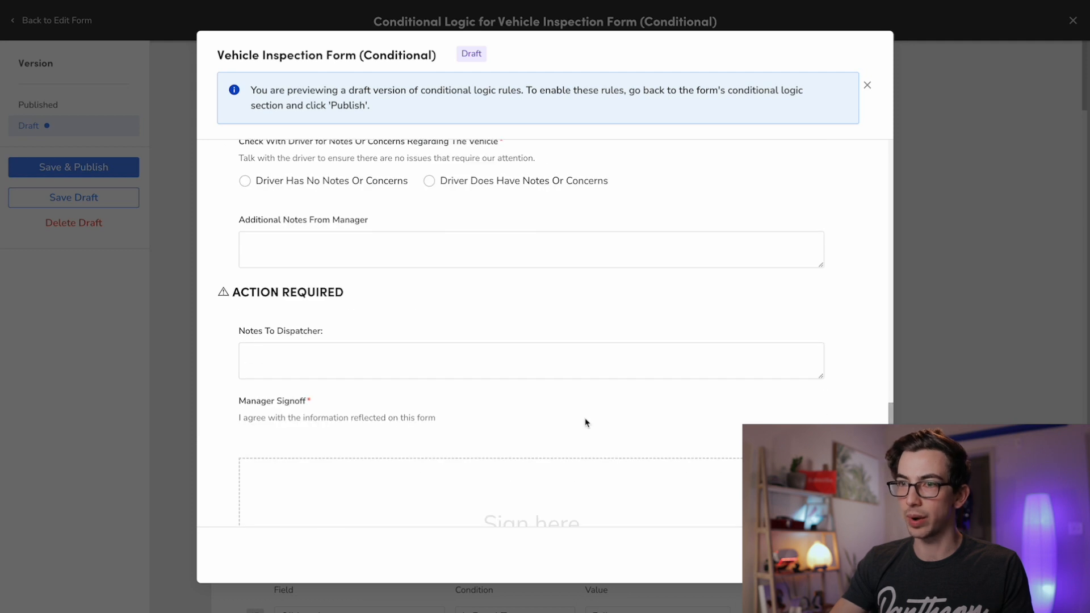
left_click_drag(360, 296, 211, 301)
scroll(613, 390, "up", 10)
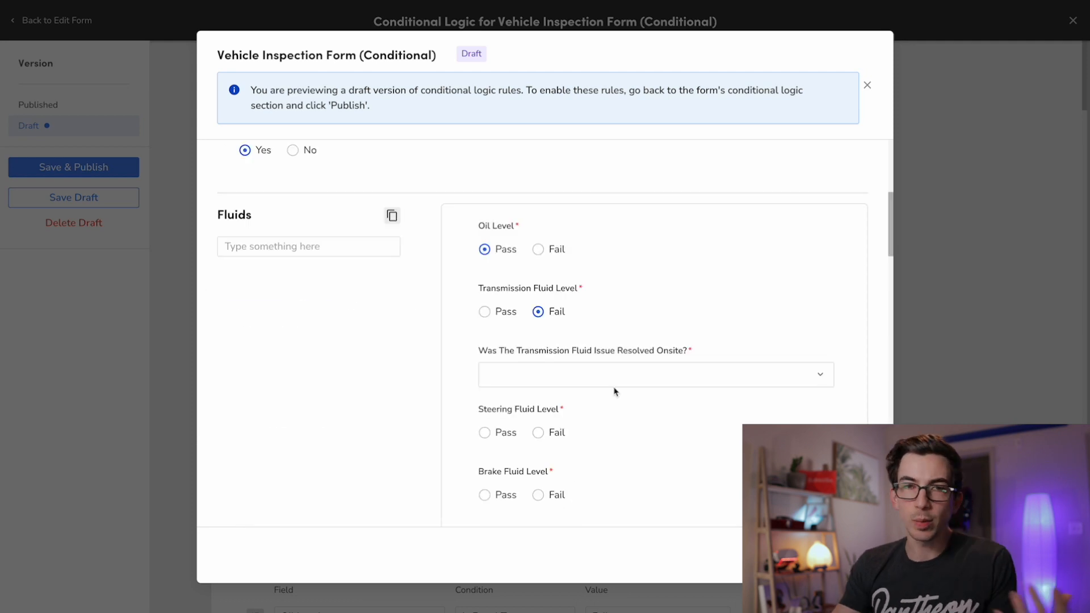
Answer the transmission fluid follow-up with No- vehicle should be taken to a mechanic, and check the end of the form for ACTION REQUIRED
left_click(619, 380)
left_click(579, 433)
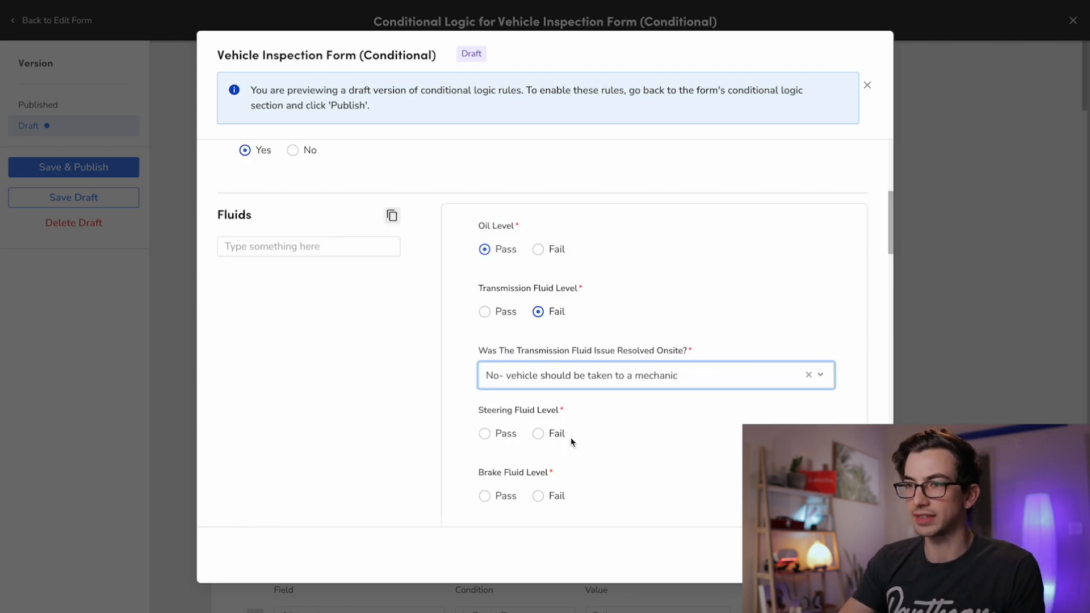
scroll(592, 393, "down", 4)
scroll(592, 393, "down", 20)
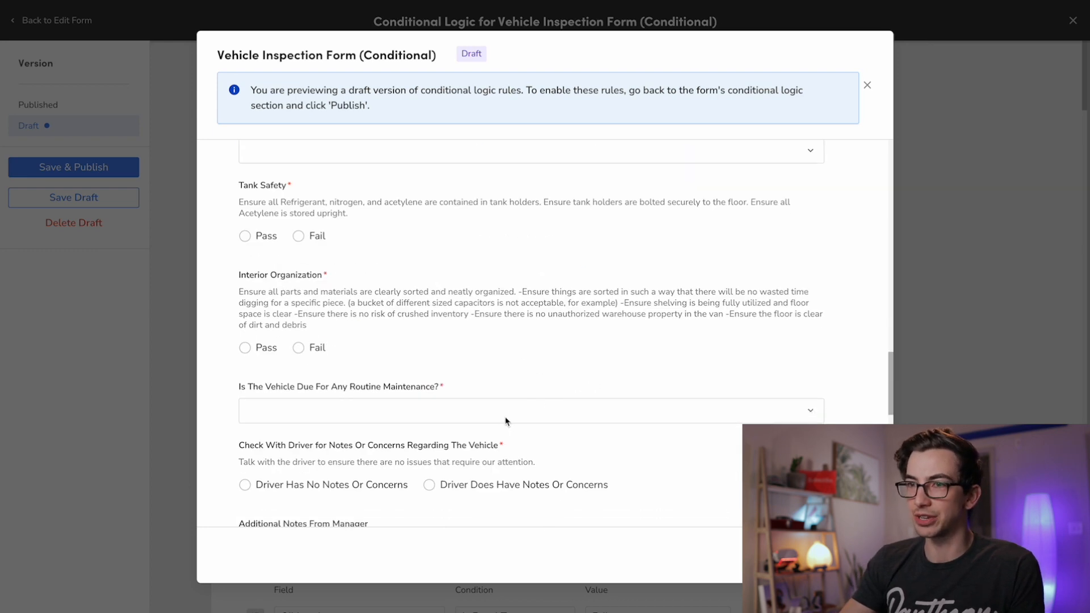
scroll(356, 392, "up", 8)
left_click_drag(344, 429, 232, 432)
Recheck the end of the form with Oil Level and Transmission Fluid Level set to Pass, and close the preview
scroll(477, 412, "up", 10)
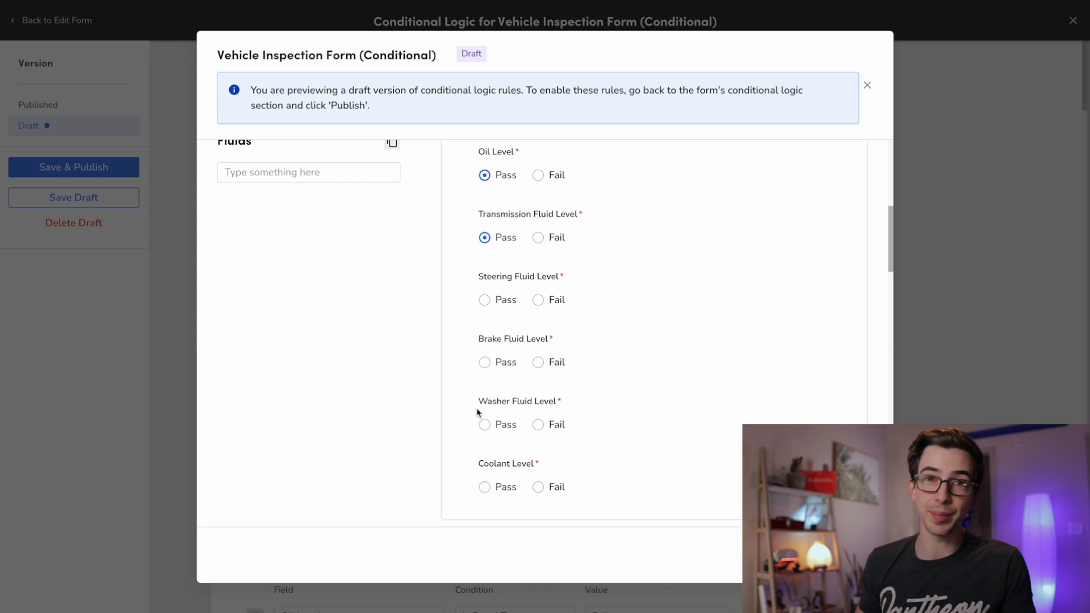
scroll(494, 397, "down", 15)
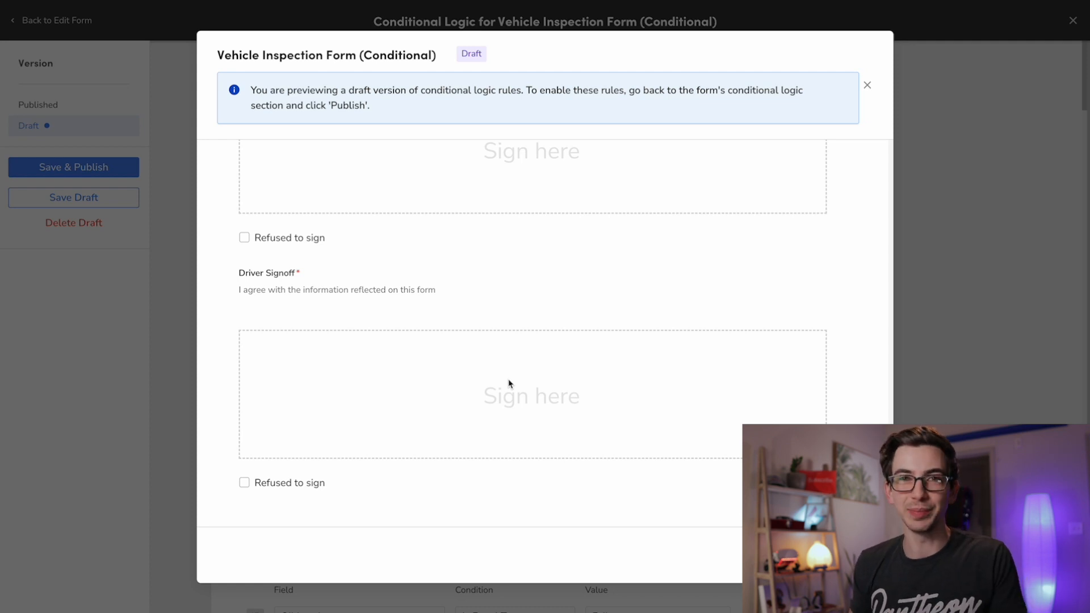
left_click(200, 293)
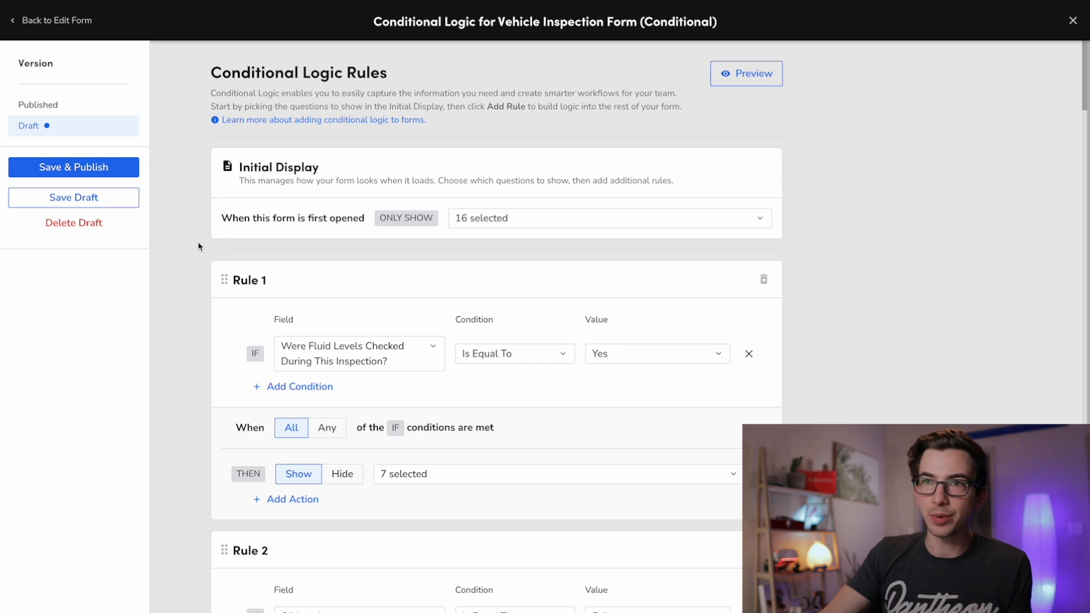
Start saving and publishing the vehicle inspection form's conditional logic rules
left_click(104, 172)
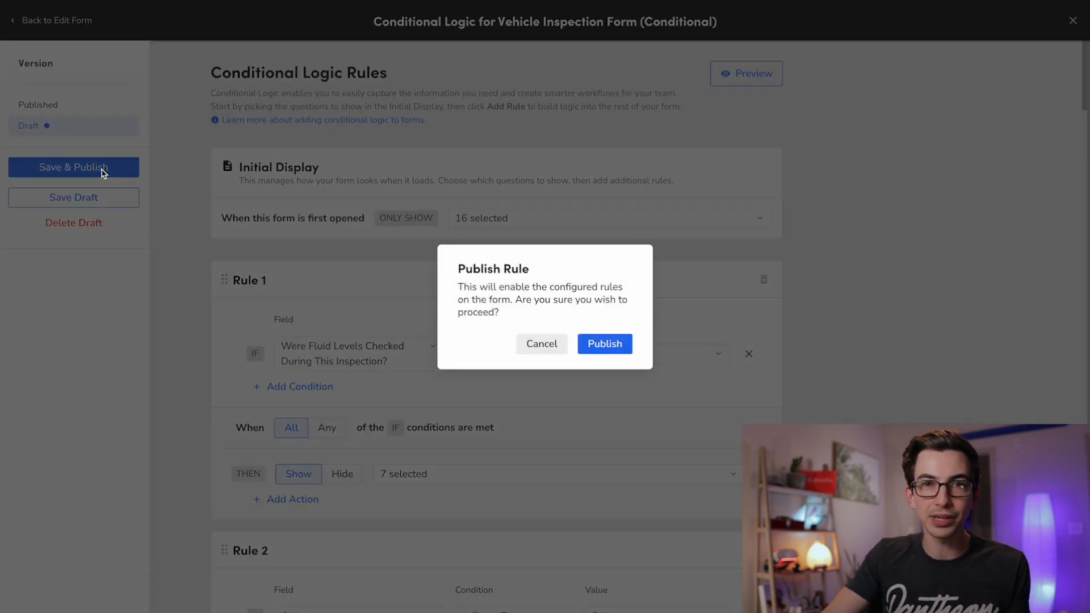
left_click(160, 203)
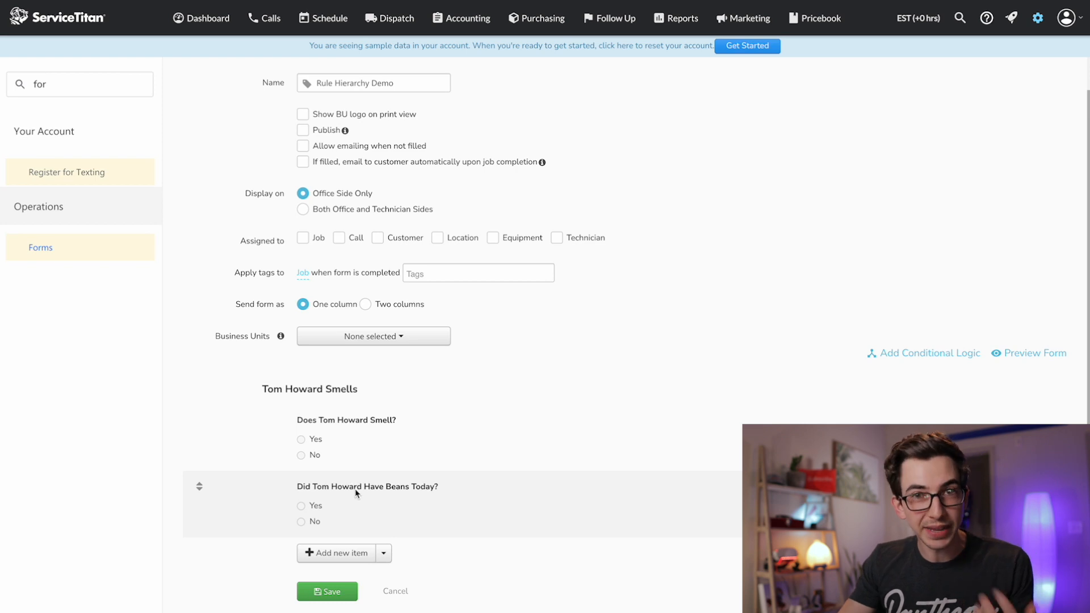
Add conditional logic to the Rule Hierarchy Demo form, with its header and both questions in the initial display
left_click(934, 355)
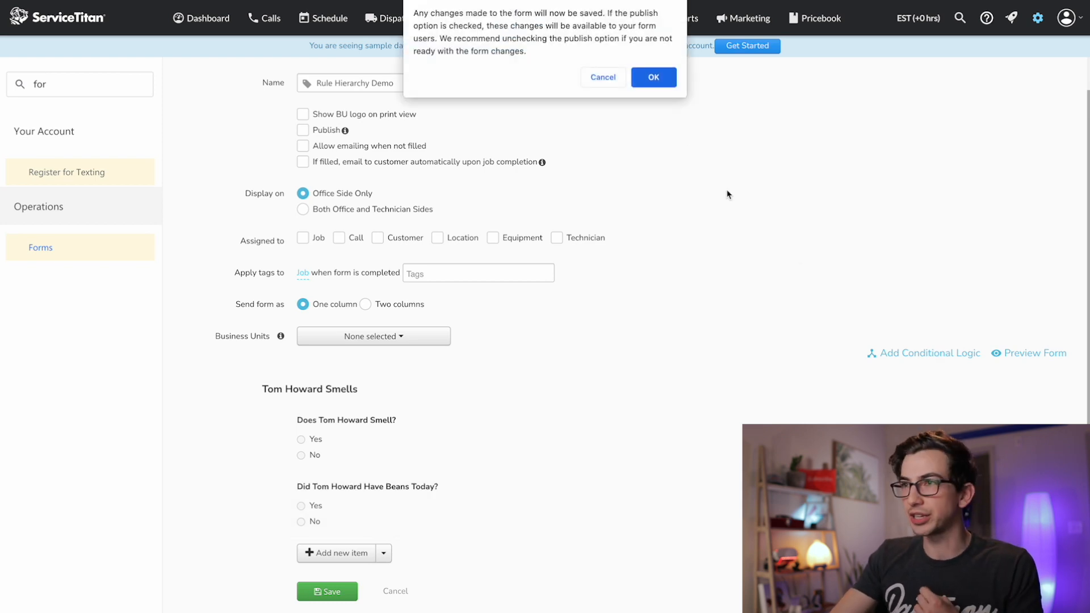
left_click(653, 77)
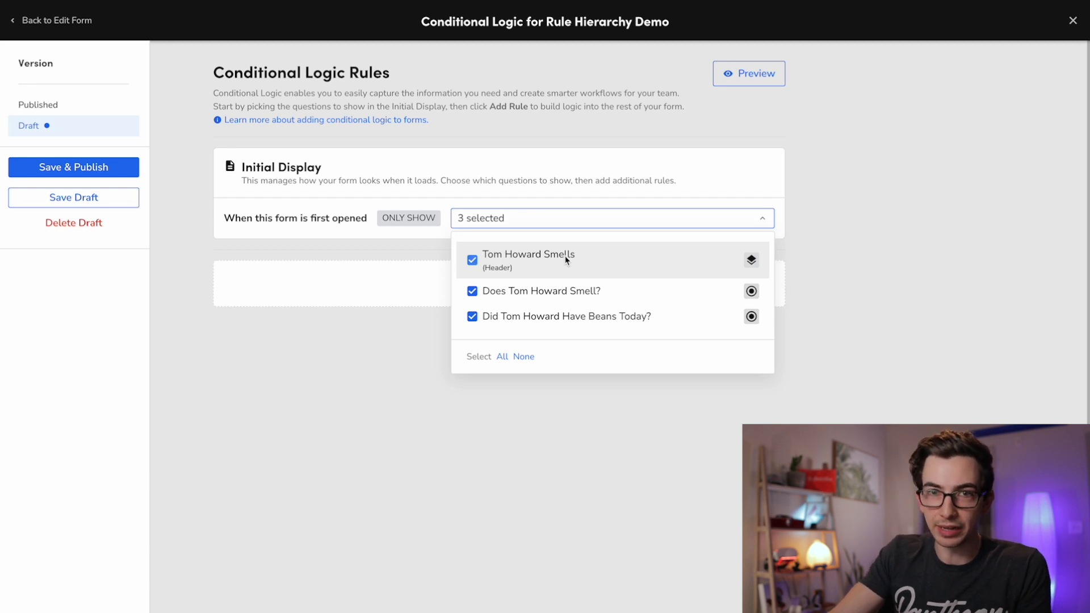
left_click(499, 292)
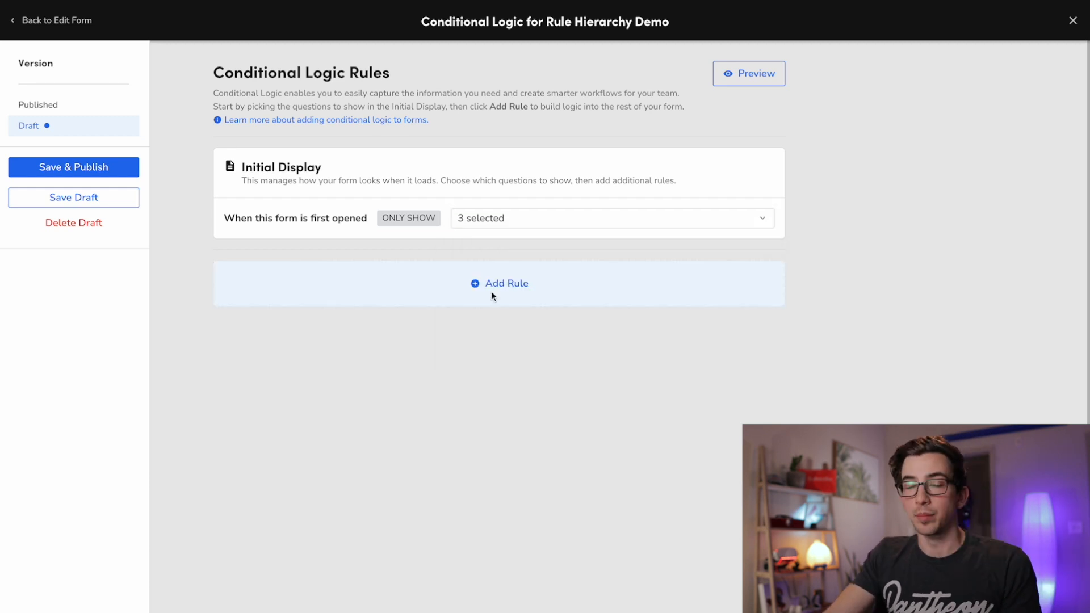
Add Rule 1 with the condition that the smell question Is Equal To No
left_click(492, 294)
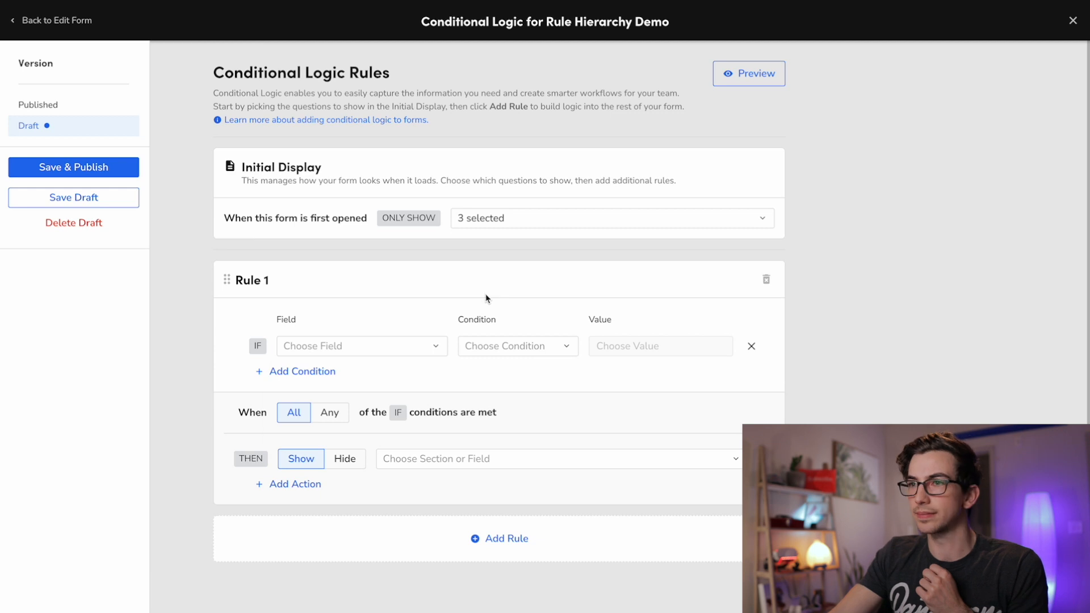
left_click(395, 348)
left_click(389, 378)
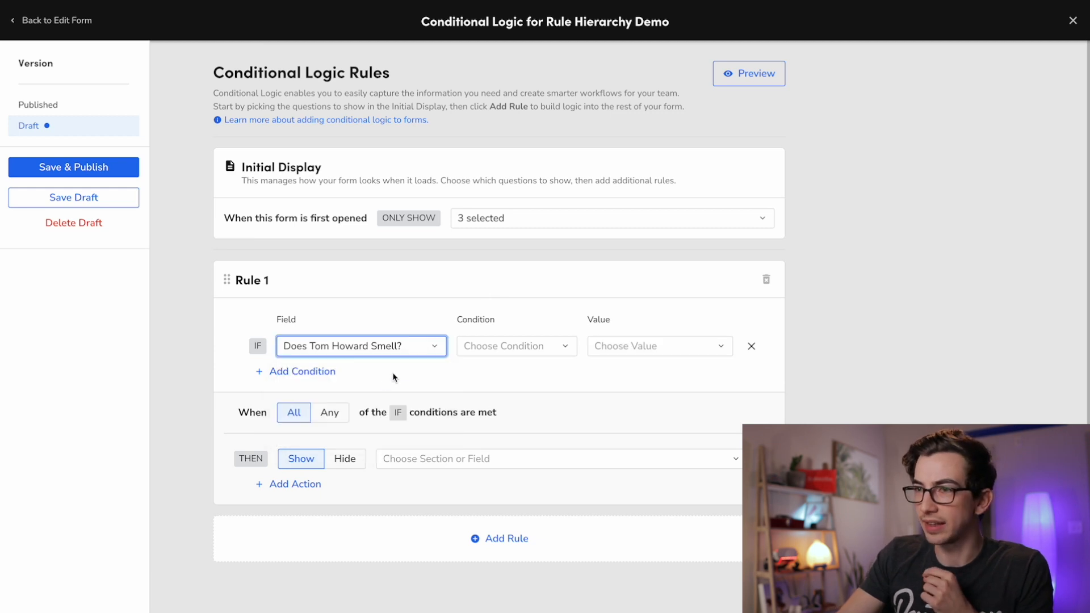
left_click(495, 355)
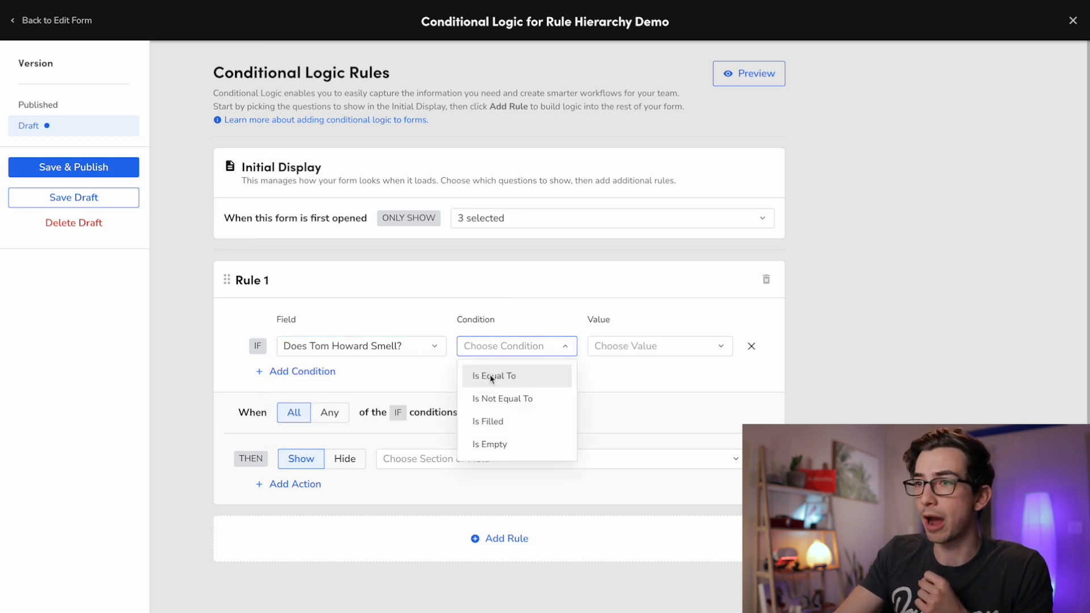
left_click(492, 378)
left_click(602, 354)
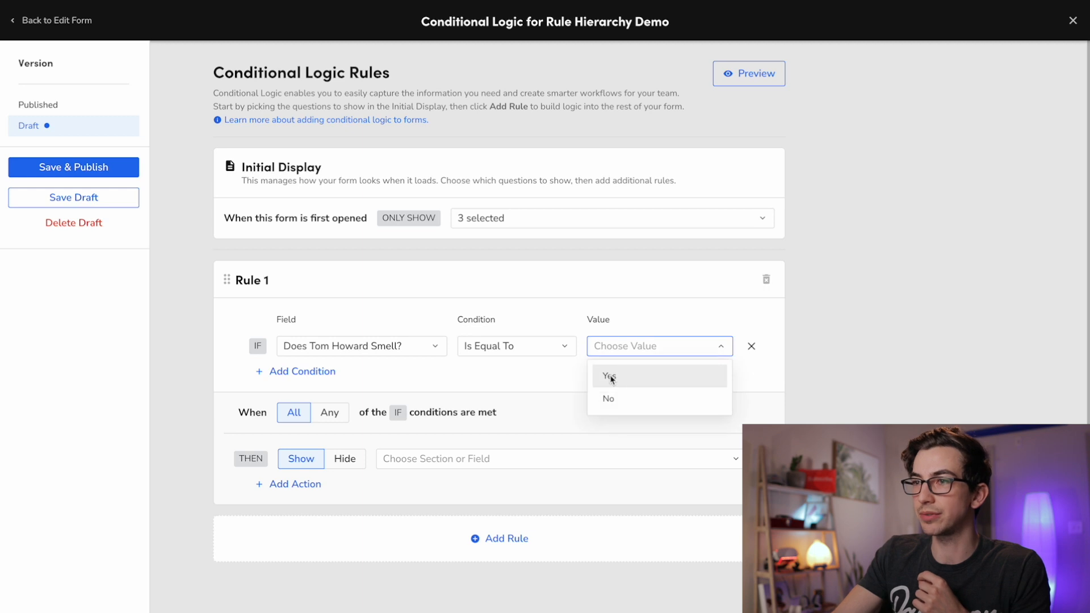
left_click(610, 399)
Set Rule 1's action to Hide the form's header section
scroll(350, 449, "down", 1)
left_click(350, 450)
left_click(448, 452)
left_click(397, 493)
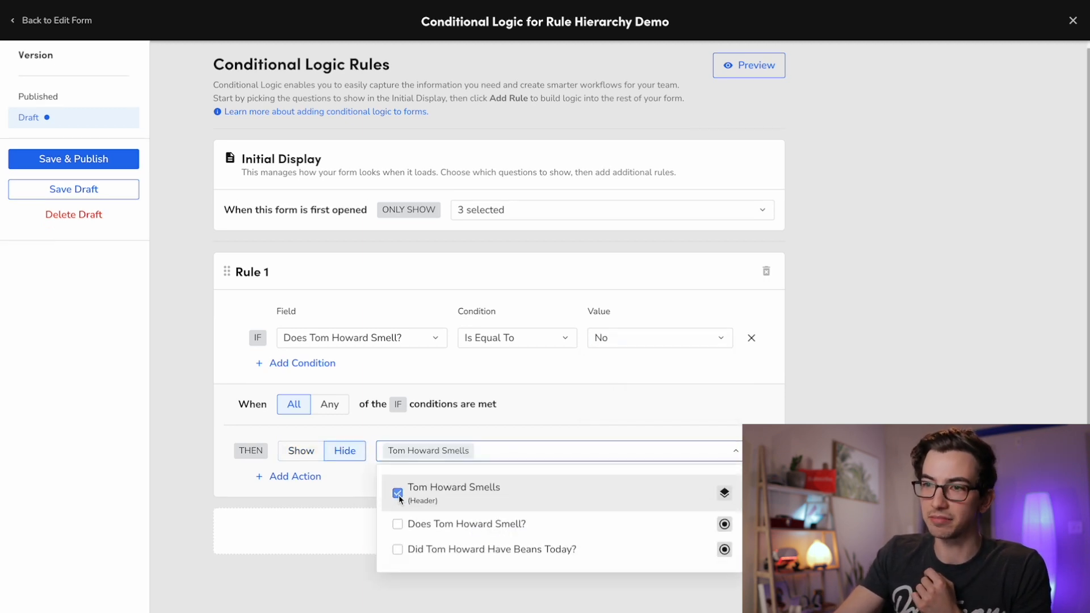
Add Rule 2 with the condition that the question about having beans today Is Equal To Yes
left_click(372, 511)
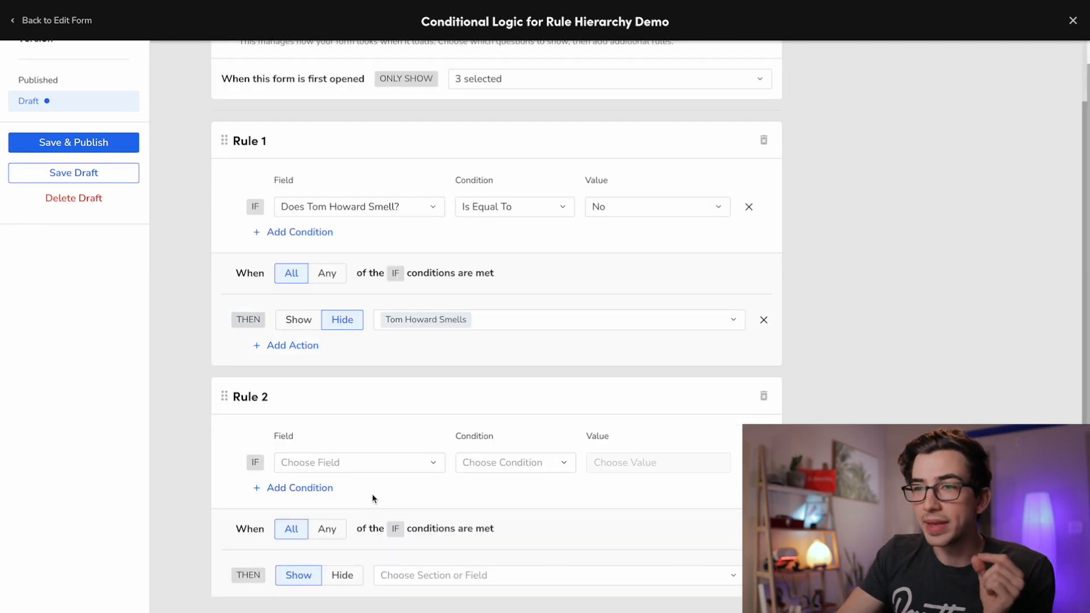
left_click(396, 463)
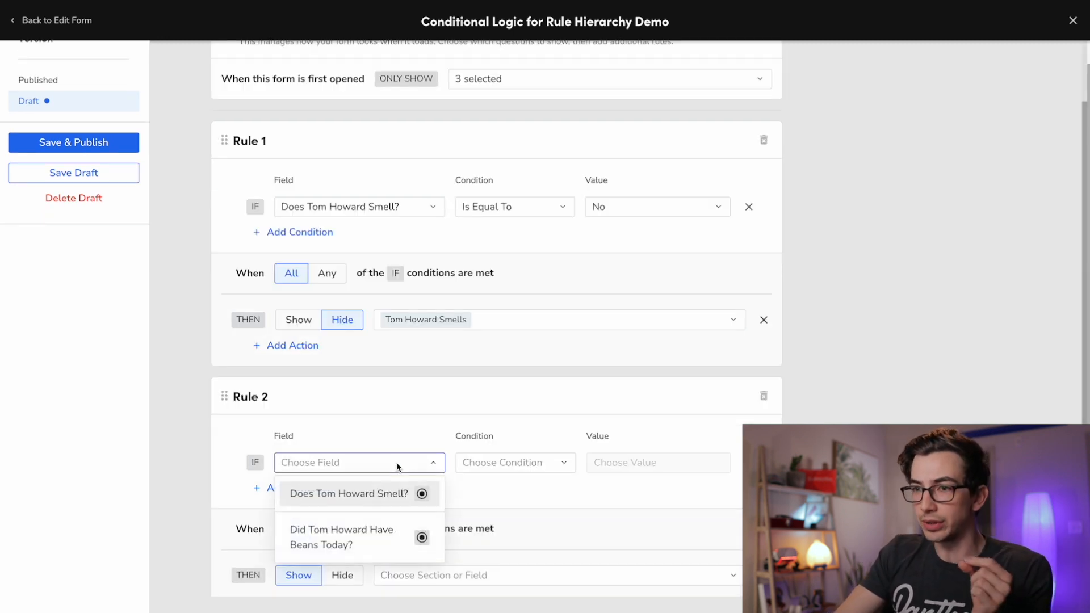
left_click(394, 539)
left_click(517, 477)
left_click(515, 499)
left_click(648, 479)
left_click(639, 502)
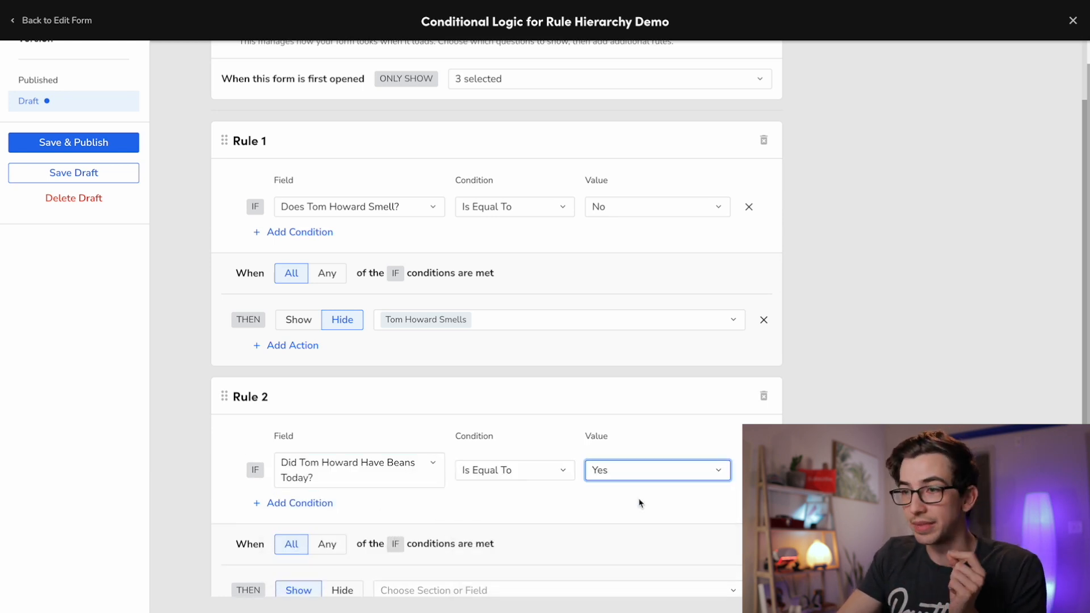
Set Rule 2's action to Show the same header section that Rule 1 hides
scroll(625, 510, "down", 1)
left_click(569, 524)
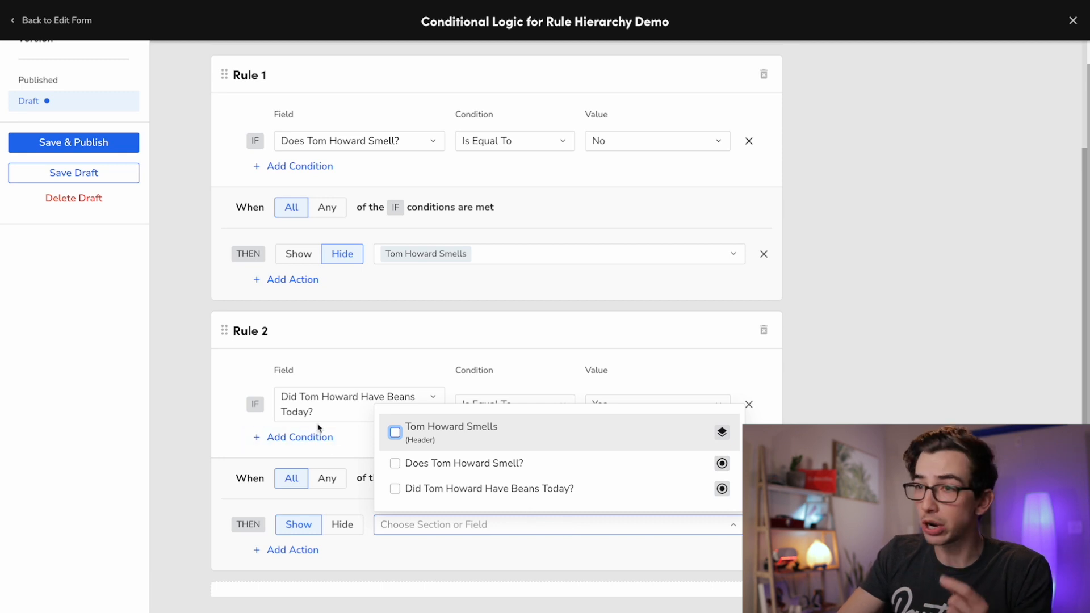
left_click(394, 434)
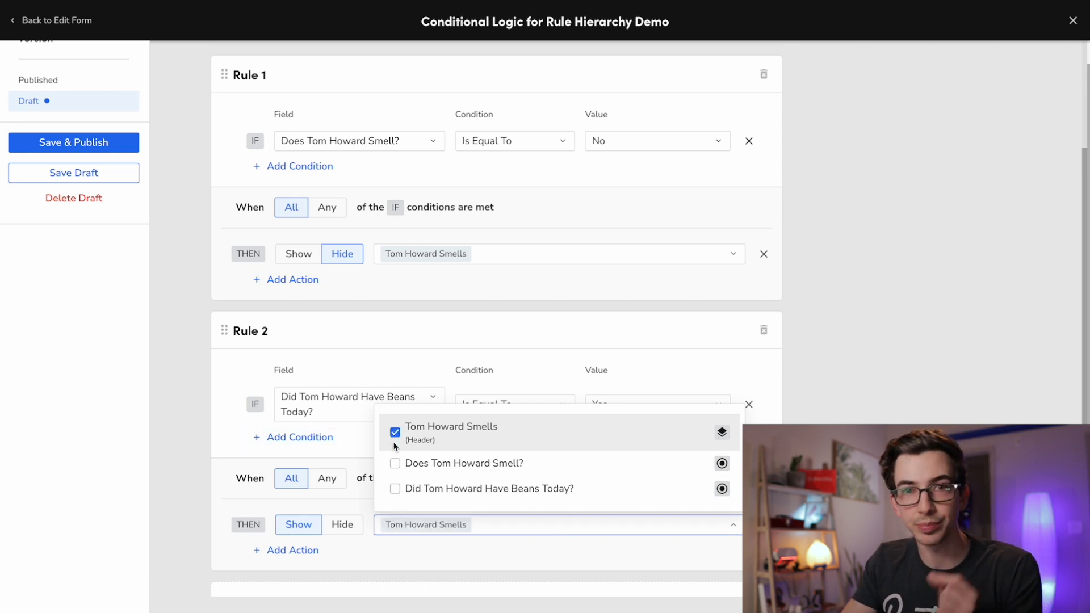
left_click(802, 404)
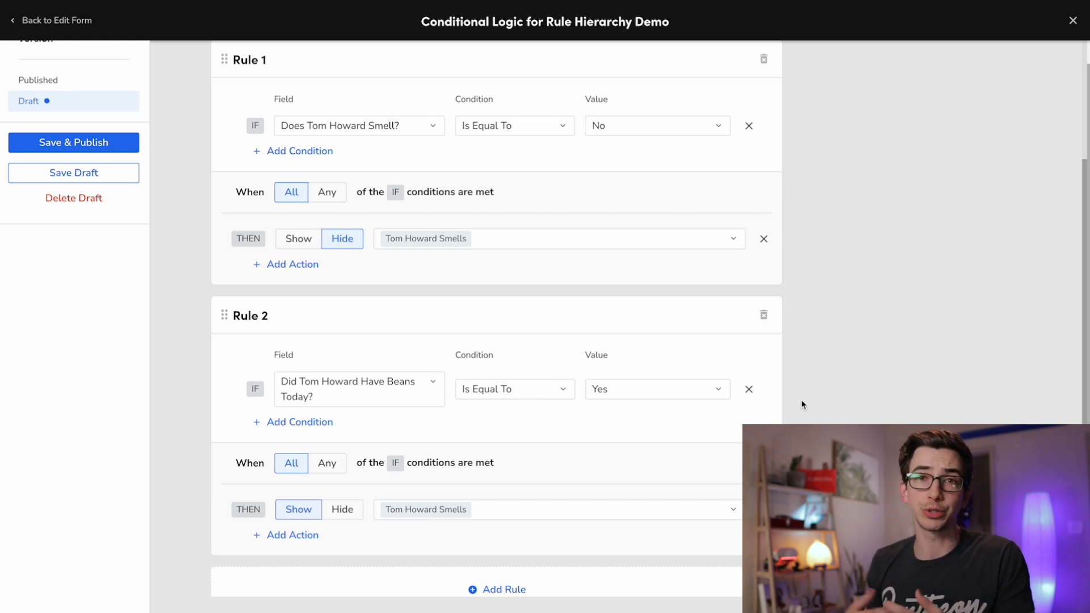
Compare the conditions and opposing Hide and Show actions of Rule 1 and Rule 2
scroll(802, 404, "up", 3)
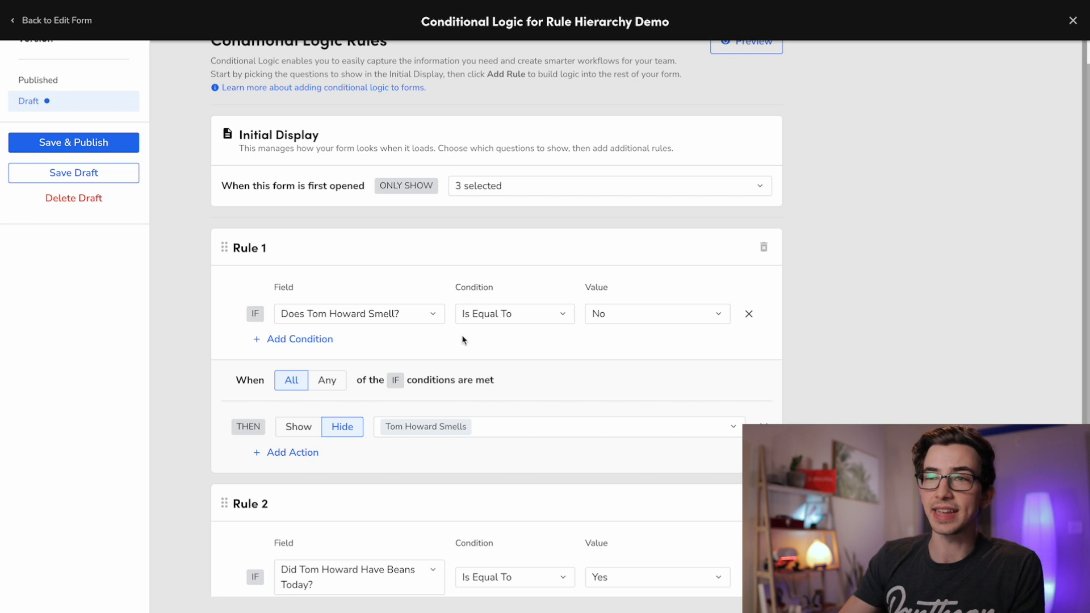
scroll(536, 340, "down", 1)
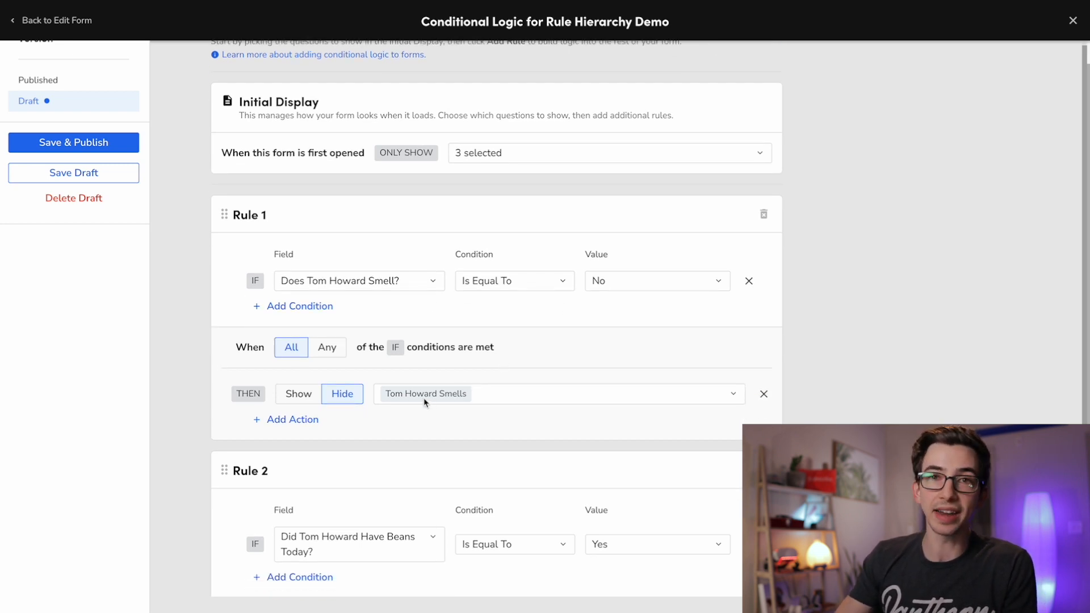
scroll(426, 399, "down", 1)
scroll(421, 391, "down", 4)
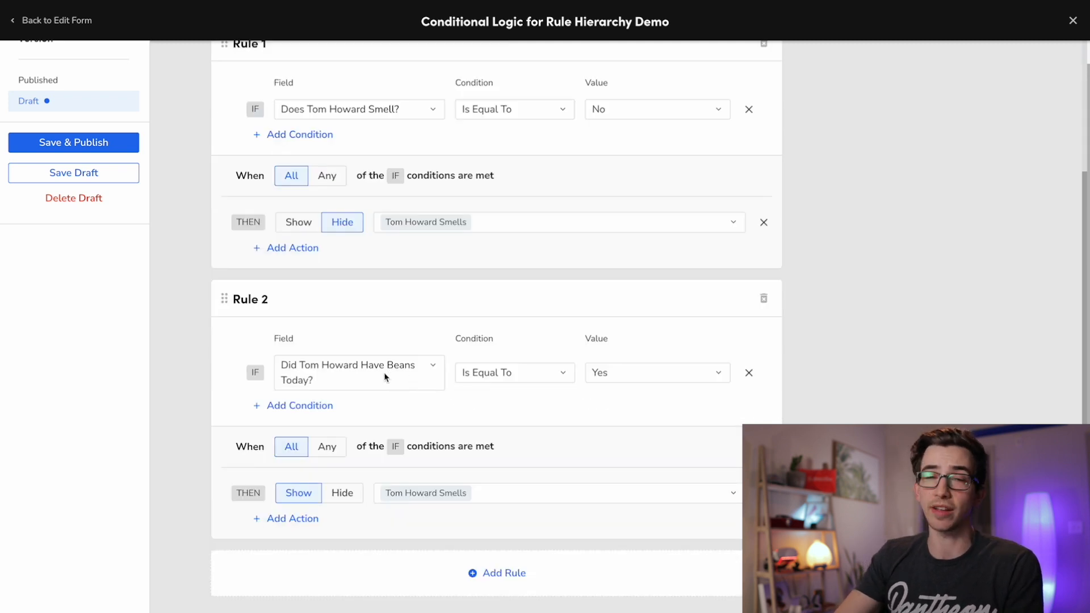
scroll(561, 400, "down", 1)
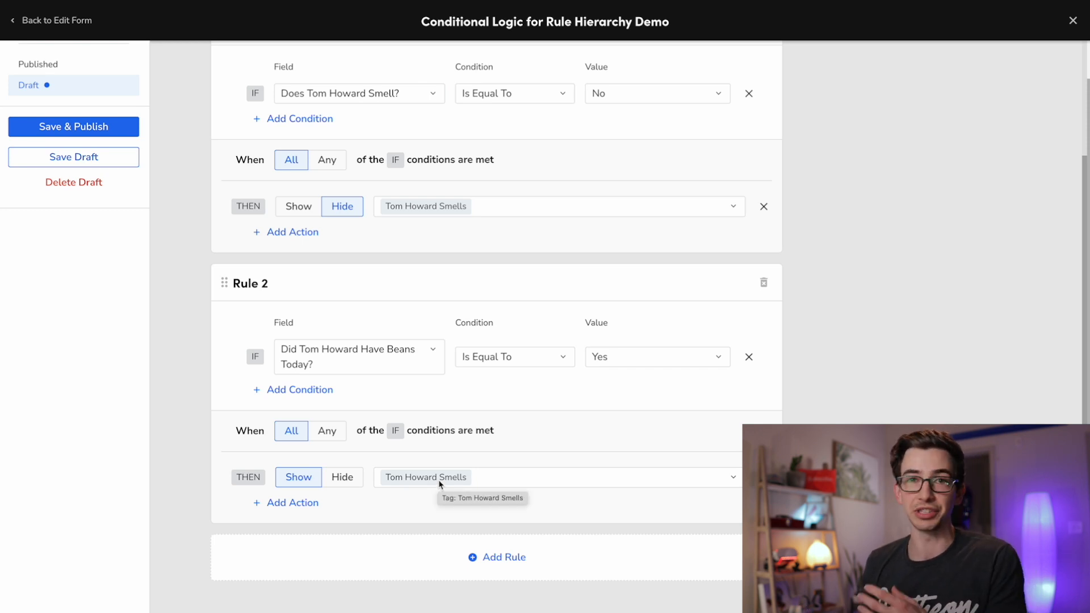
Try to move Rule 2 above Rule 1 and compare the two rules' opposing actions
scroll(441, 483, "up", 4)
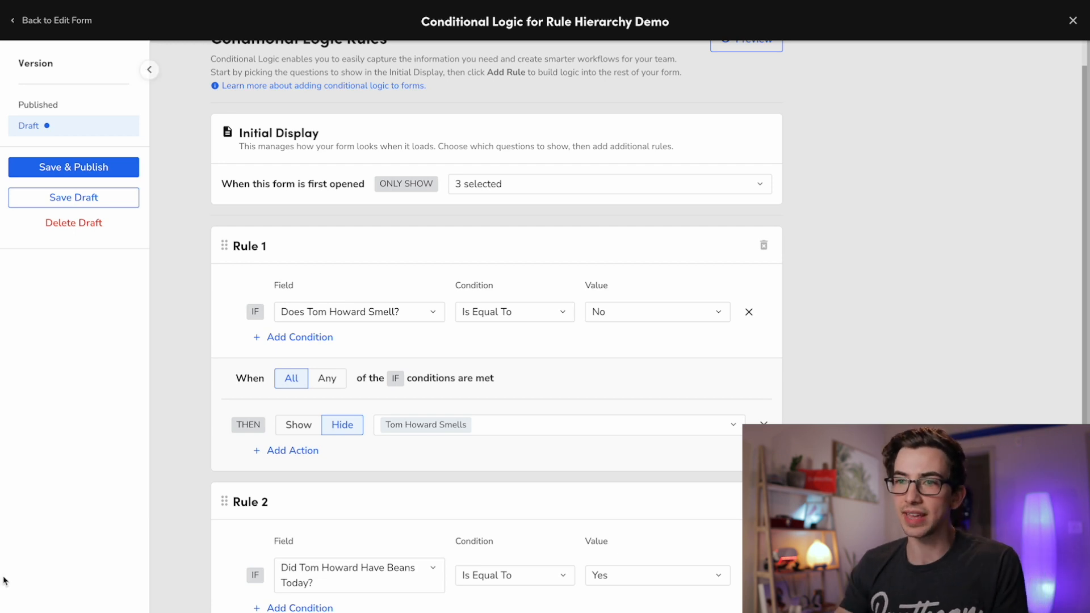
left_click_drag(224, 501, 216, 248)
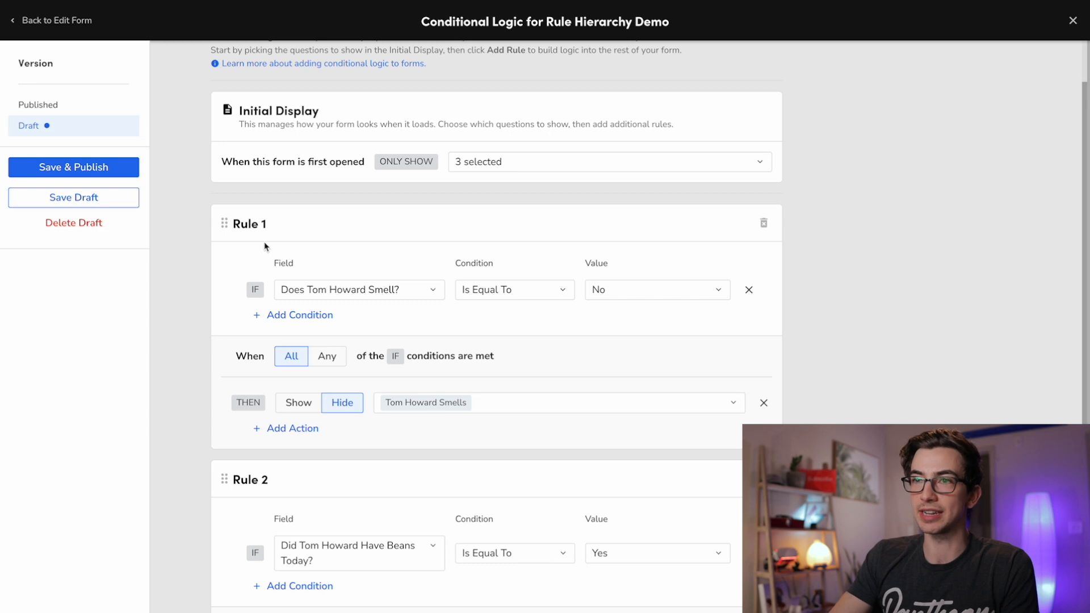
scroll(245, 284, "down", 3)
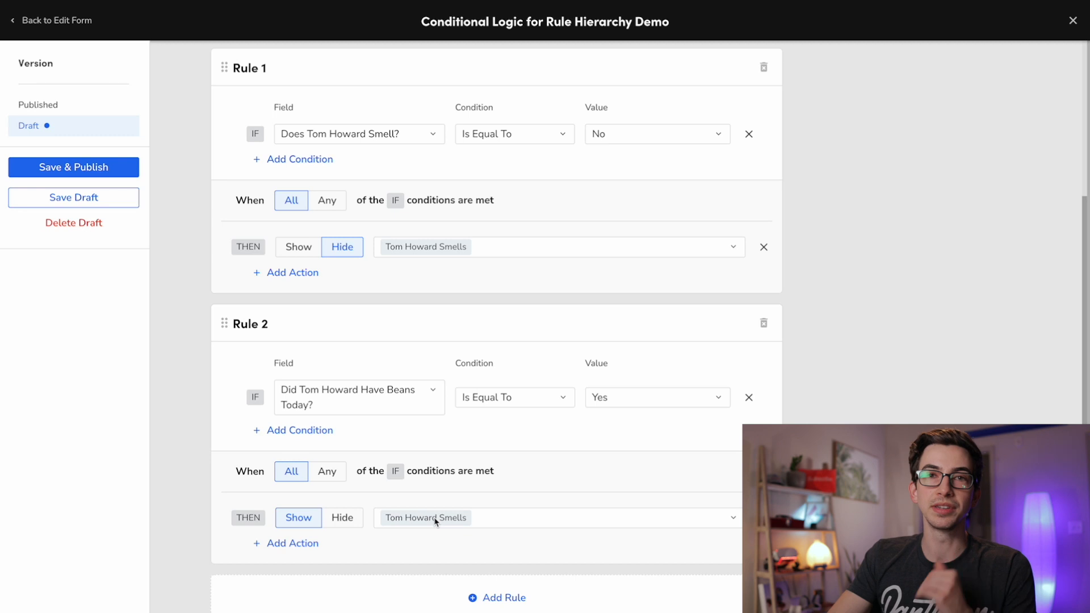
scroll(433, 505, "up", 3)
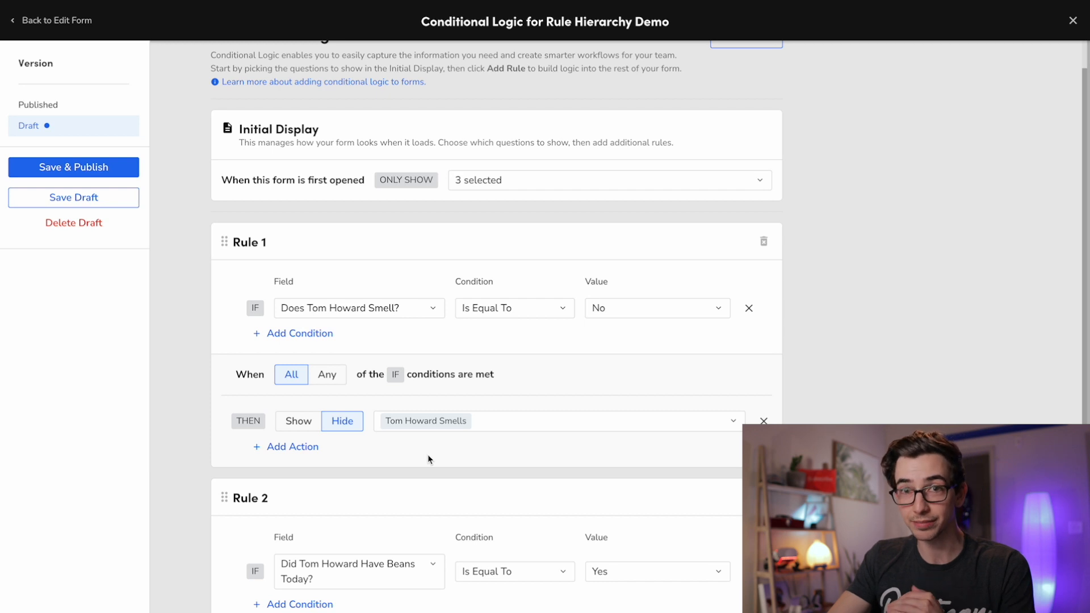
Preview the draft rules, answering No to the smell question and Yes to the beans question, examine the section header, and close the preview
scroll(429, 459, "up", 1)
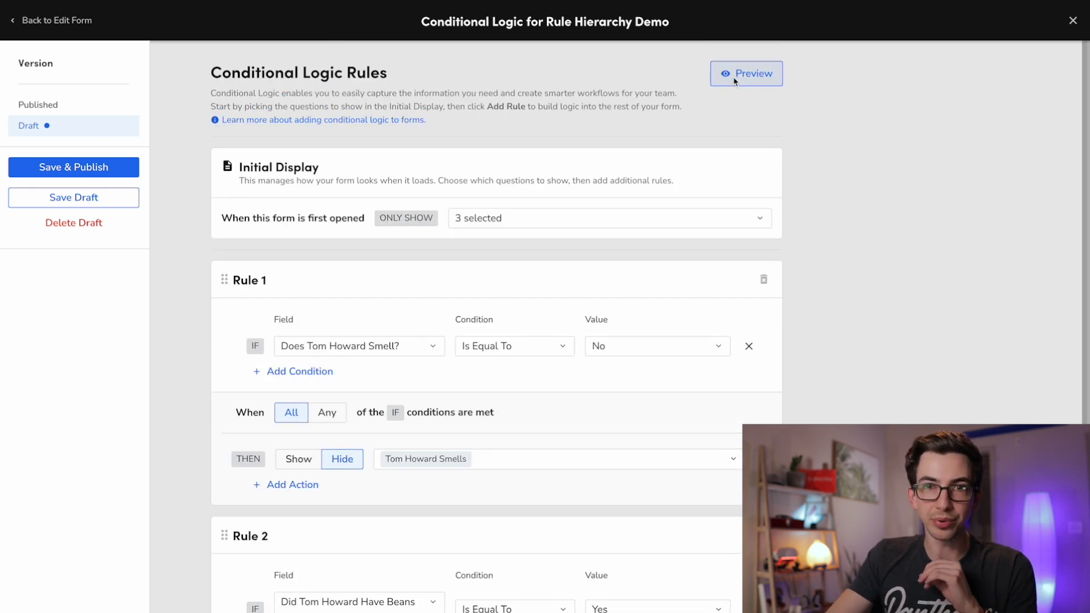
left_click(734, 82)
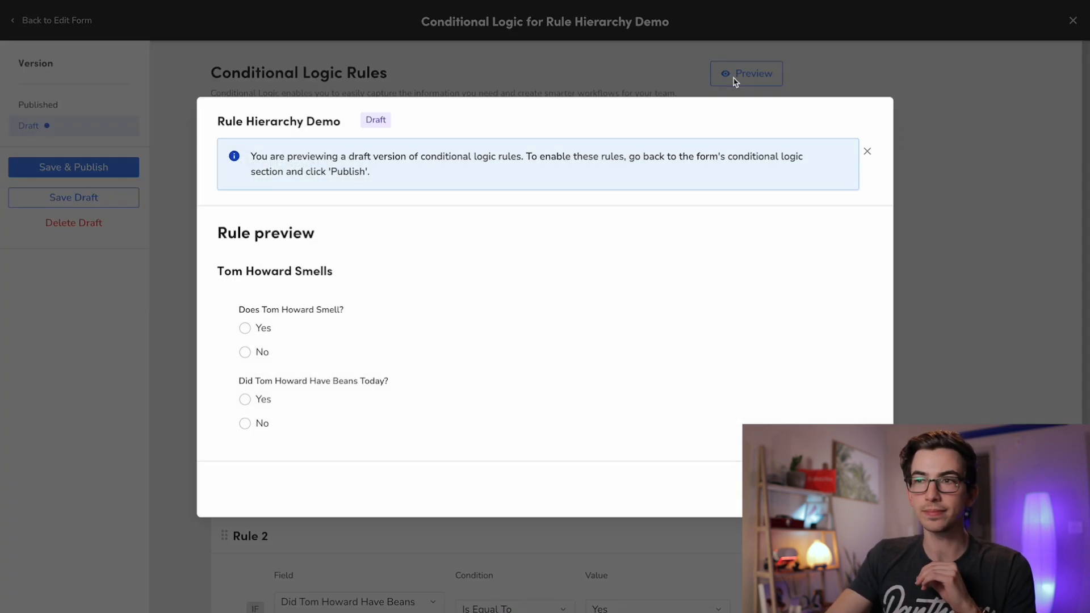
left_click(250, 353)
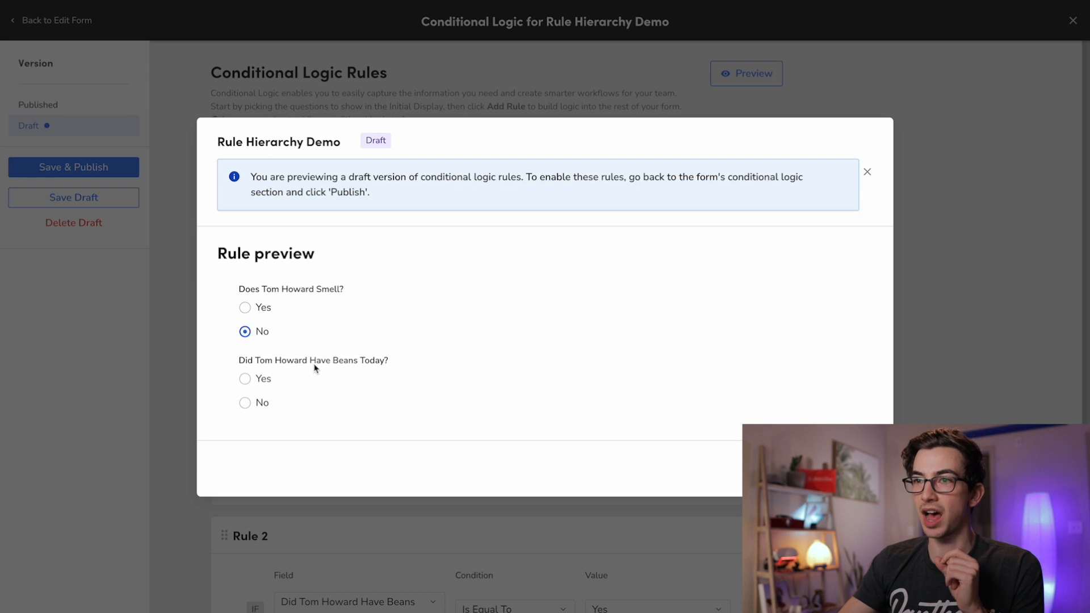
left_click(245, 379)
left_click_drag(219, 270, 339, 279)
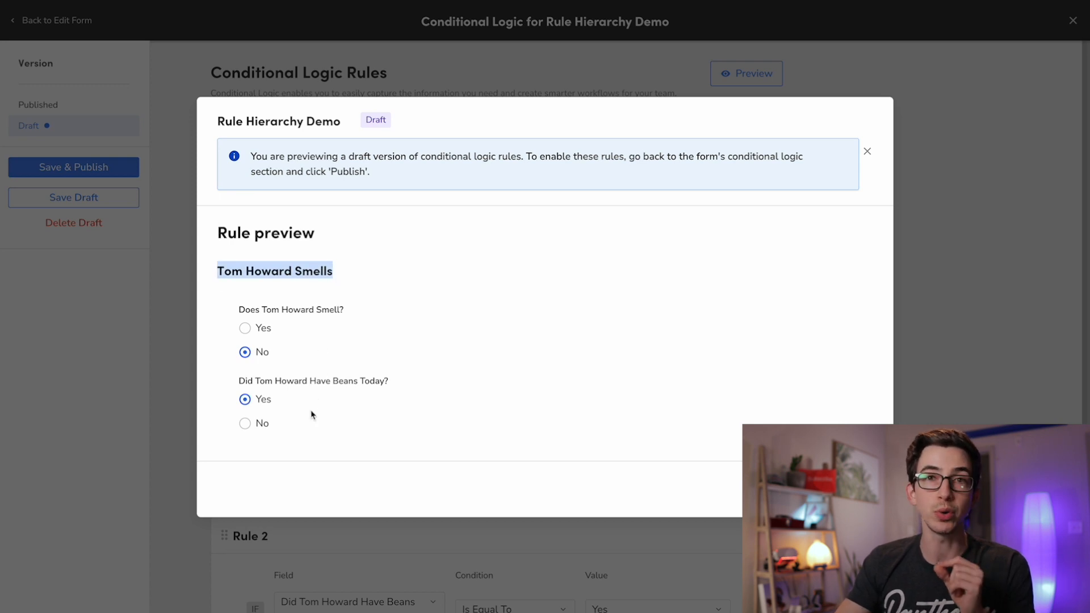
key("Escape")
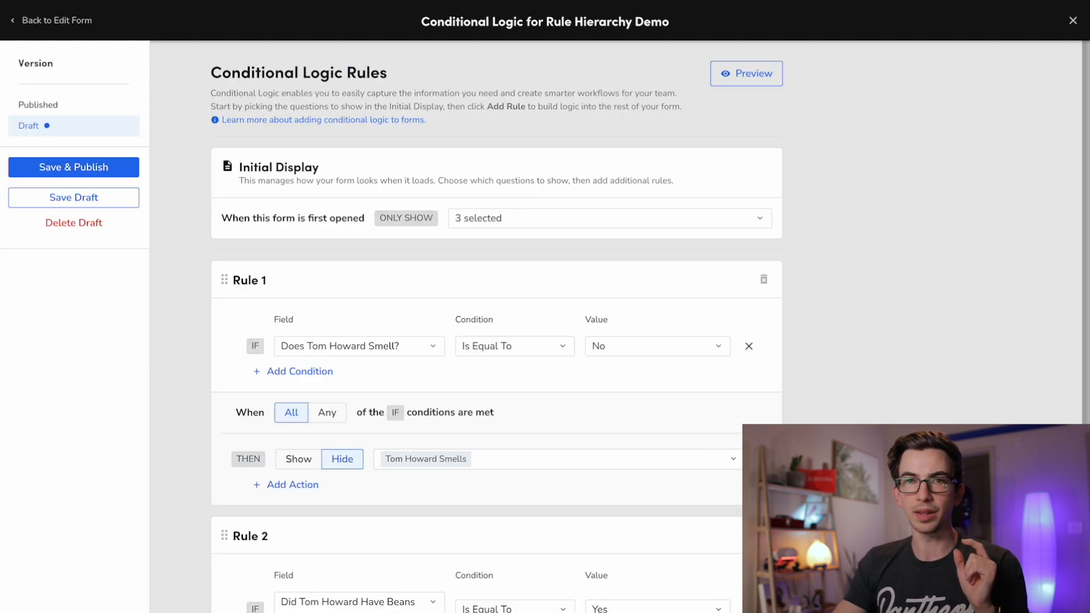
Reorder the rules so the smell rule with the Hide action comes after the beans rule with the Show action
scroll(512, 401, "down", 4)
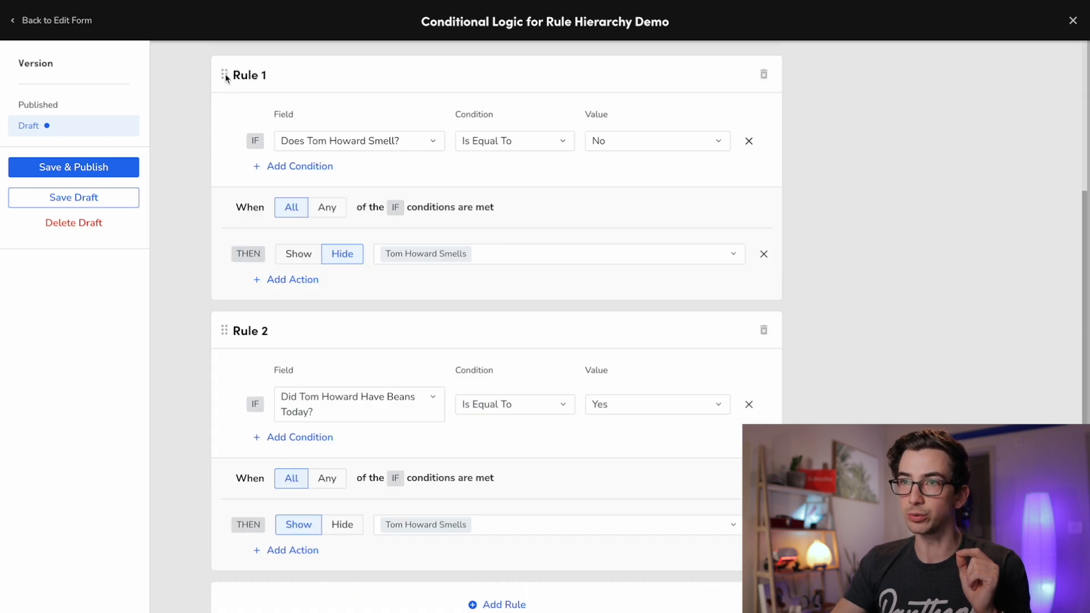
left_click_drag(224, 76, 232, 338)
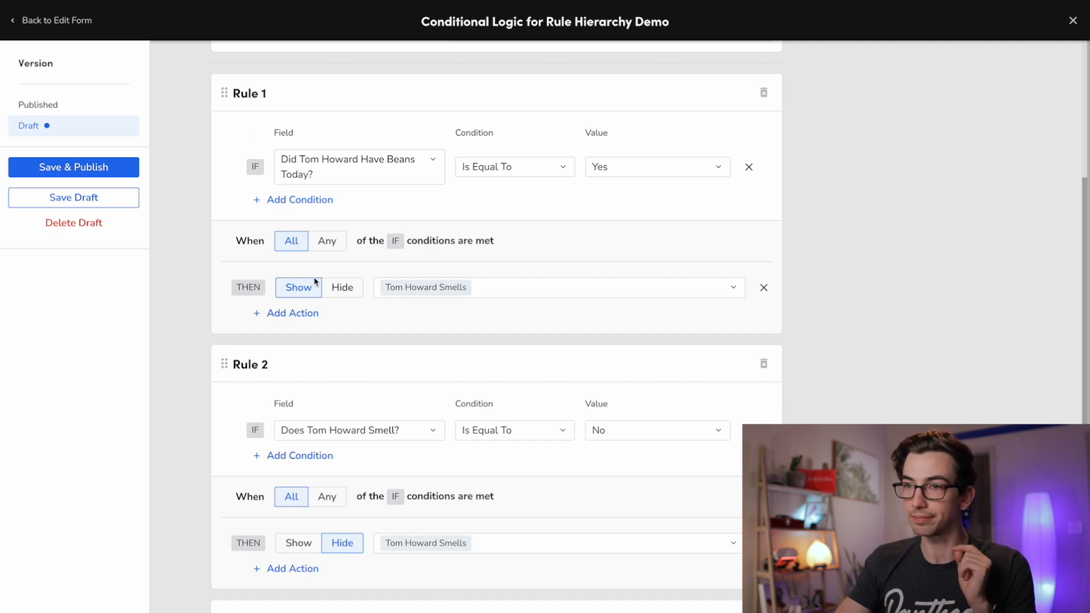
scroll(284, 357, "down", 1)
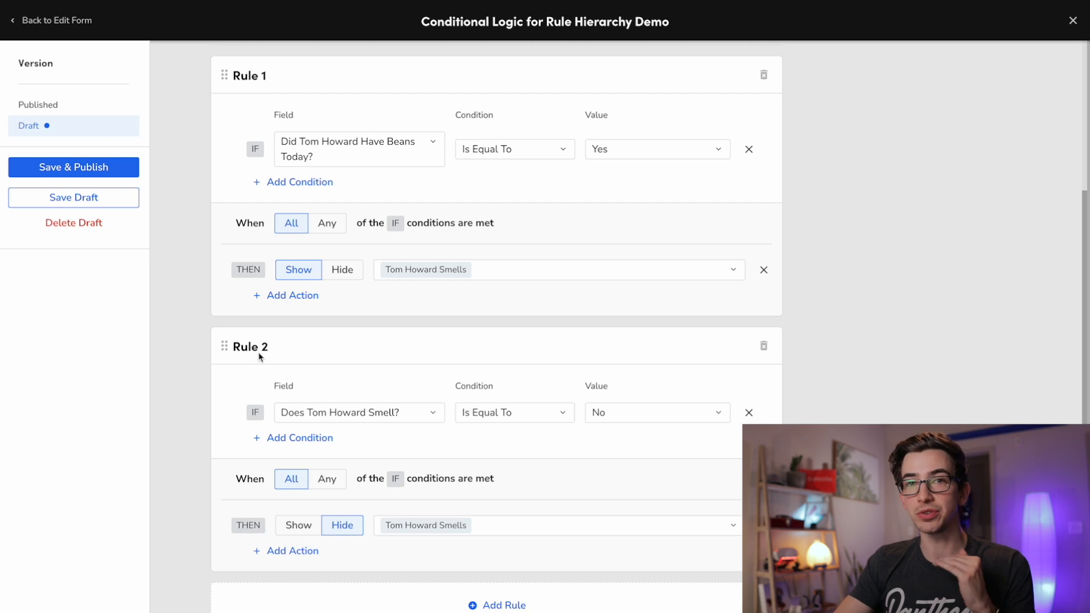
scroll(305, 385, "up", 1)
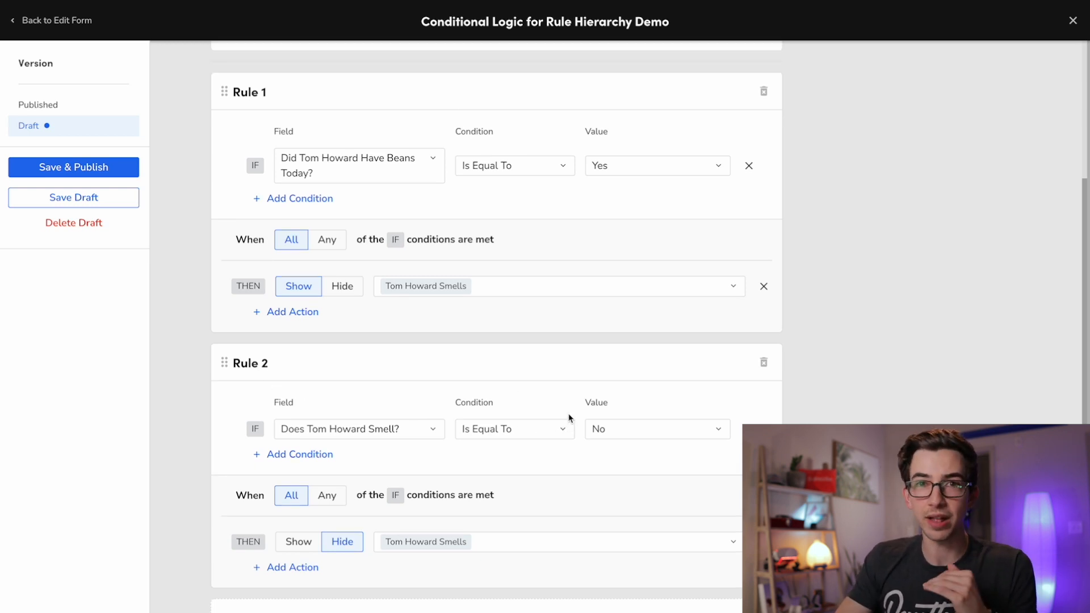
Preview the draft form with the reordered rules and answer No to the smell question
scroll(427, 251, "up", 3)
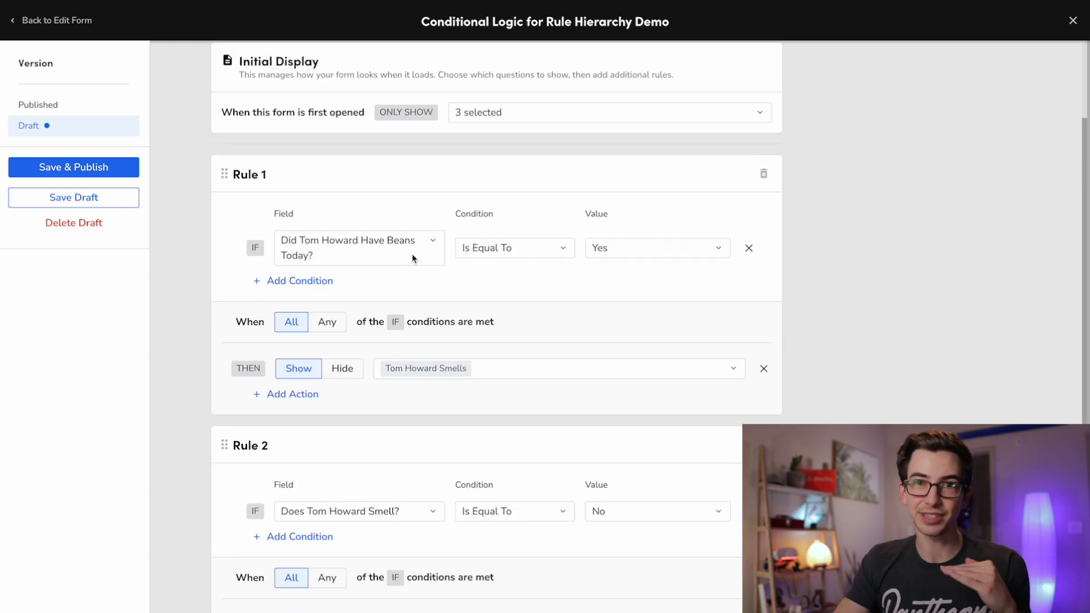
scroll(413, 256, "up", 4)
left_click(747, 73)
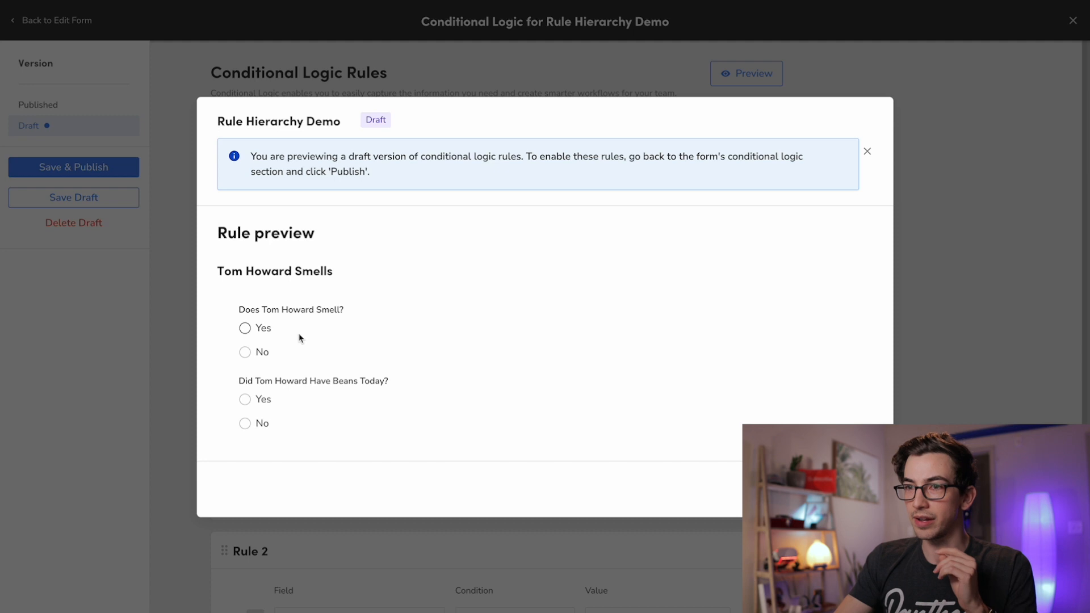
left_click(245, 352)
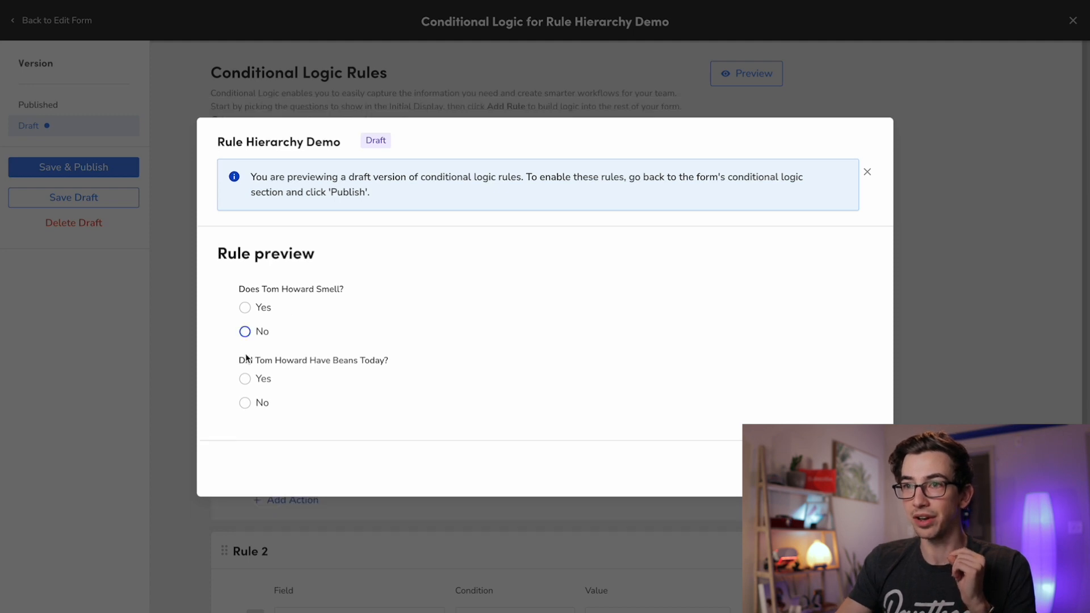